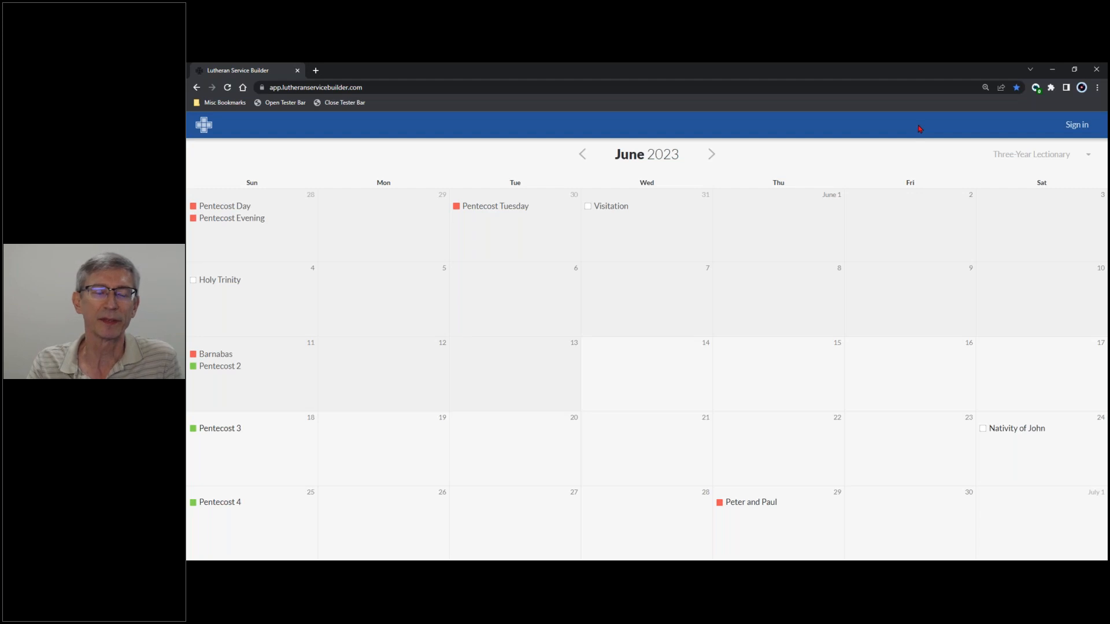
Sign in to the service planning site with the saved account e-mail and password.
click(384, 87)
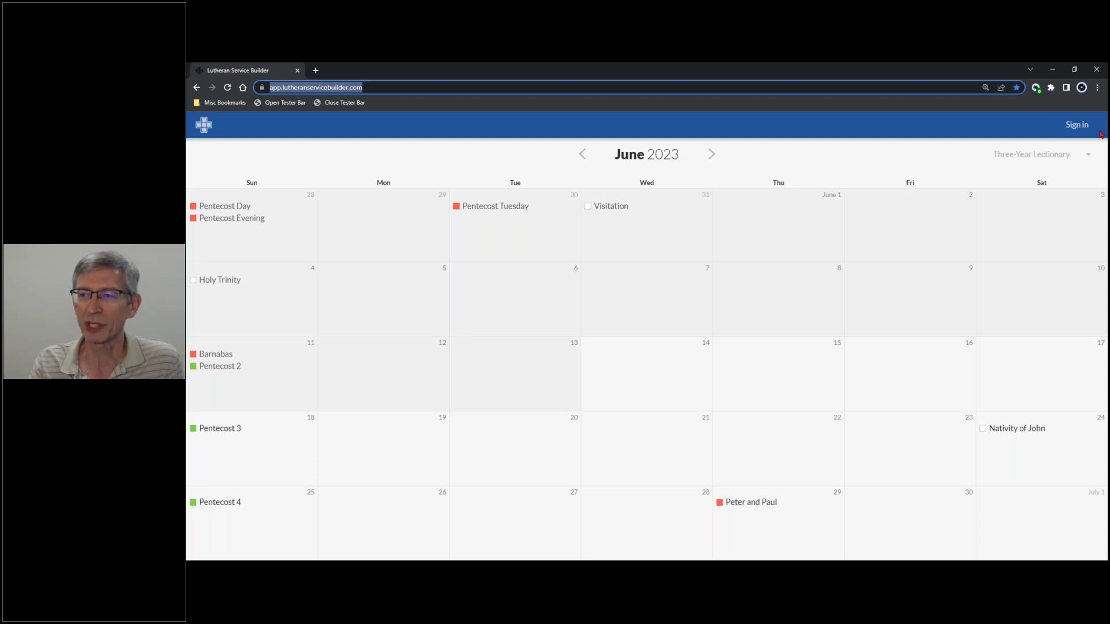
click(1077, 126)
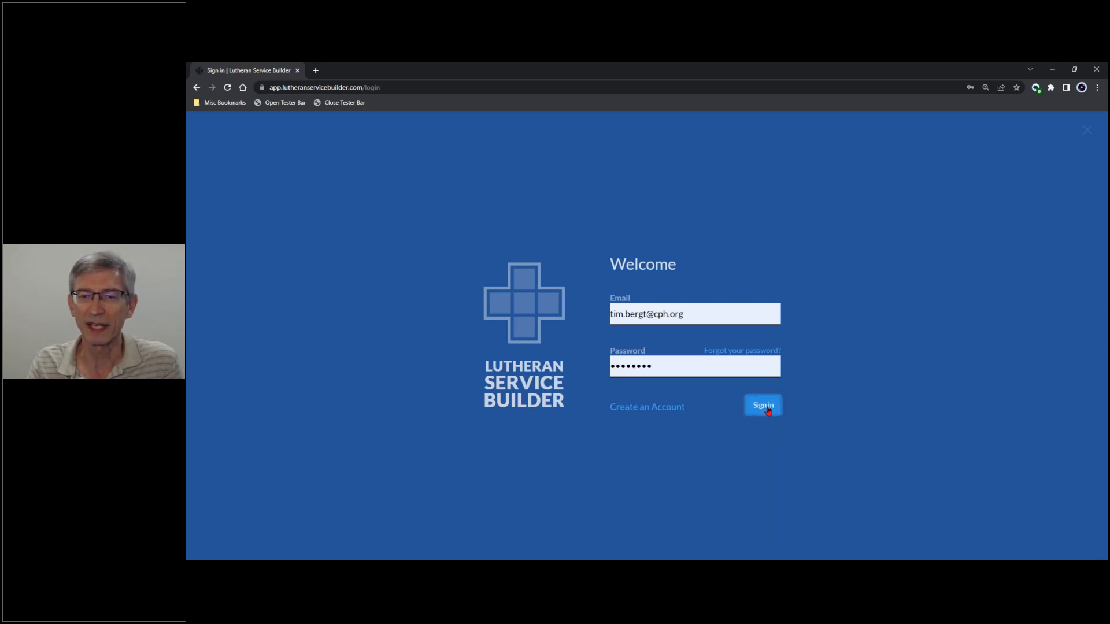
click(767, 408)
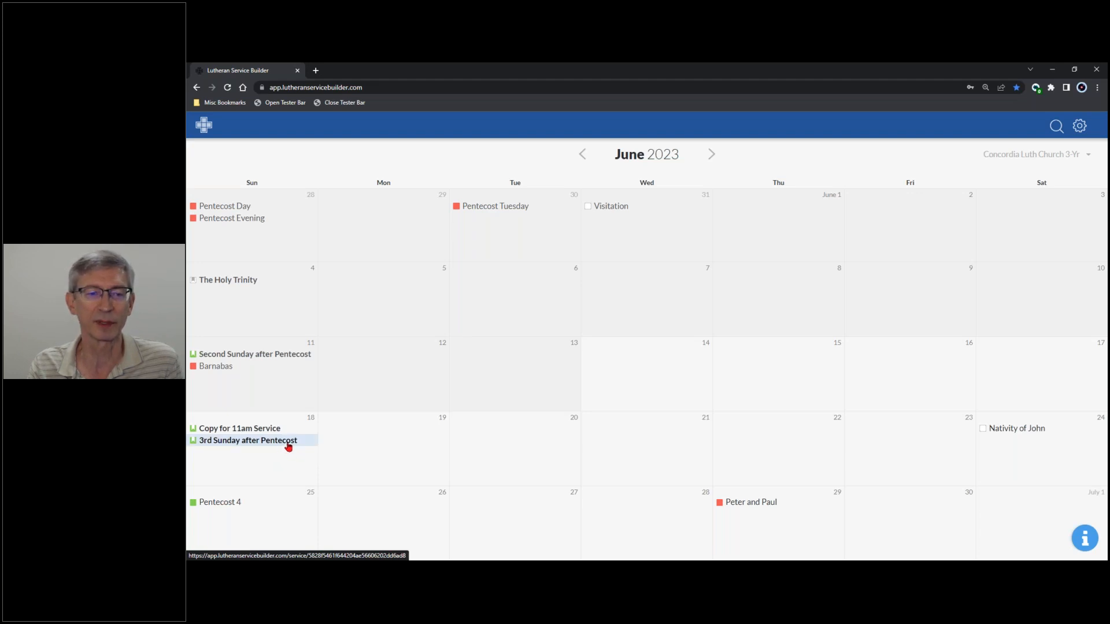
Open the 3rd Sunday after Pentecost service on June 18 and review its propers from the readings to the Hymn of the Day.
click(288, 444)
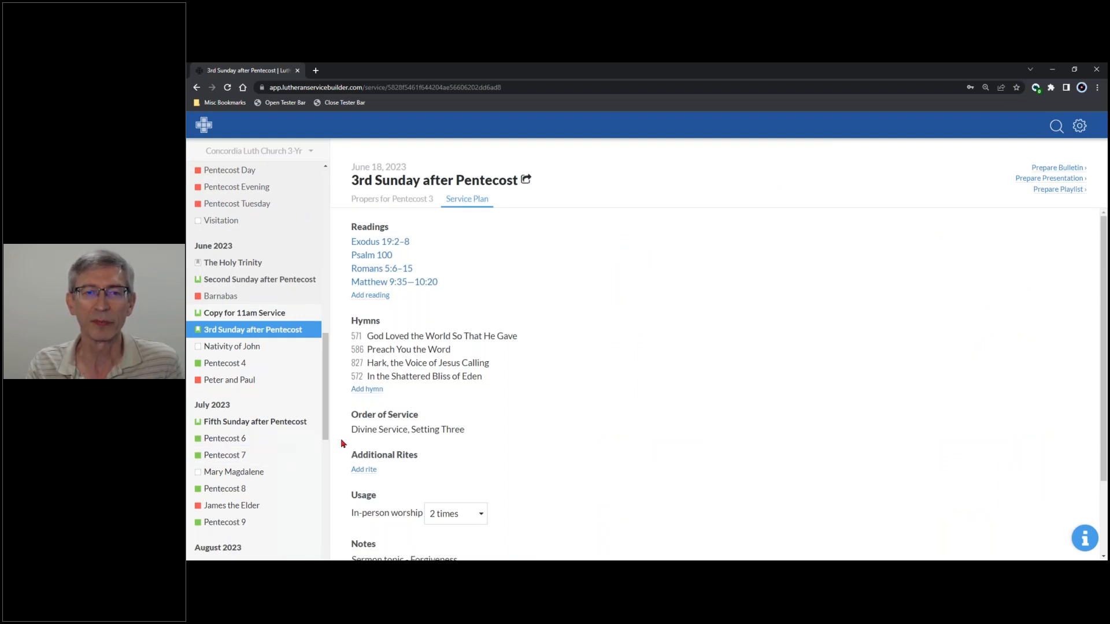
click(392, 203)
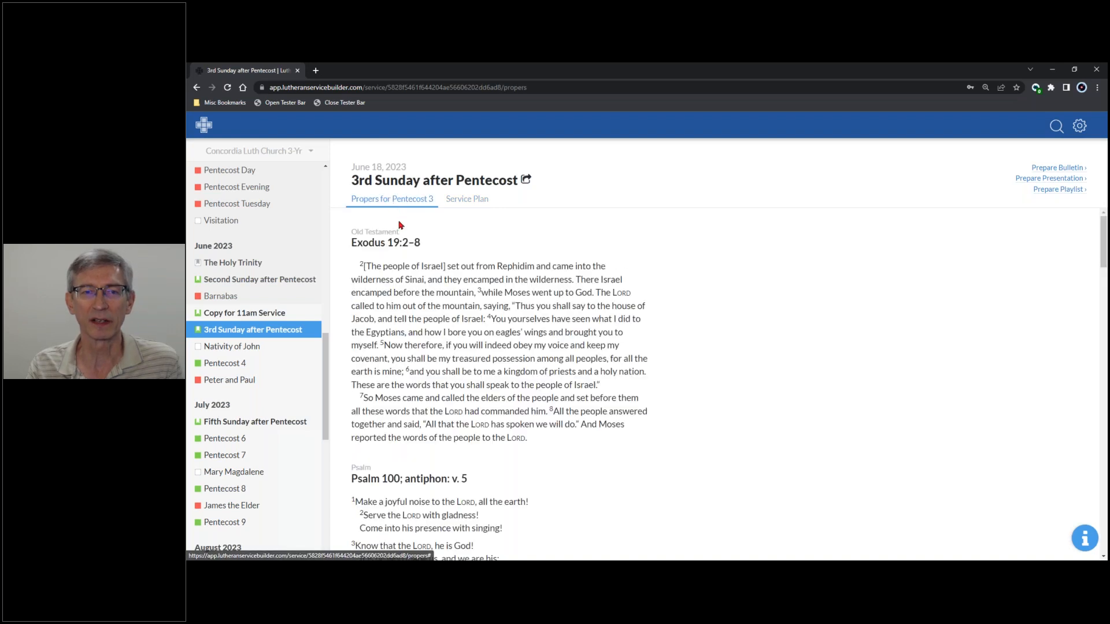
scroll(402, 228, down, 5)
scroll(410, 243, down, 10)
scroll(416, 251, down, 10)
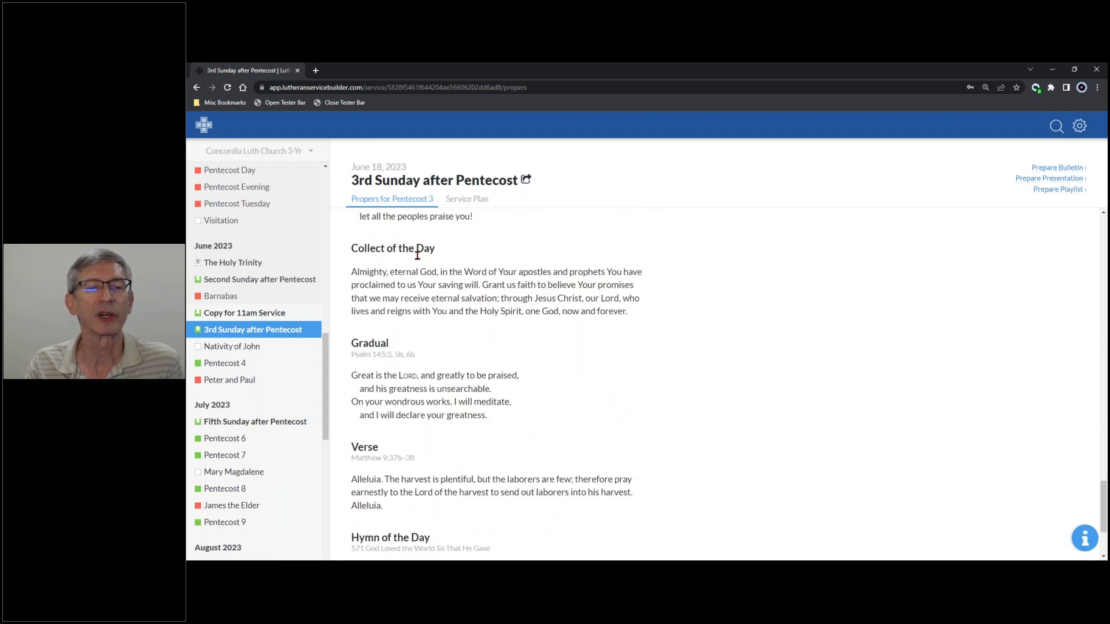
scroll(422, 265, down, 3)
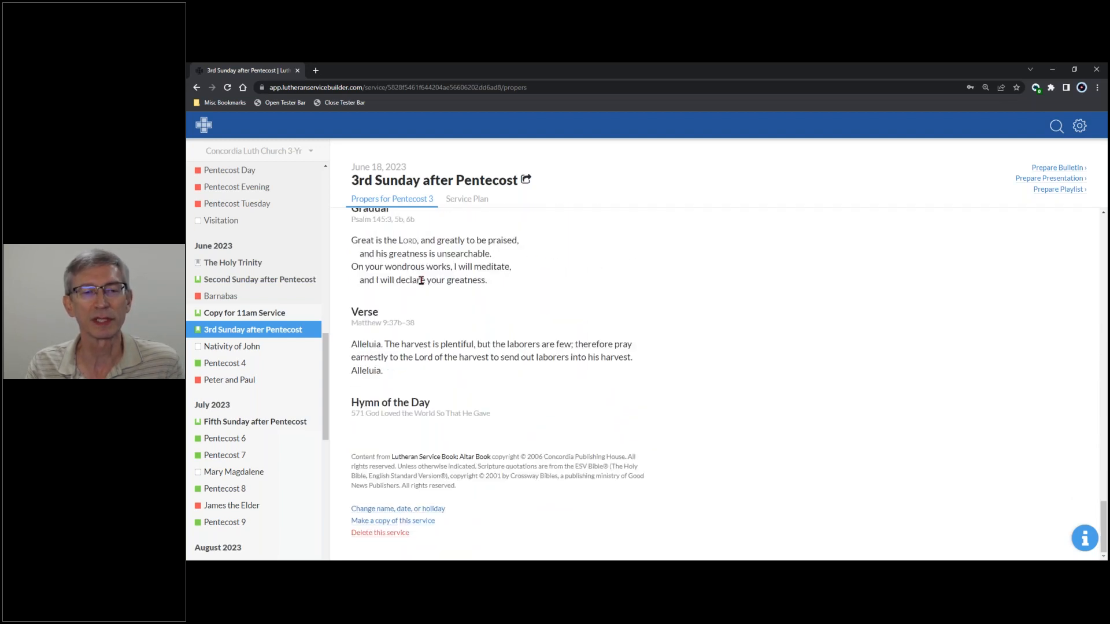
scroll(425, 296, up, 12)
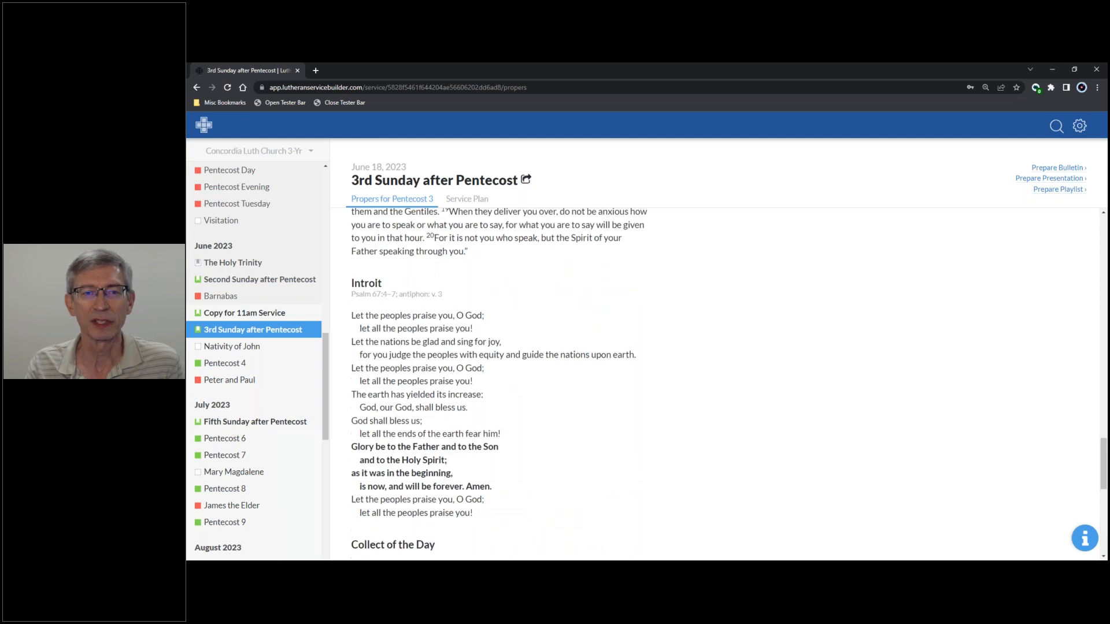
scroll(425, 295, up, 5)
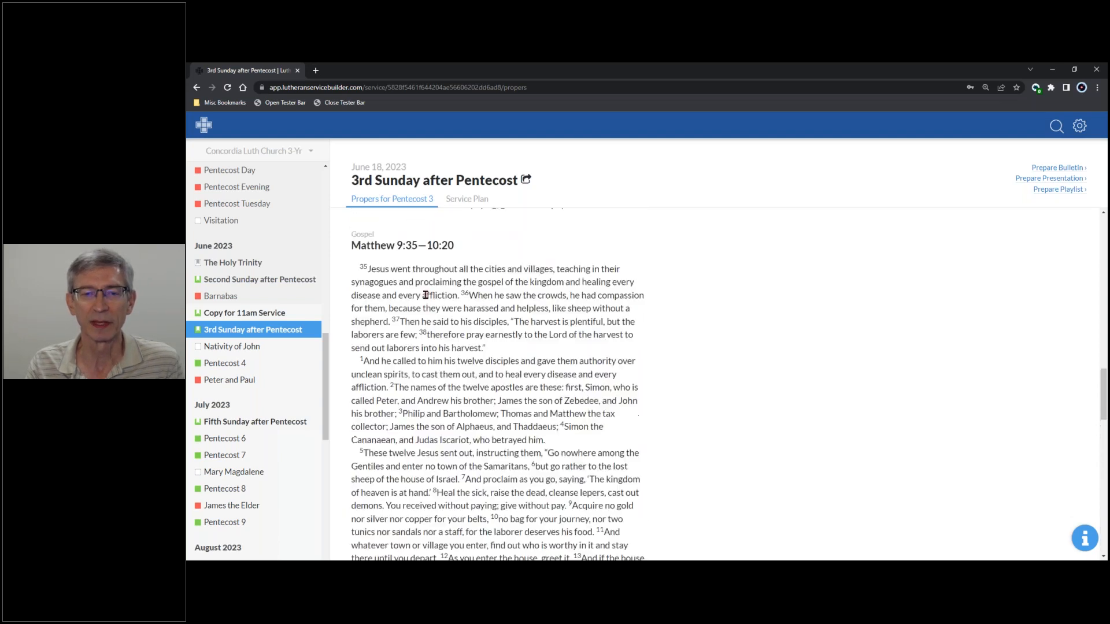
scroll(426, 291, up, 10)
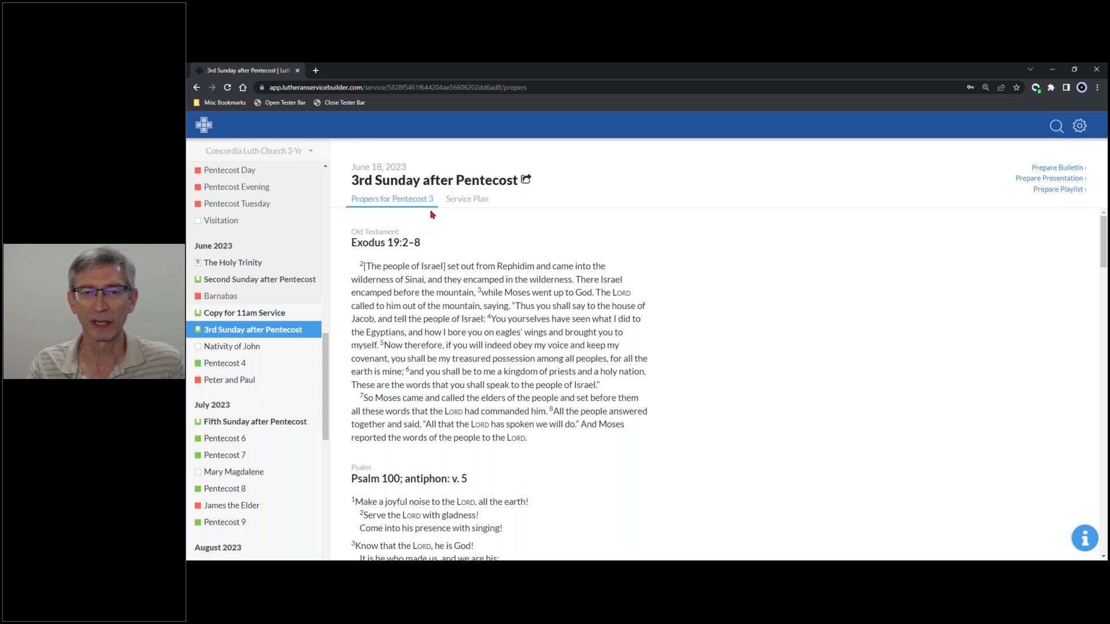
Review the service plan of the 3rd Sunday after Pentecost, from the readings and hymns down to the notes.
click(469, 200)
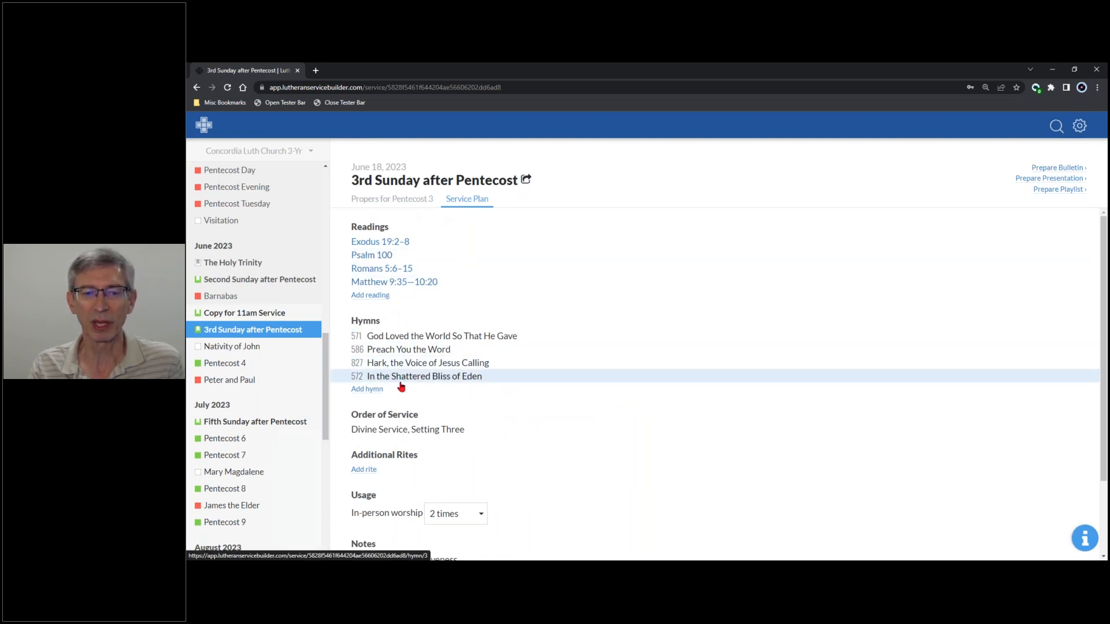
scroll(405, 382, down, 2)
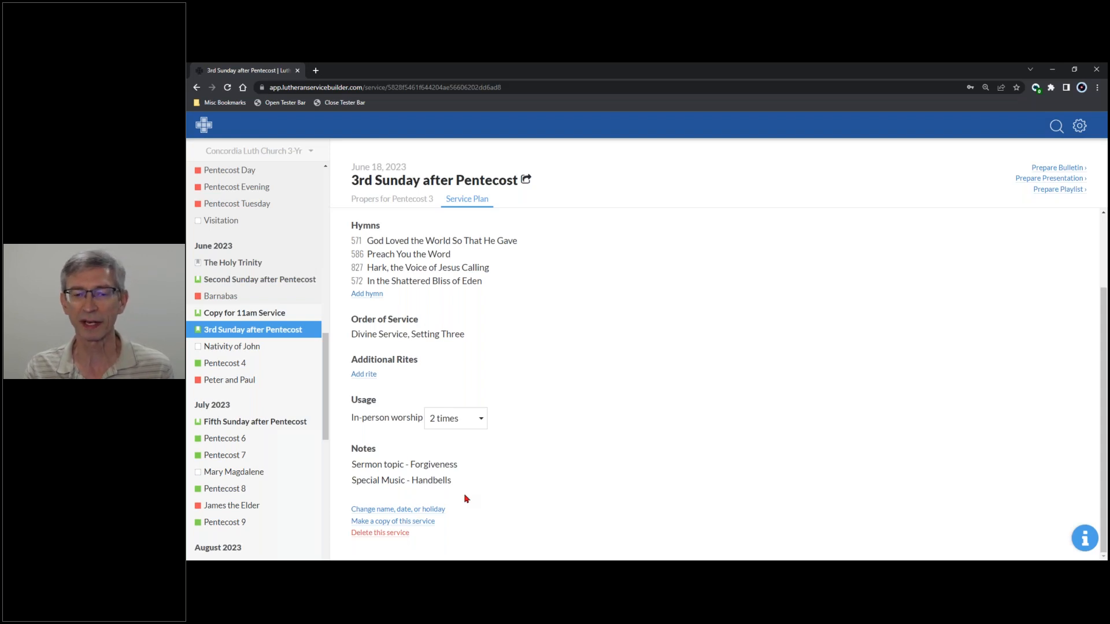
click(476, 476)
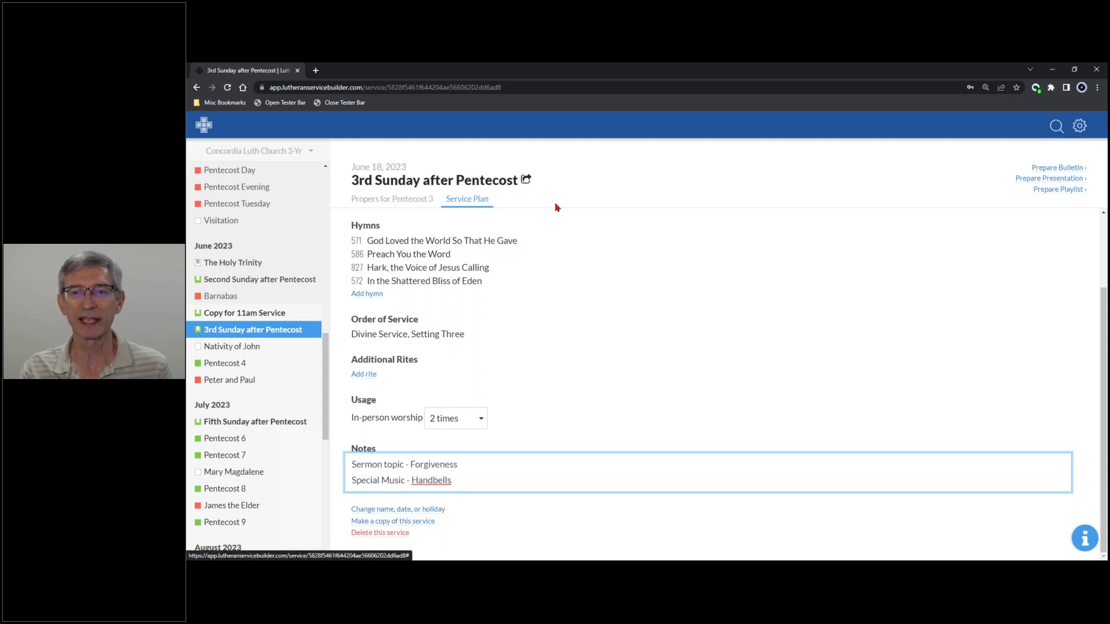
Open the bulletin for the service and delete both placeholder rubrics under the Confession and Absolution heading.
click(1051, 168)
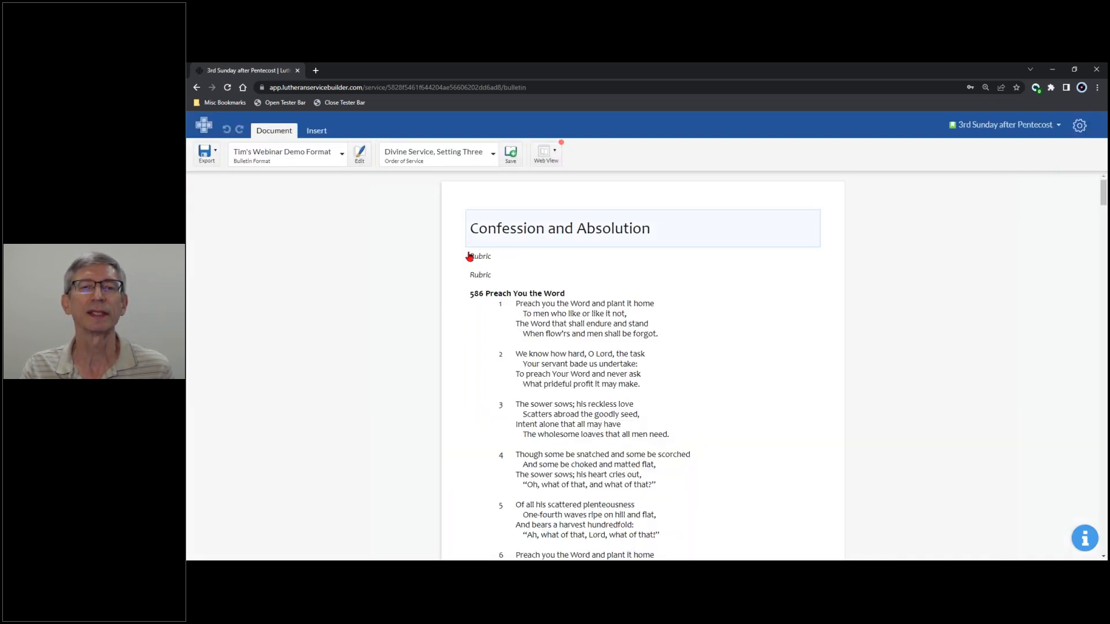
click(495, 260)
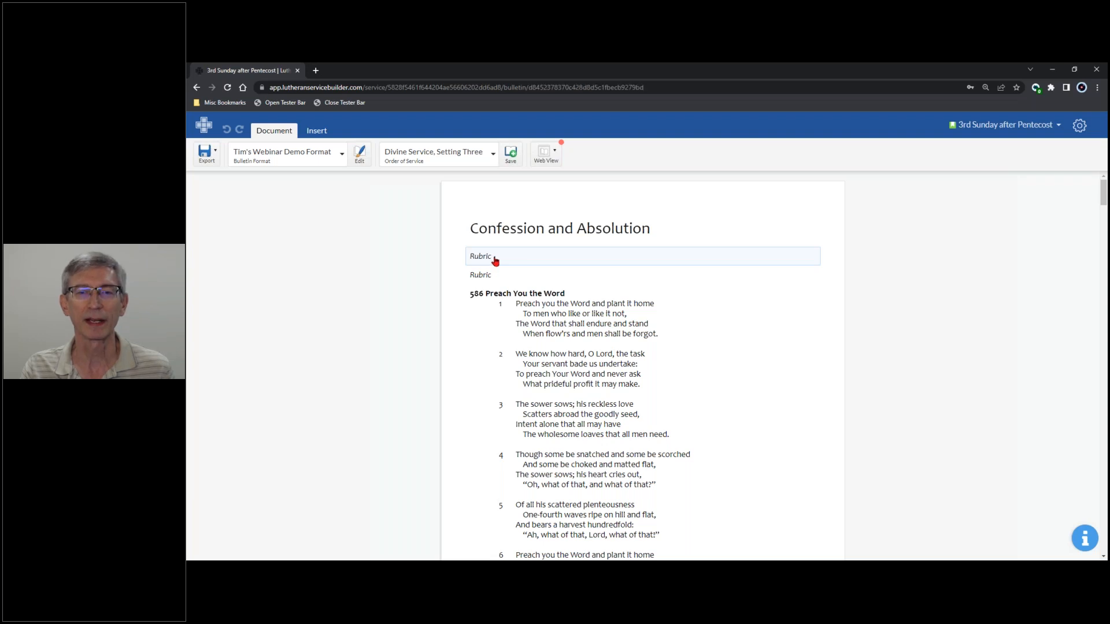
click(230, 155)
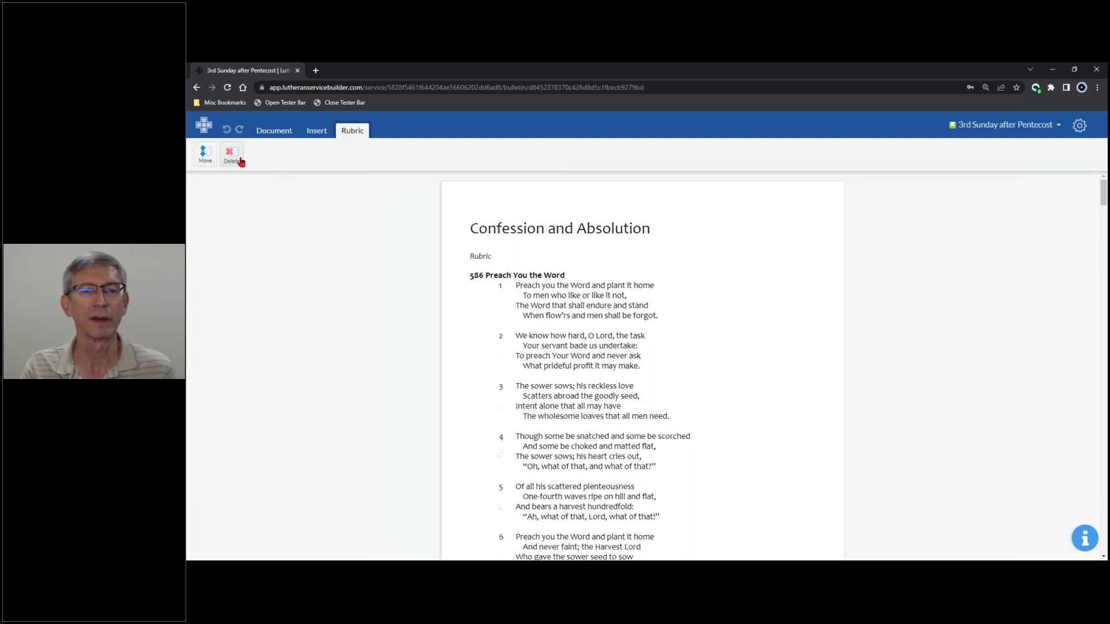
click(483, 258)
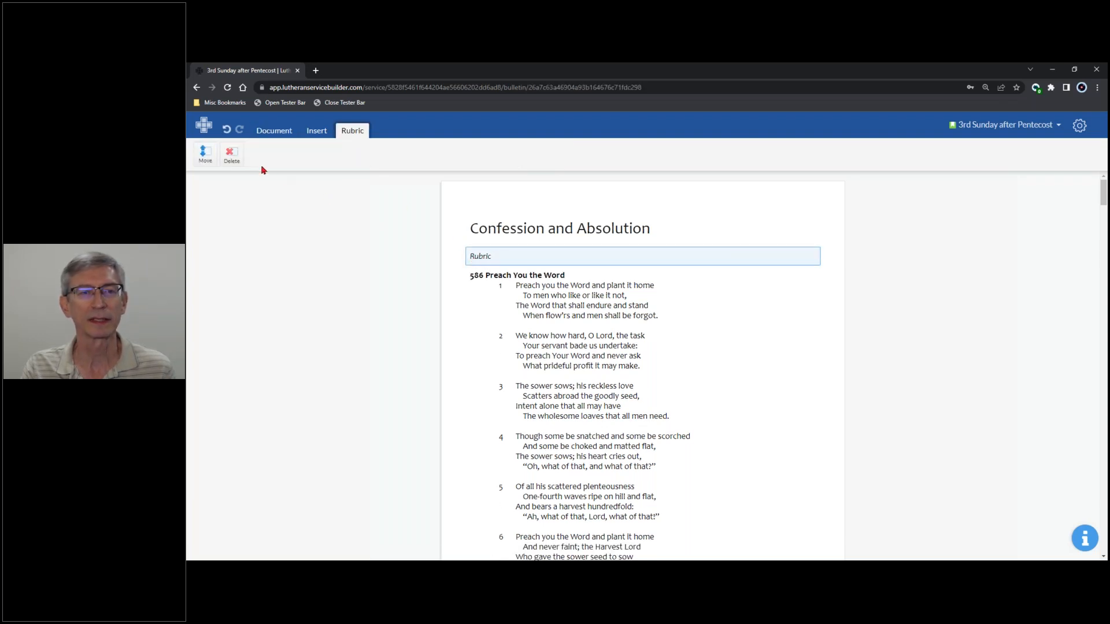
click(230, 154)
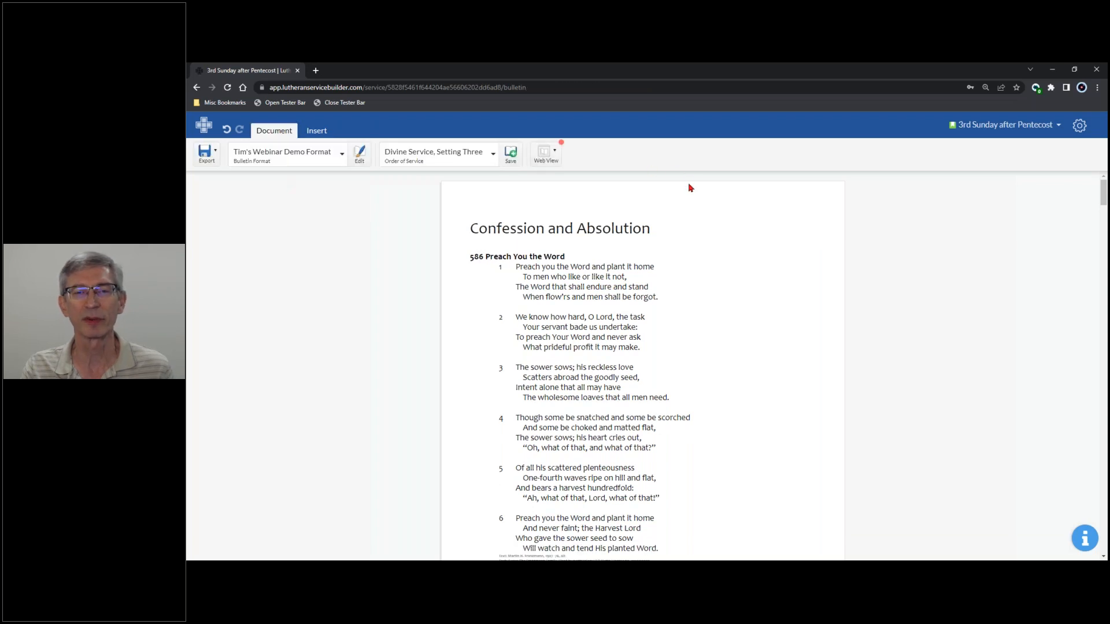
Look through the bulletin from the opening hymn to the Old Testament Reading, and return to its beginning.
scroll(748, 243, down, 4)
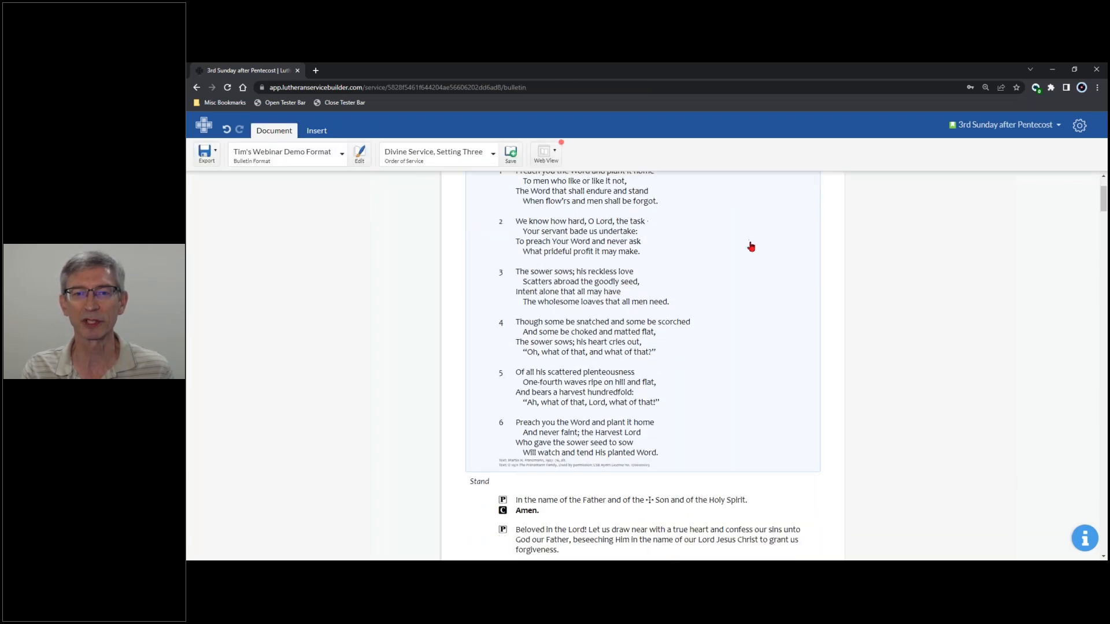
scroll(752, 249, down, 7)
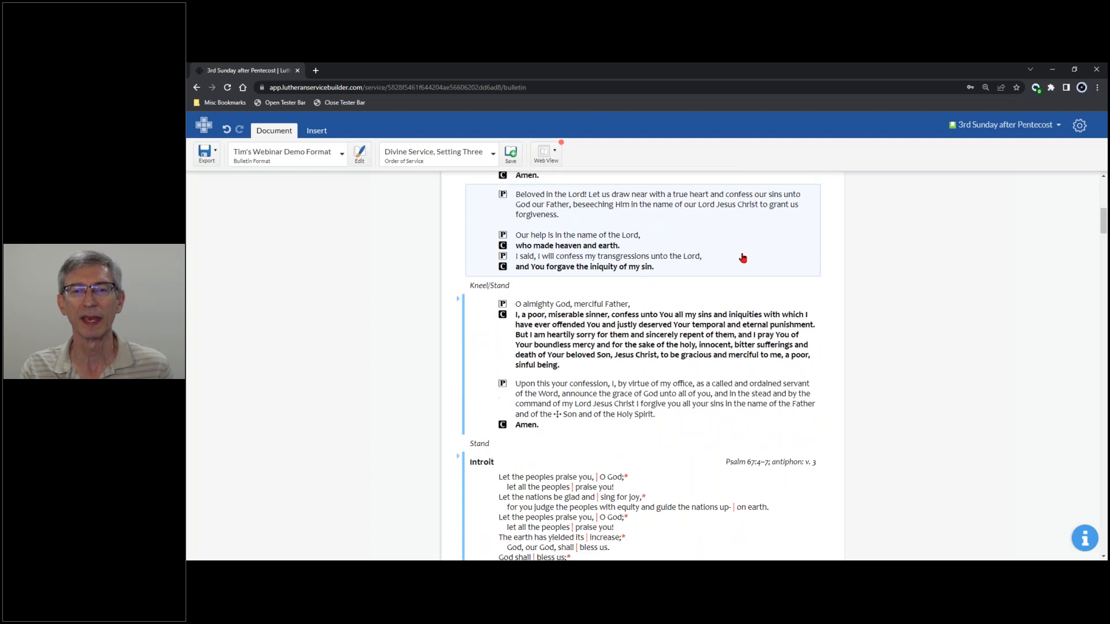
scroll(743, 260, down, 6)
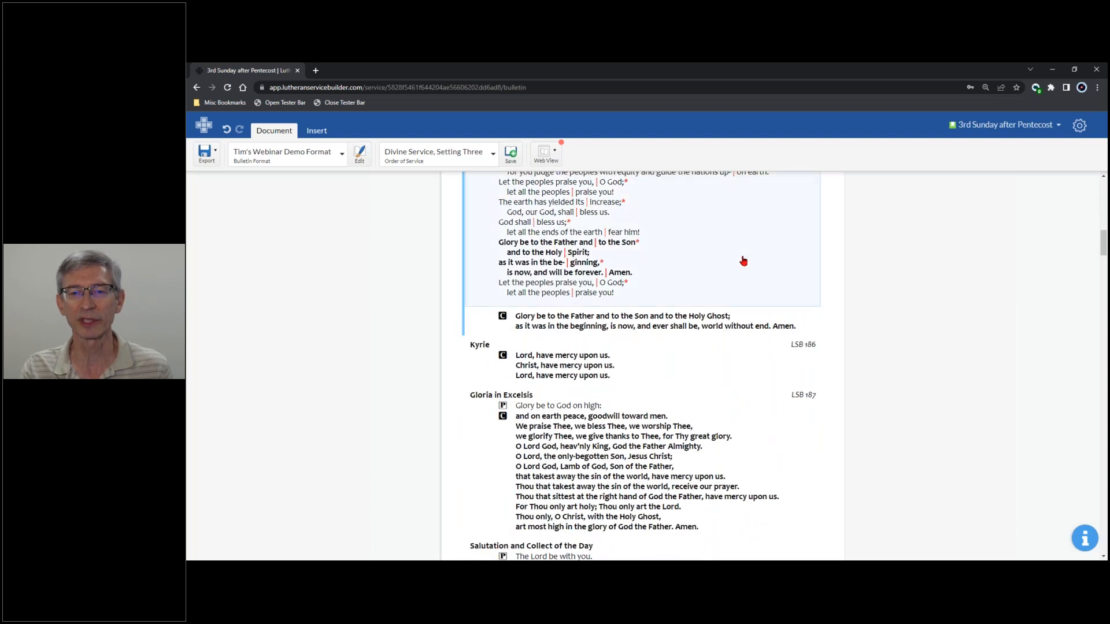
scroll(744, 262, down, 4)
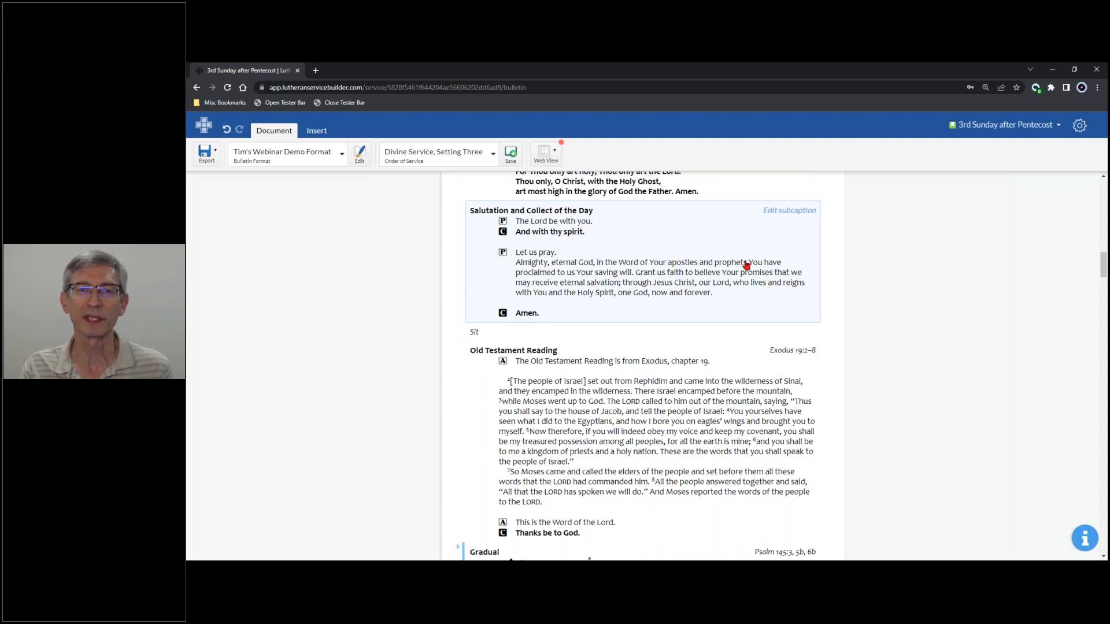
scroll(748, 270, up, 10)
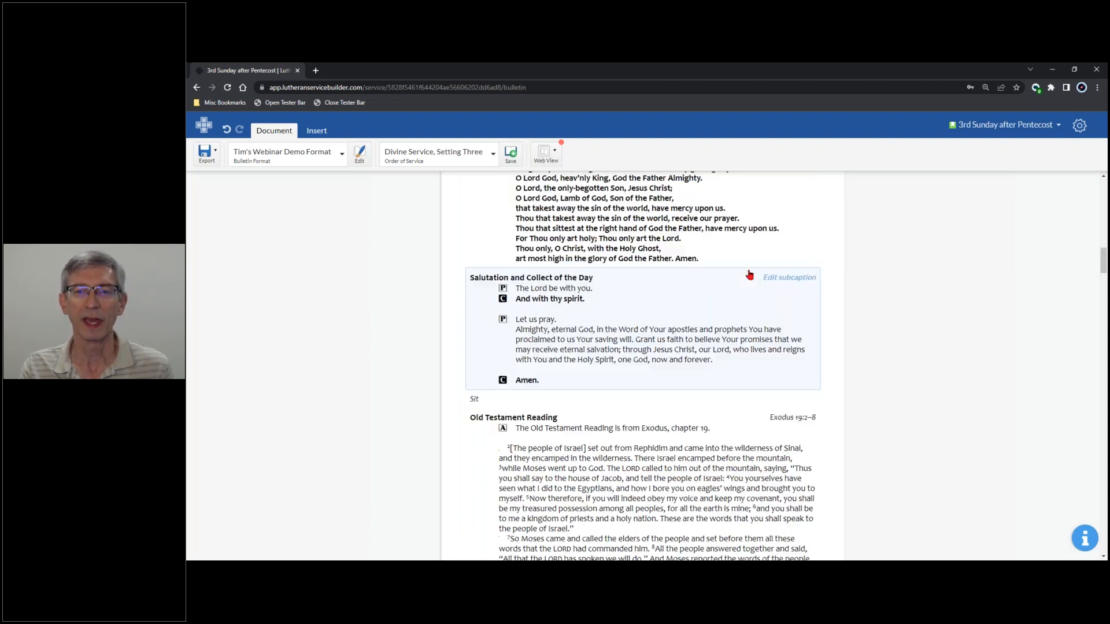
scroll(750, 275, up, 15)
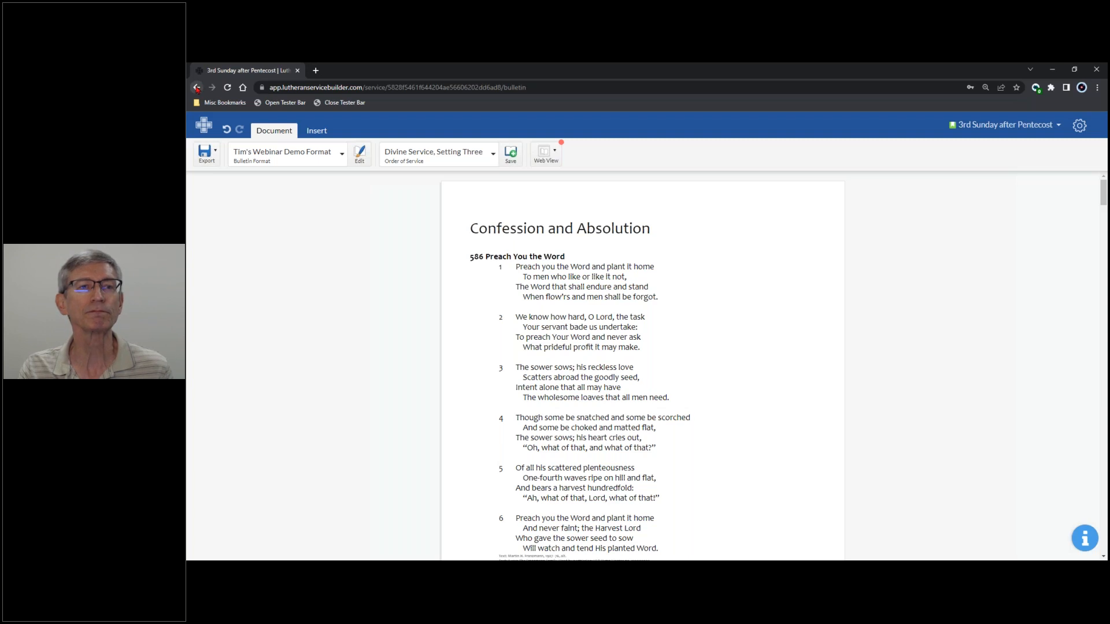
Return from the bulletin to the service plan and open the presentation for the same service.
click(999, 128)
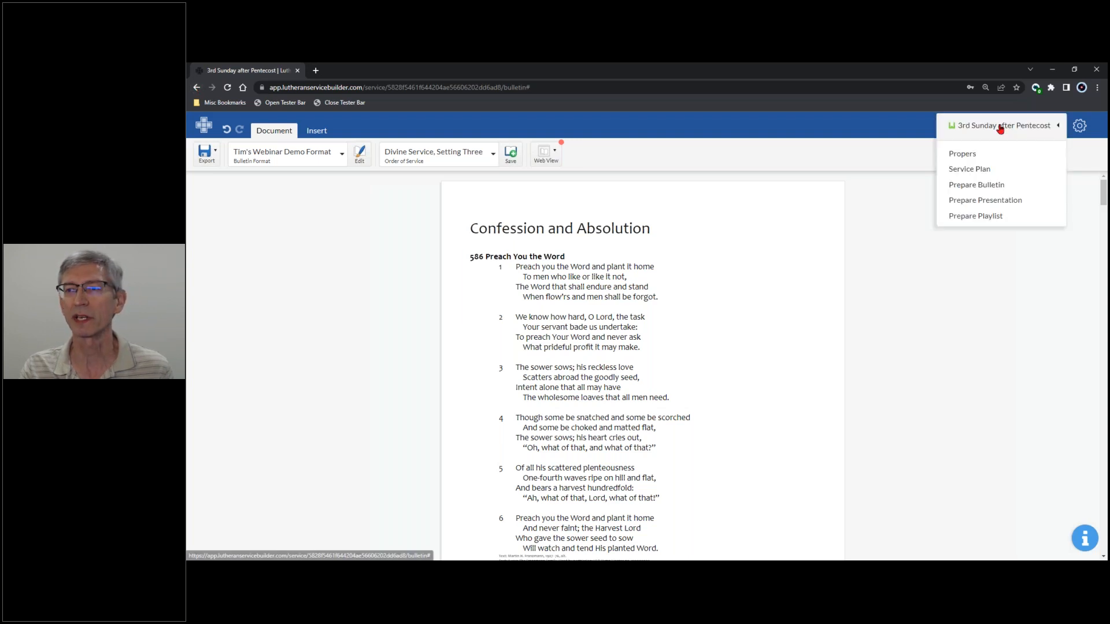
click(988, 168)
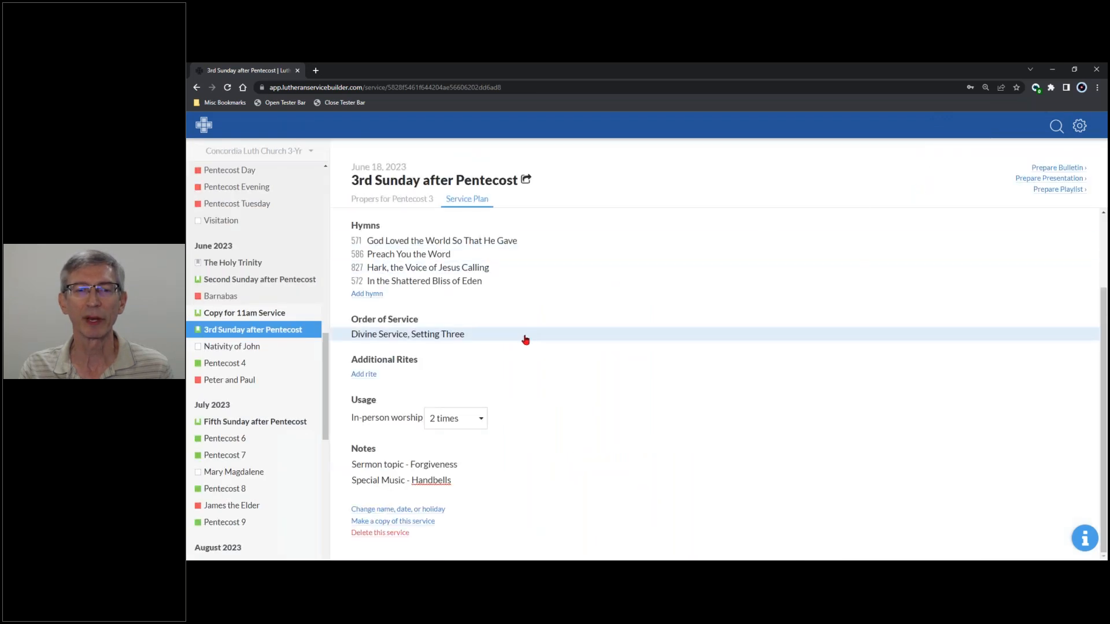
click(1028, 180)
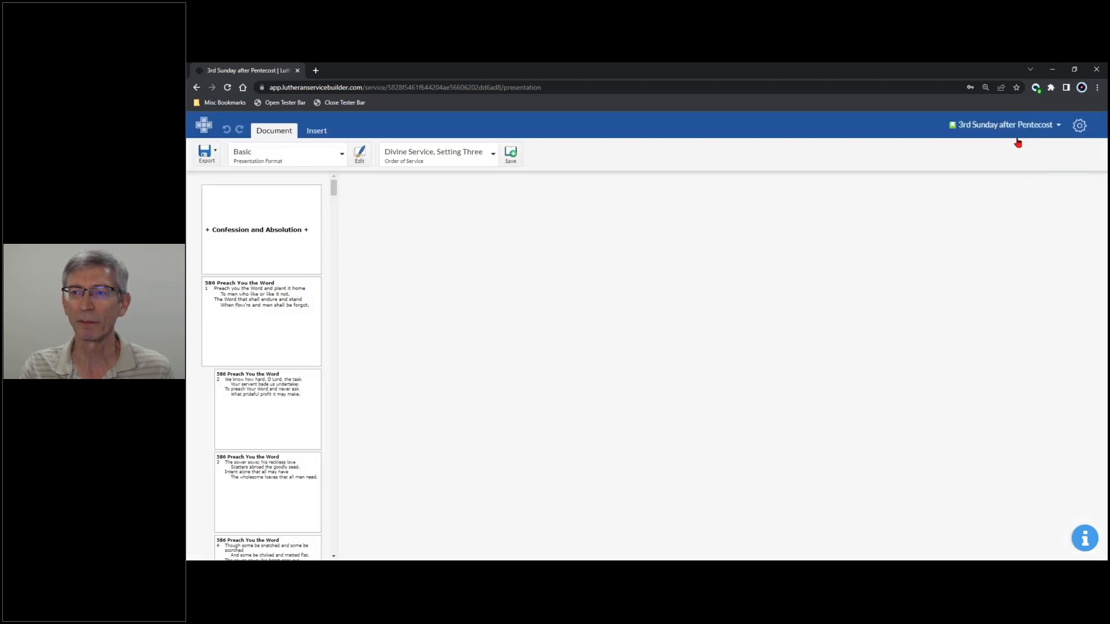
click(1018, 128)
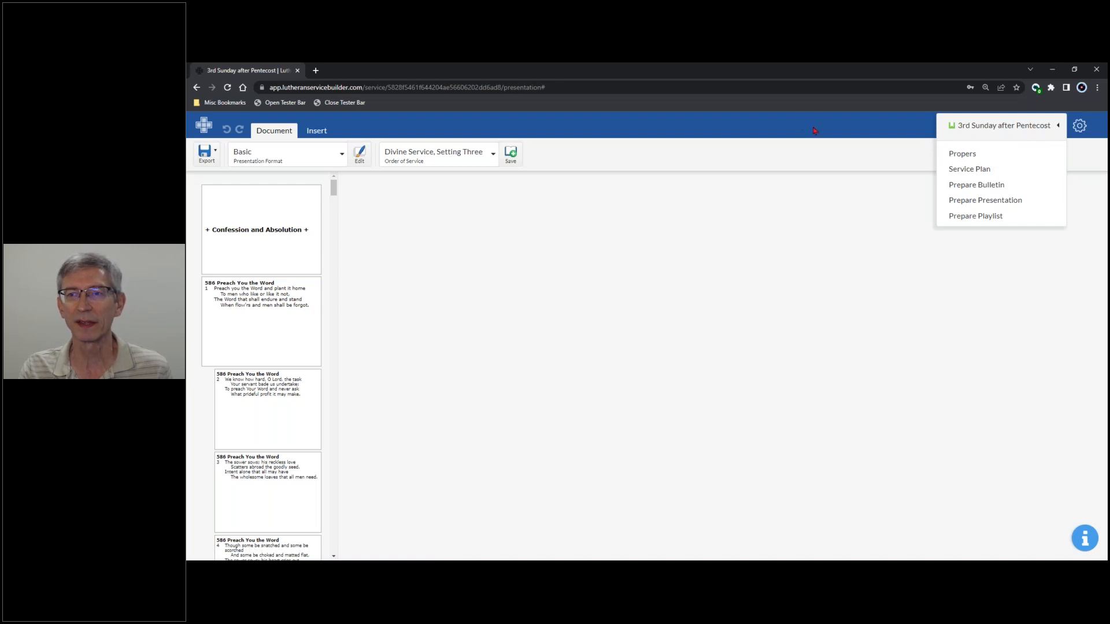
click(932, 165)
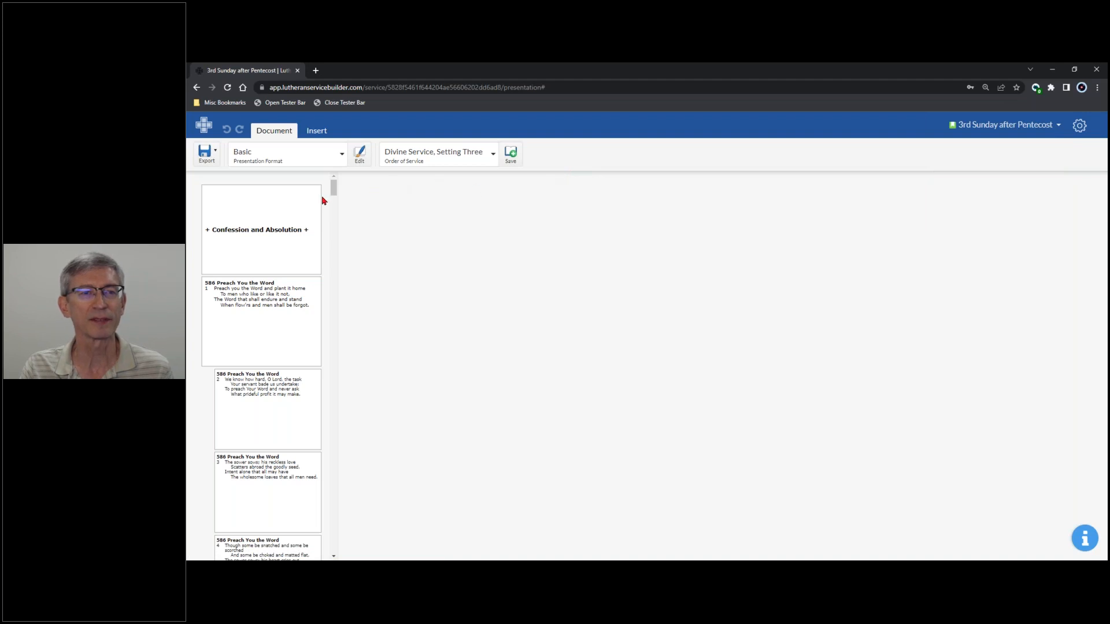
mouse_move(333, 187)
mouse_down()
mouse_move(336, 248)
mouse_move(333, 184)
mouse_up()
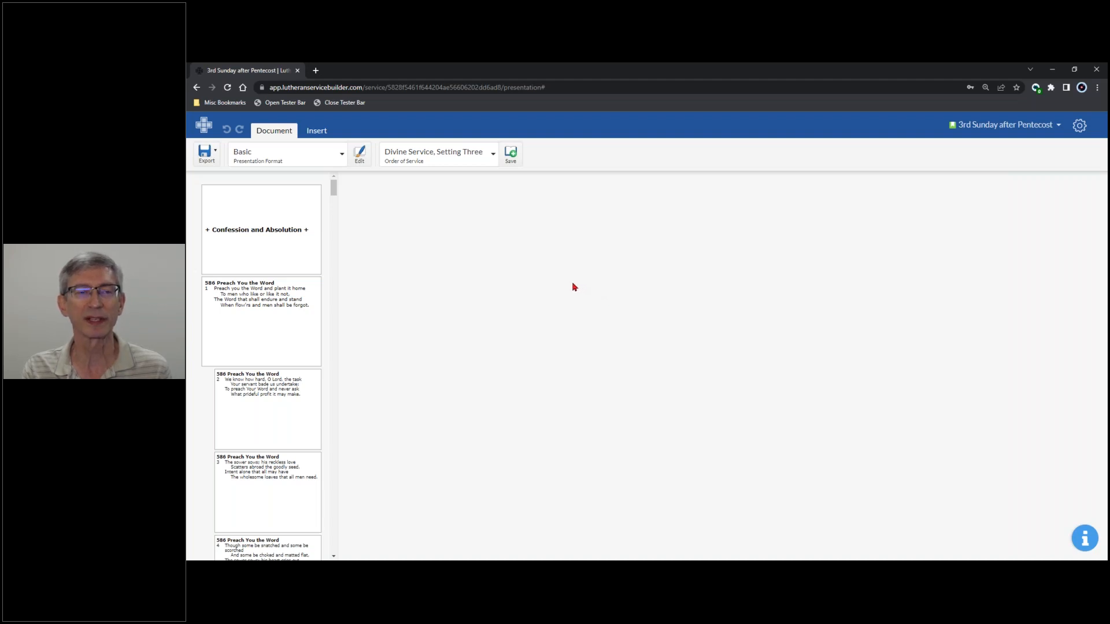
Go back to the calendar, reopen the 3rd Sunday after Pentecost service and open its presentation again.
click(205, 132)
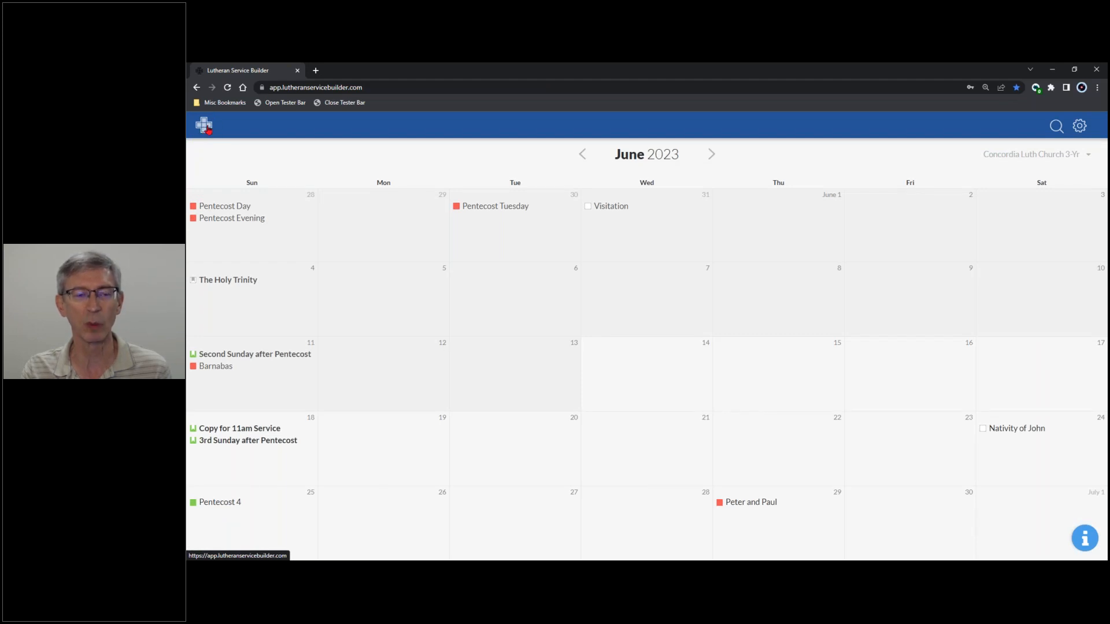
click(279, 445)
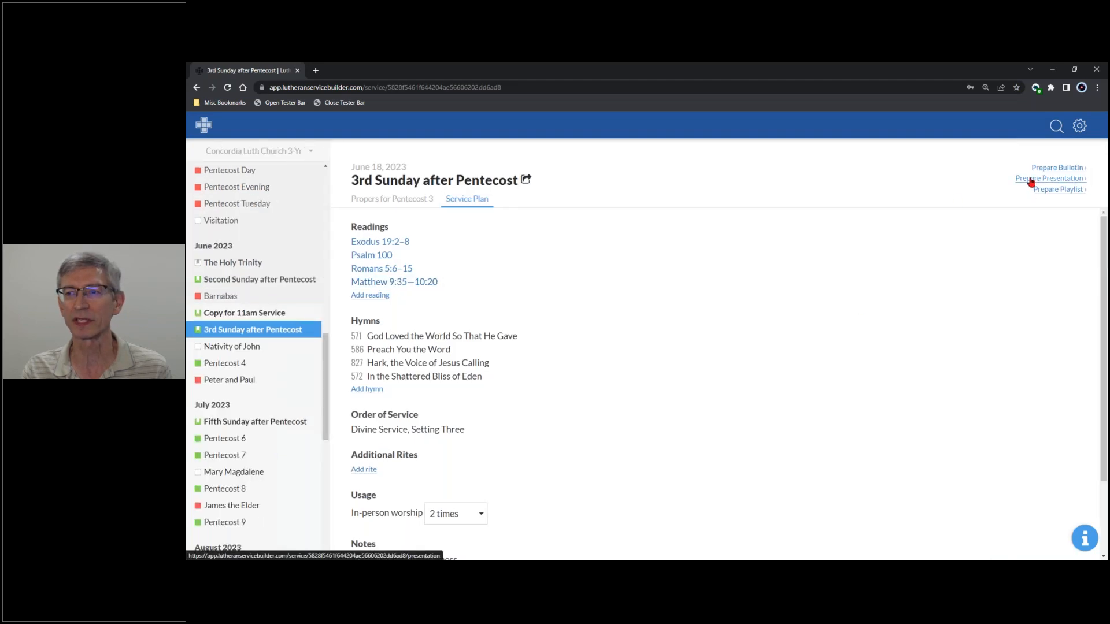
click(1033, 180)
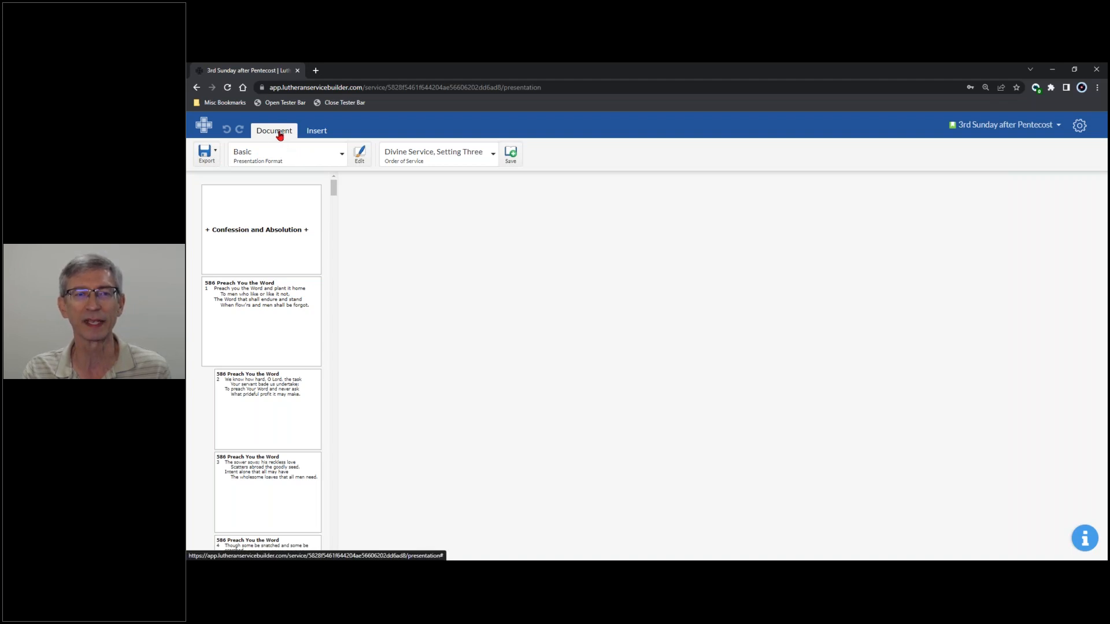
click(319, 133)
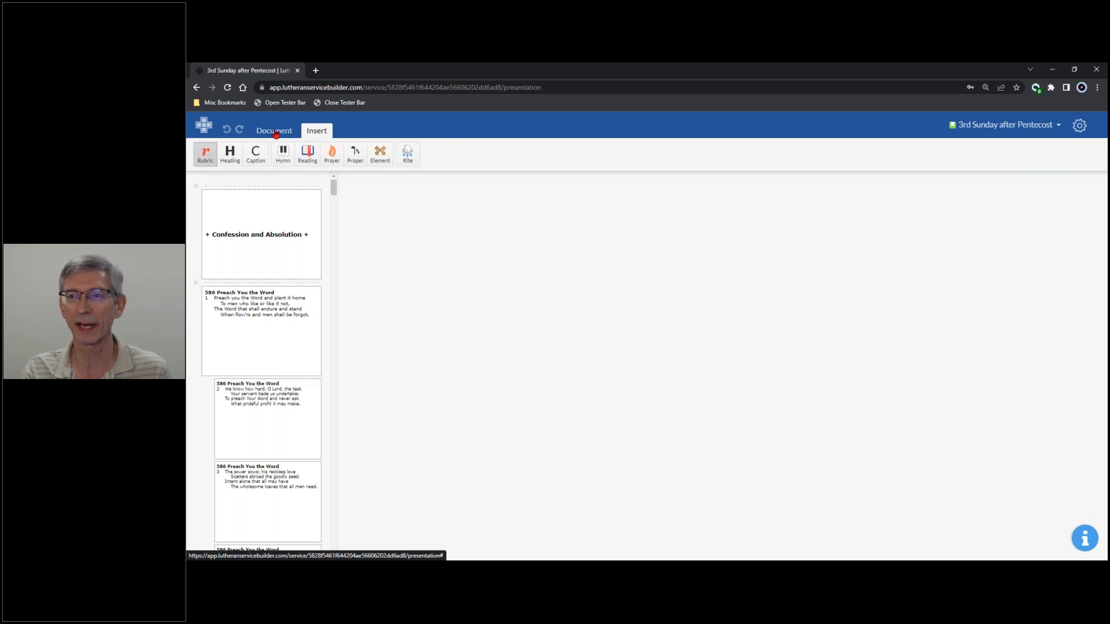
click(275, 133)
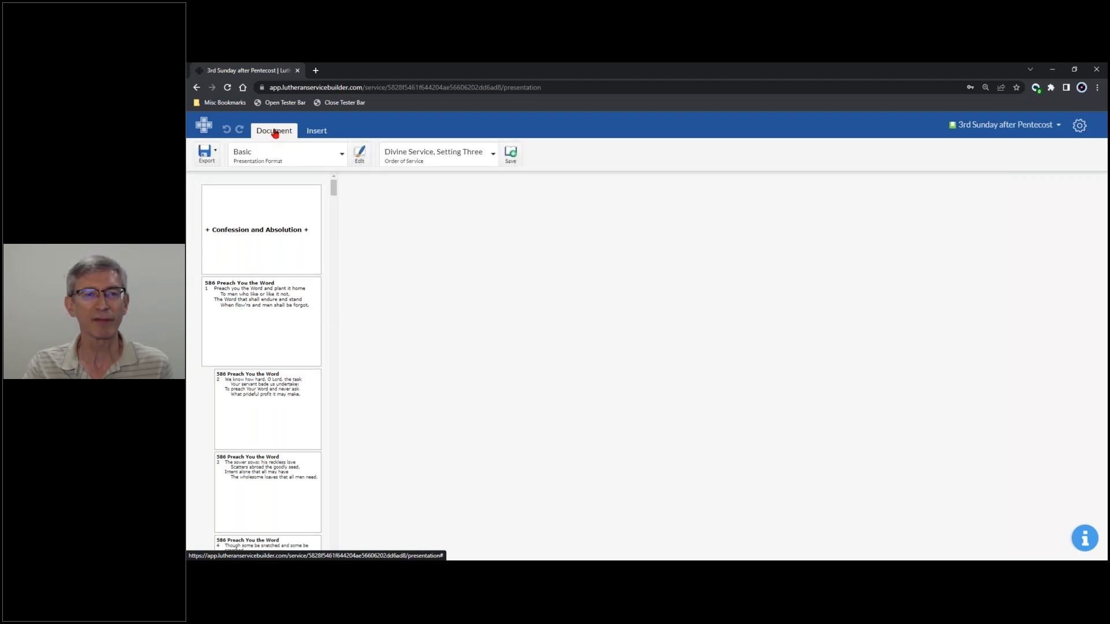
Review the choices for export, presentation format and order of service, and open the Confession and Absolution heading slide.
click(214, 161)
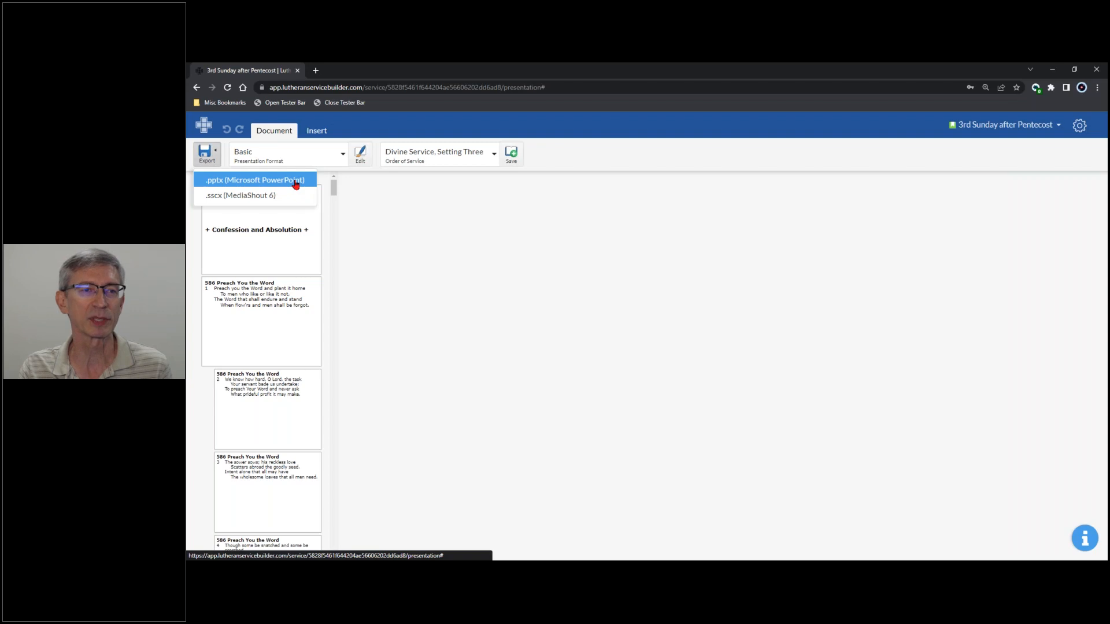
click(225, 166)
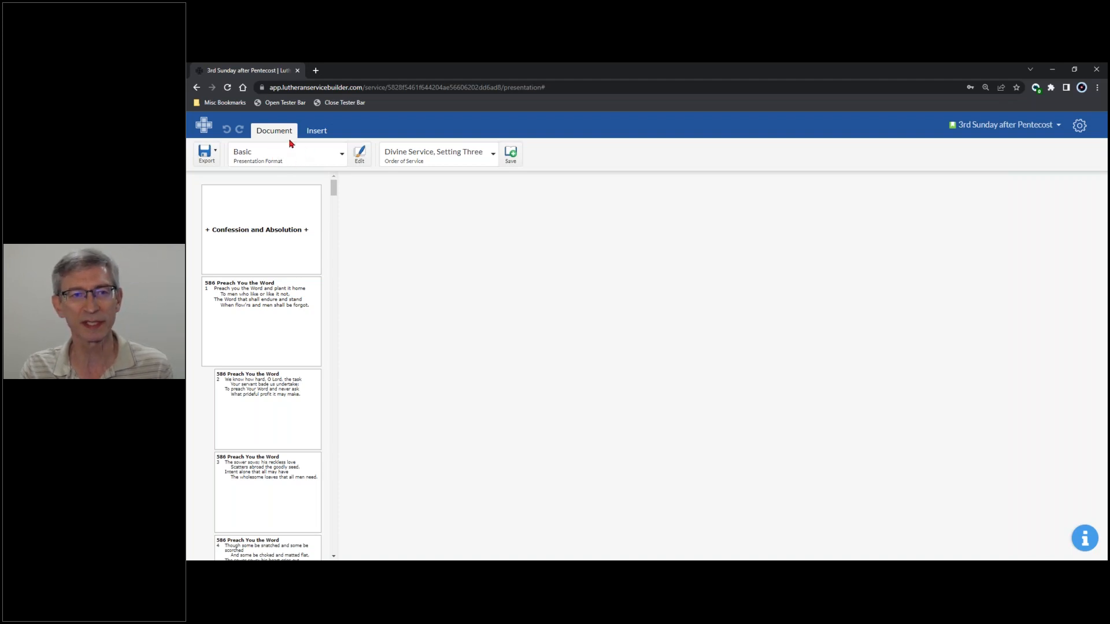
click(342, 155)
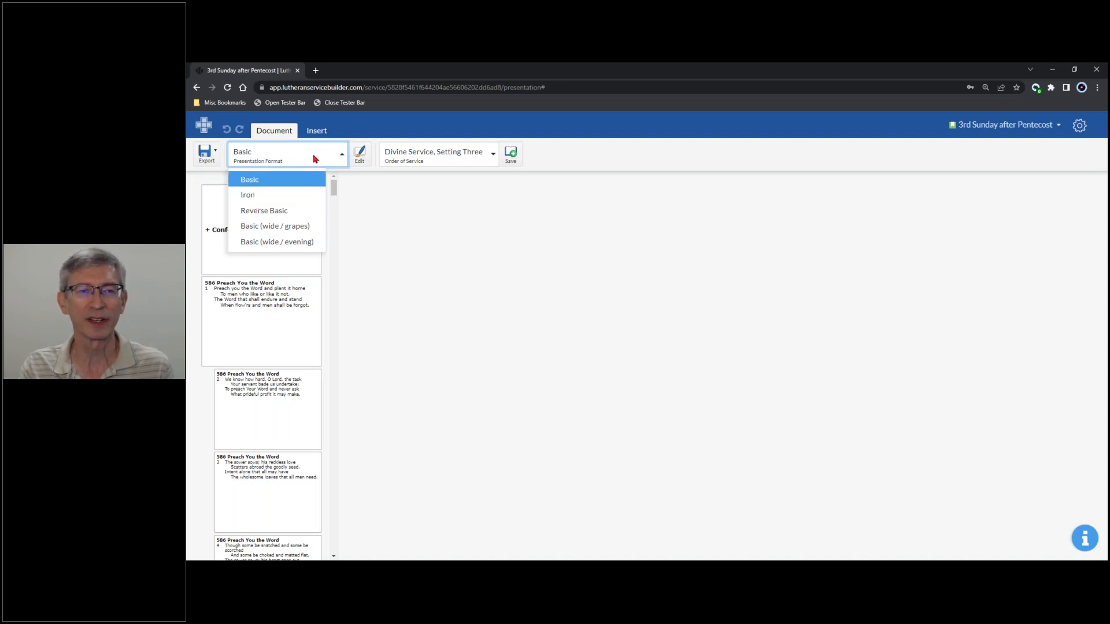
click(356, 140)
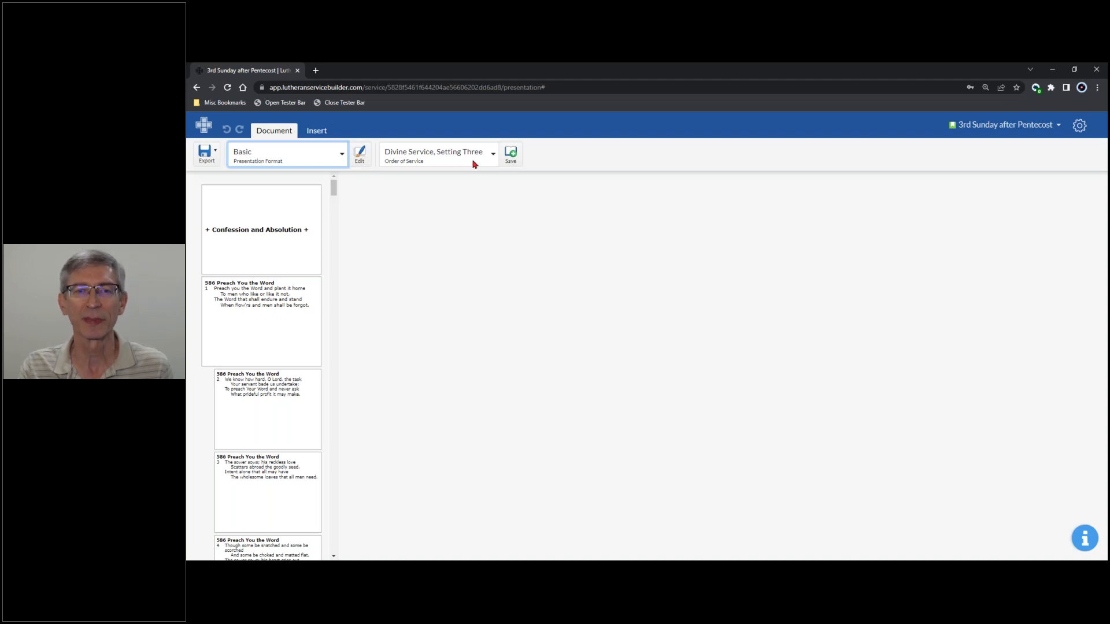
click(492, 160)
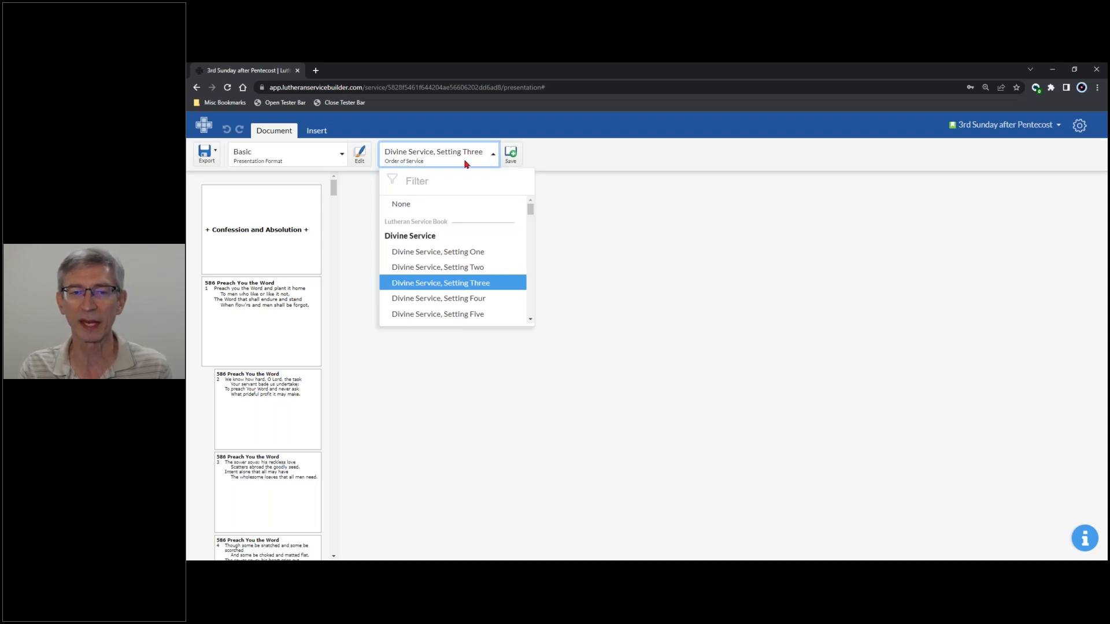
drag(530, 216, 532, 226)
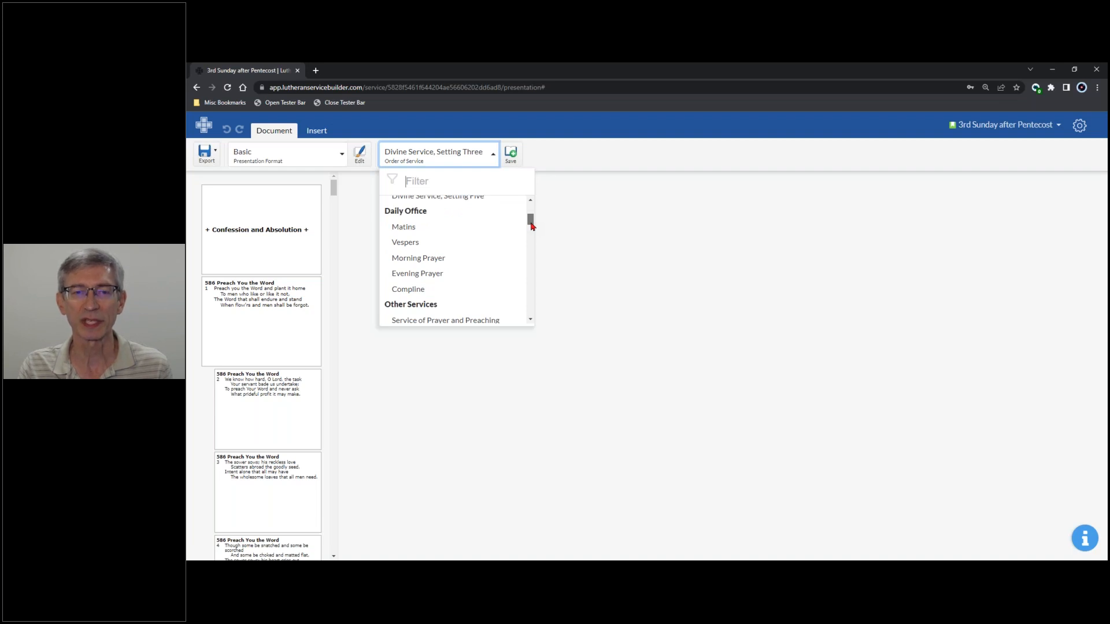
mouse_move(531, 226)
mouse_down()
mouse_move(531, 262)
mouse_move(543, 212)
mouse_up()
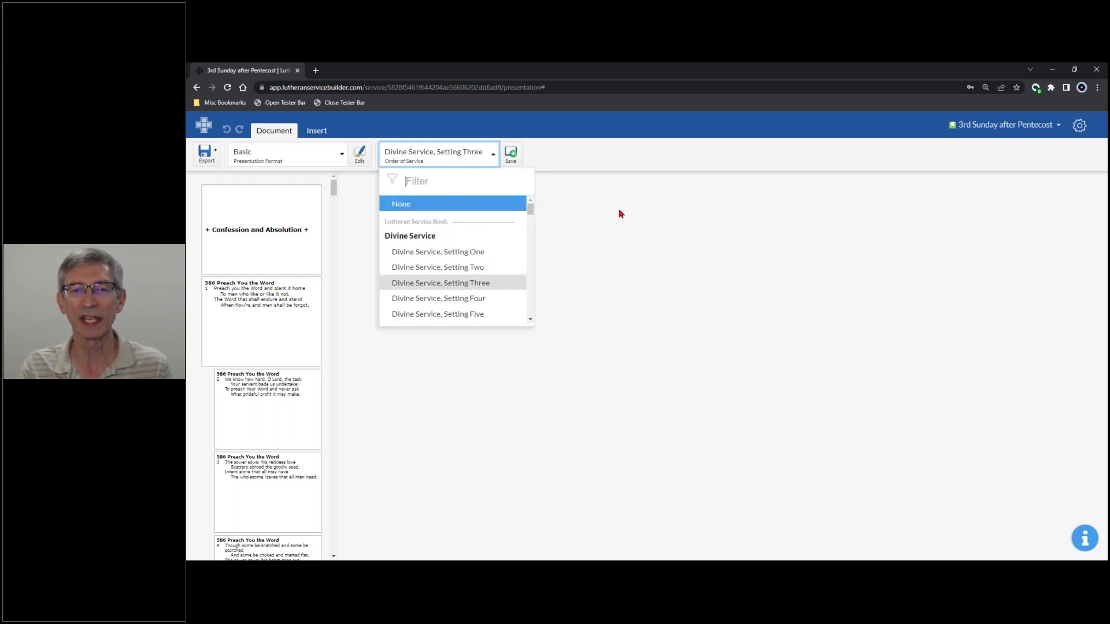
click(582, 142)
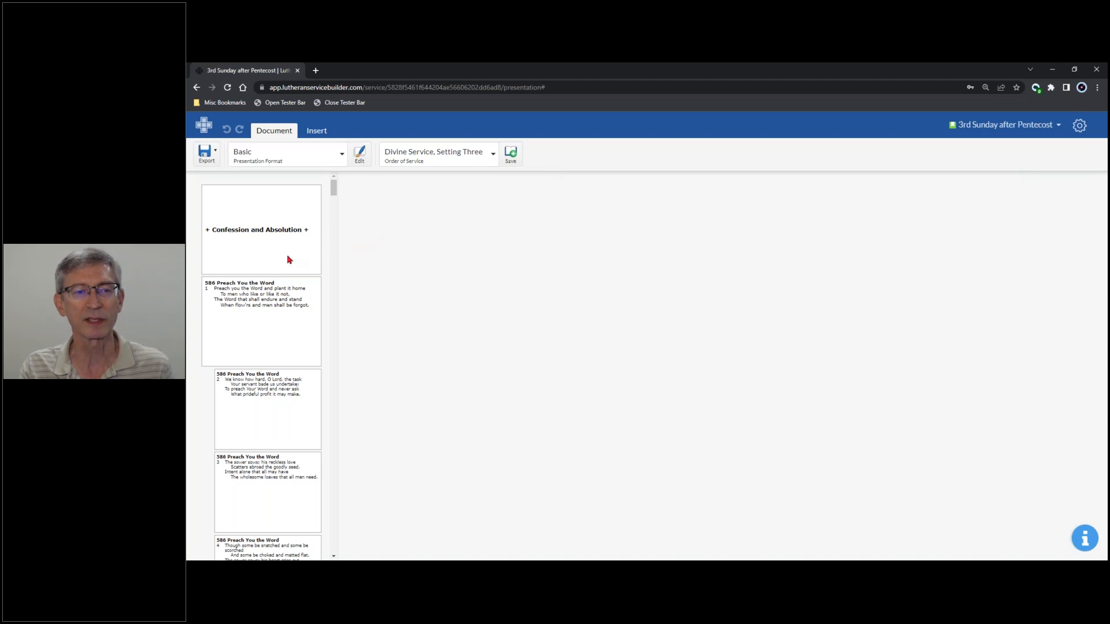
click(256, 206)
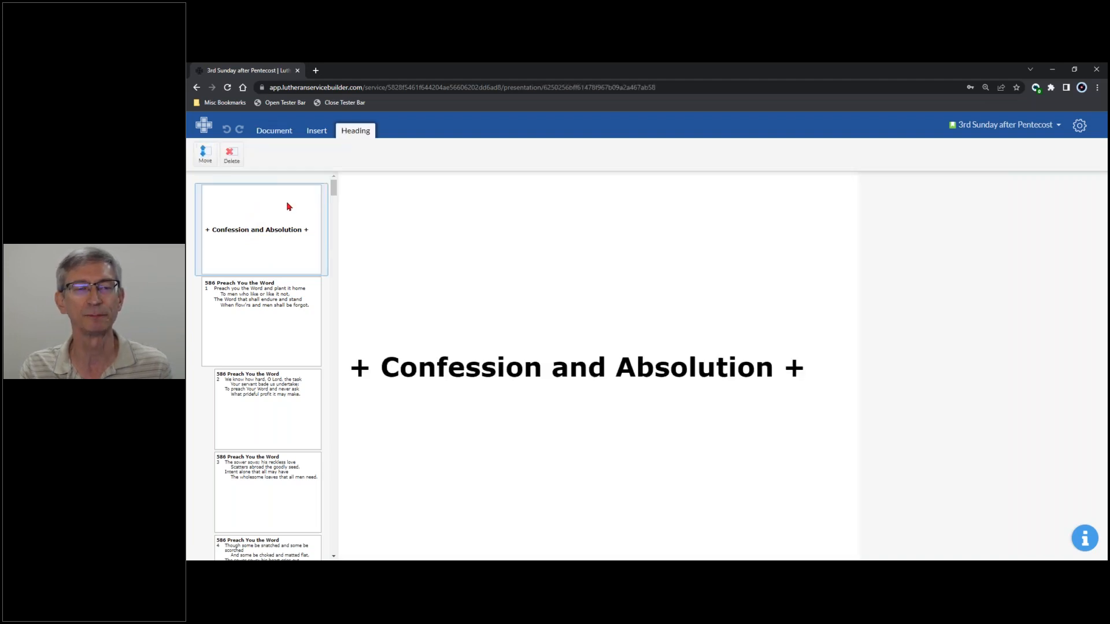
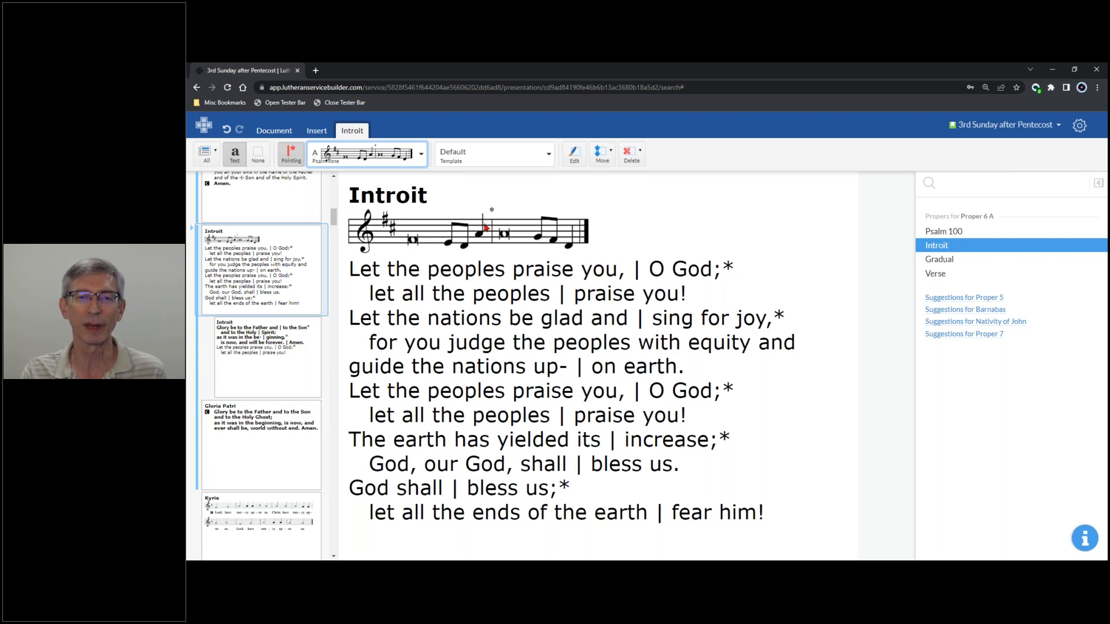
Set the Introit's psalm tone to None.
click(421, 154)
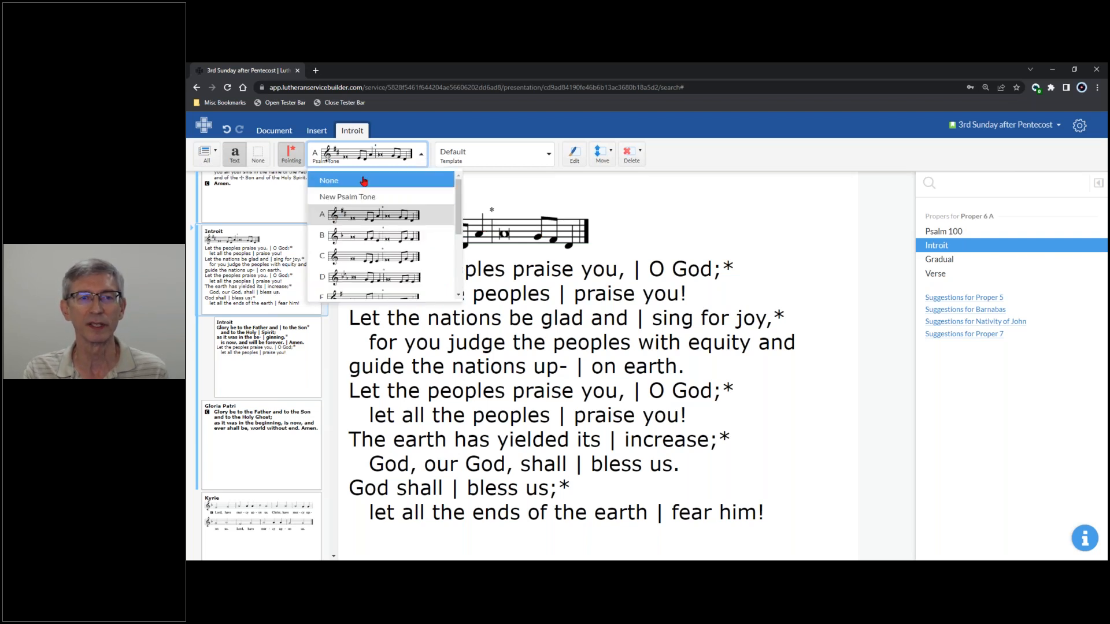
click(346, 184)
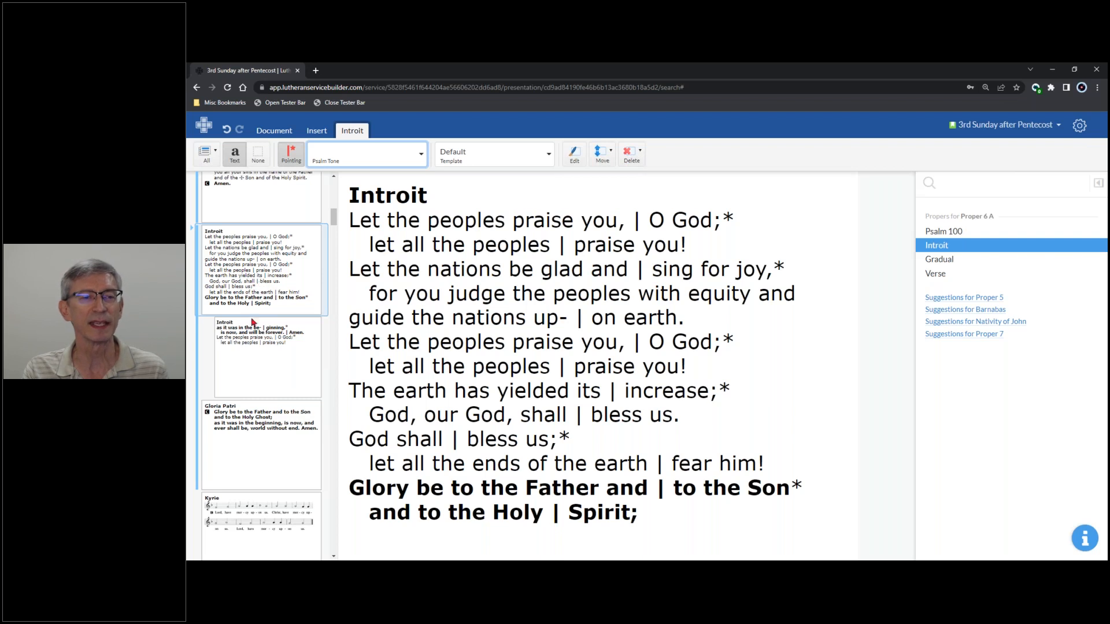
Display the Gloria Patri with its melody, and switch it to the full musical setting.
click(252, 429)
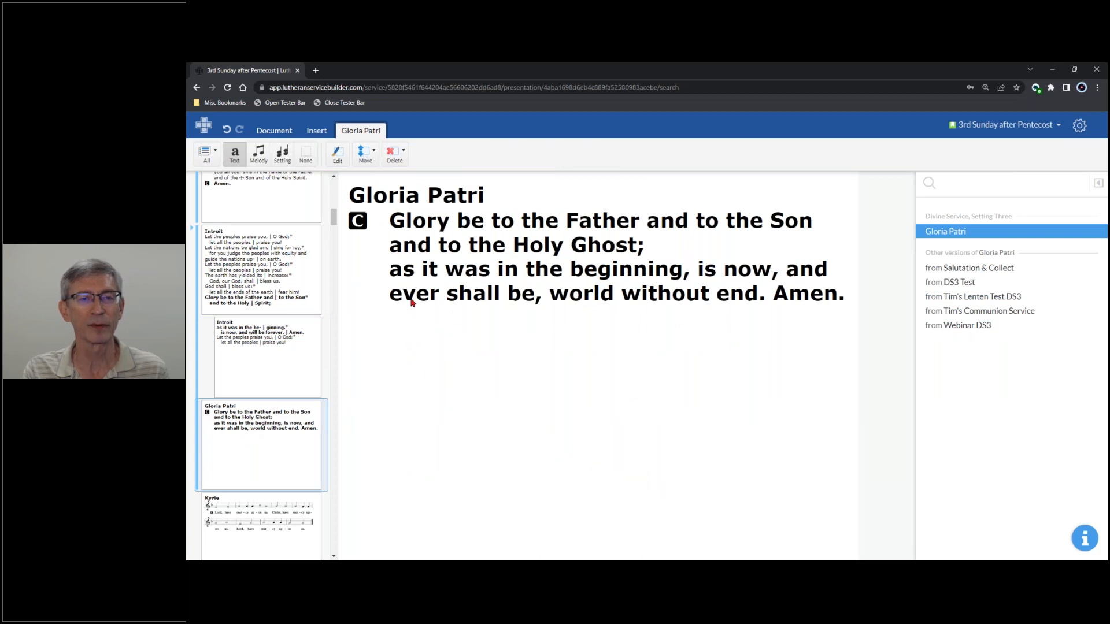
click(258, 155)
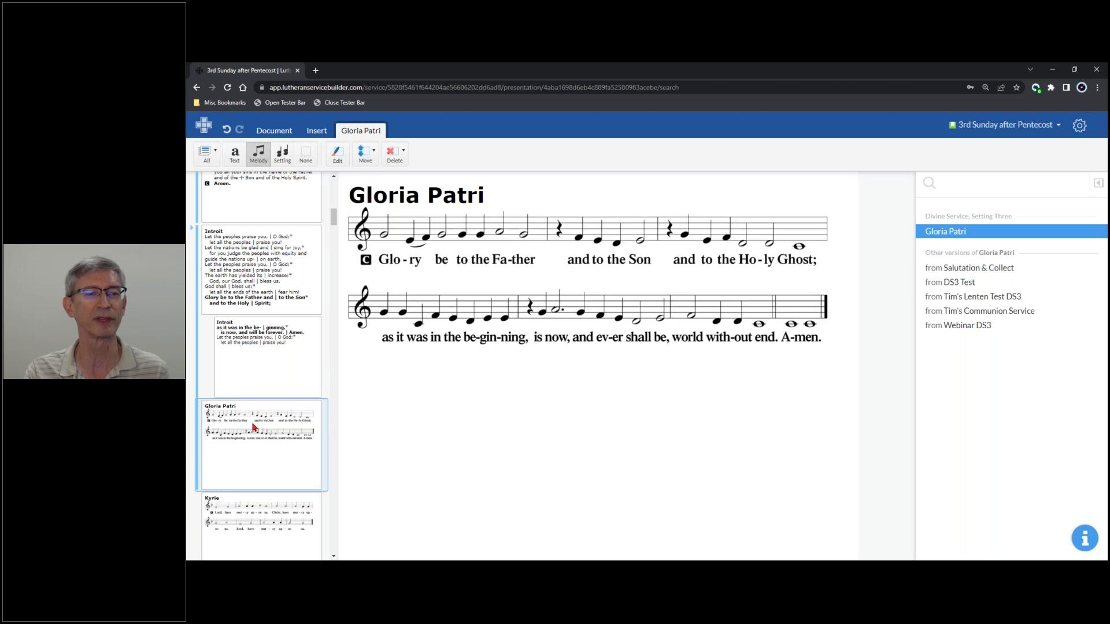
click(283, 157)
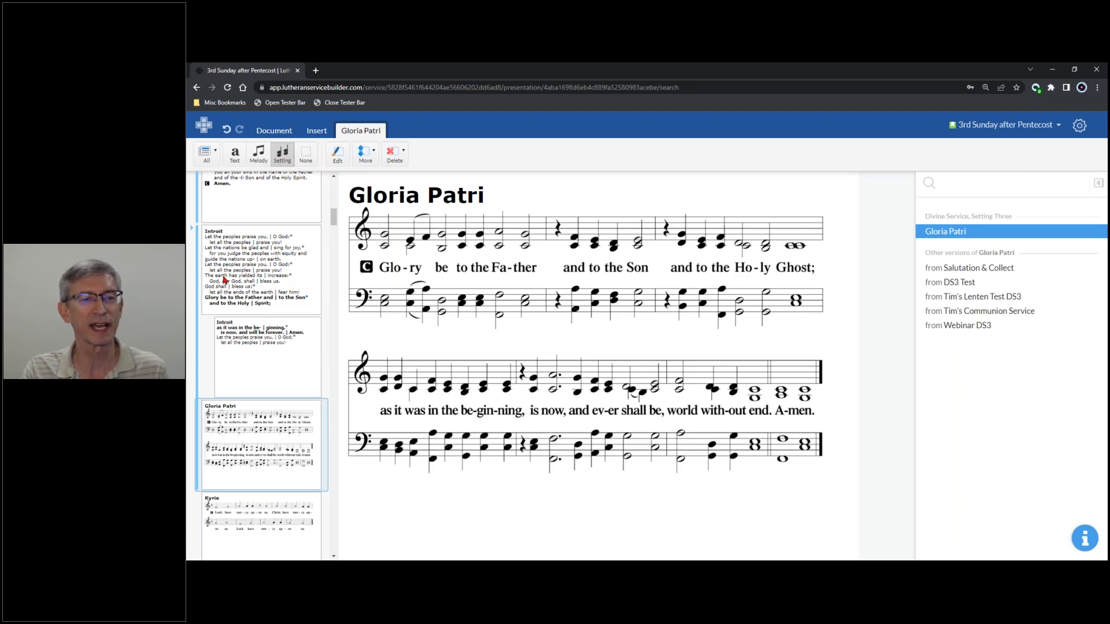
Choose the Entrance Hymn option in place of the Introit and Gloria Patri.
scroll(198, 277, down, 1)
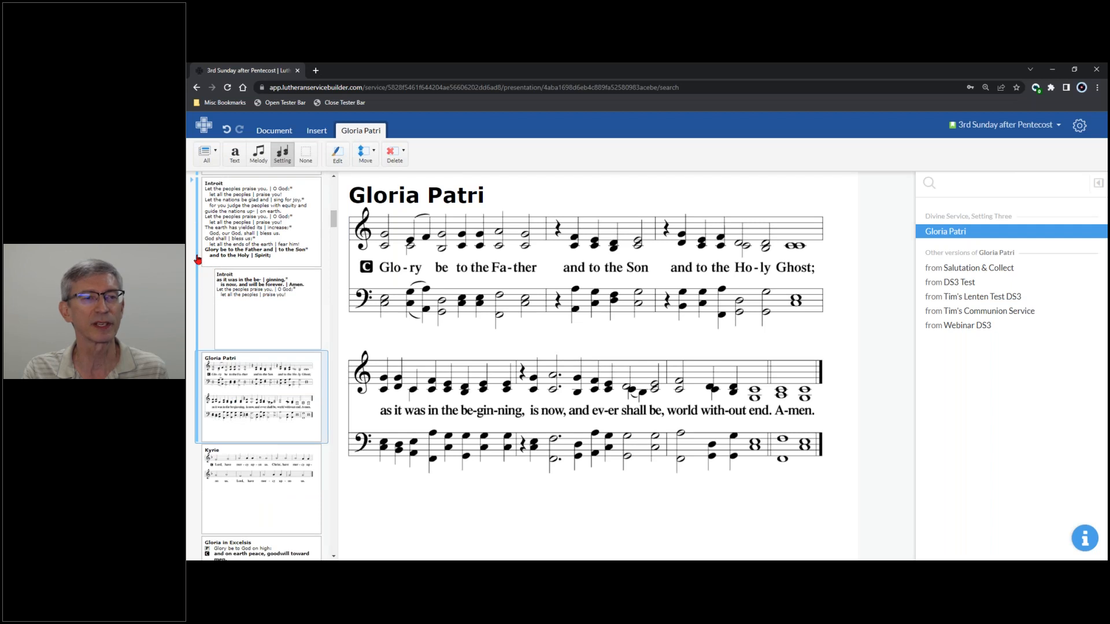
scroll(263, 277, down, 3)
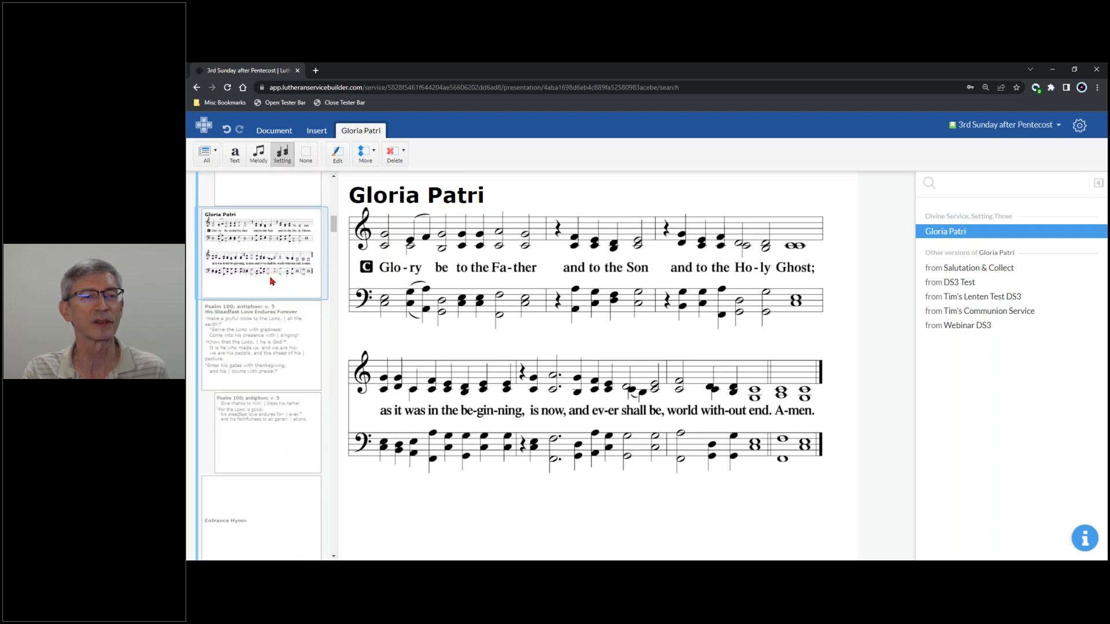
scroll(272, 282, down, 1)
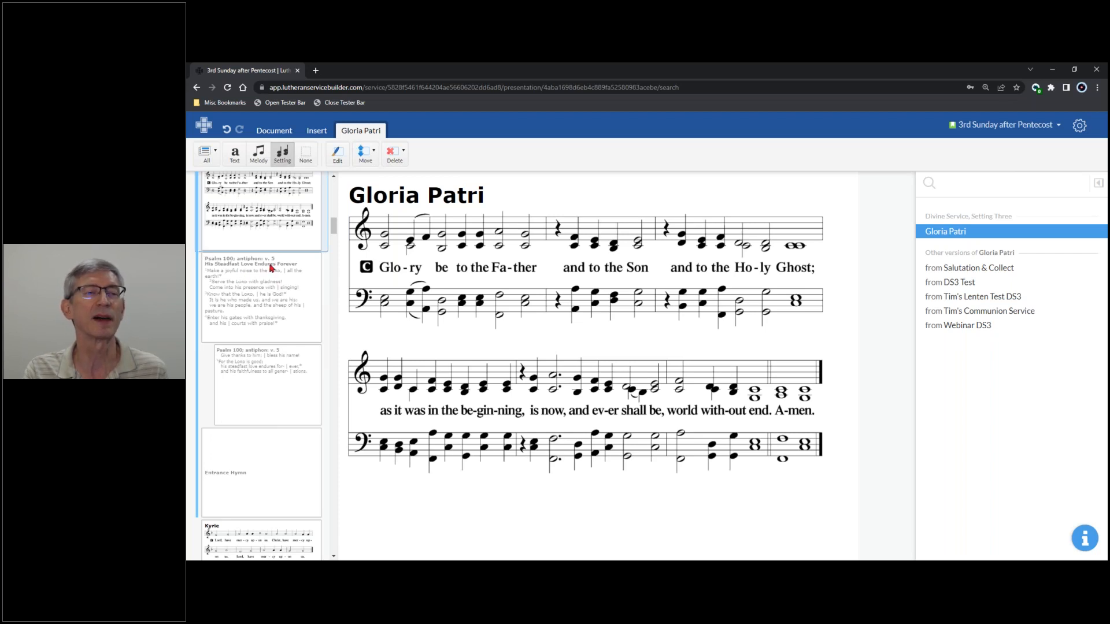
click(275, 472)
Replace the Entrance Hymn choice following the Absolution with the Psalm 100 option.
scroll(311, 328, up, 4)
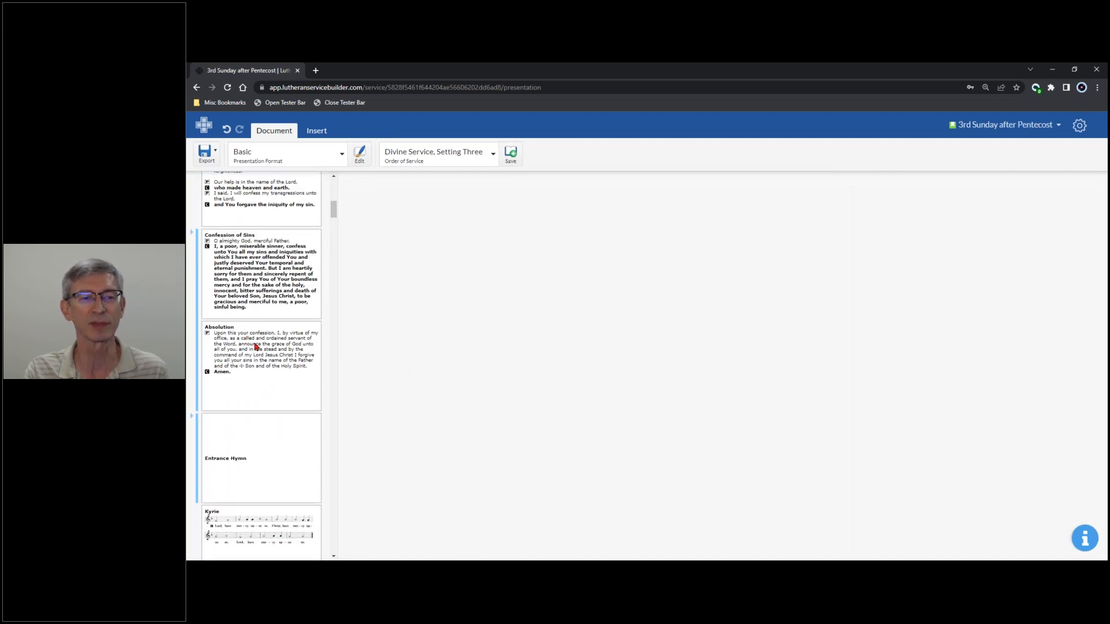
scroll(254, 347, down, 2)
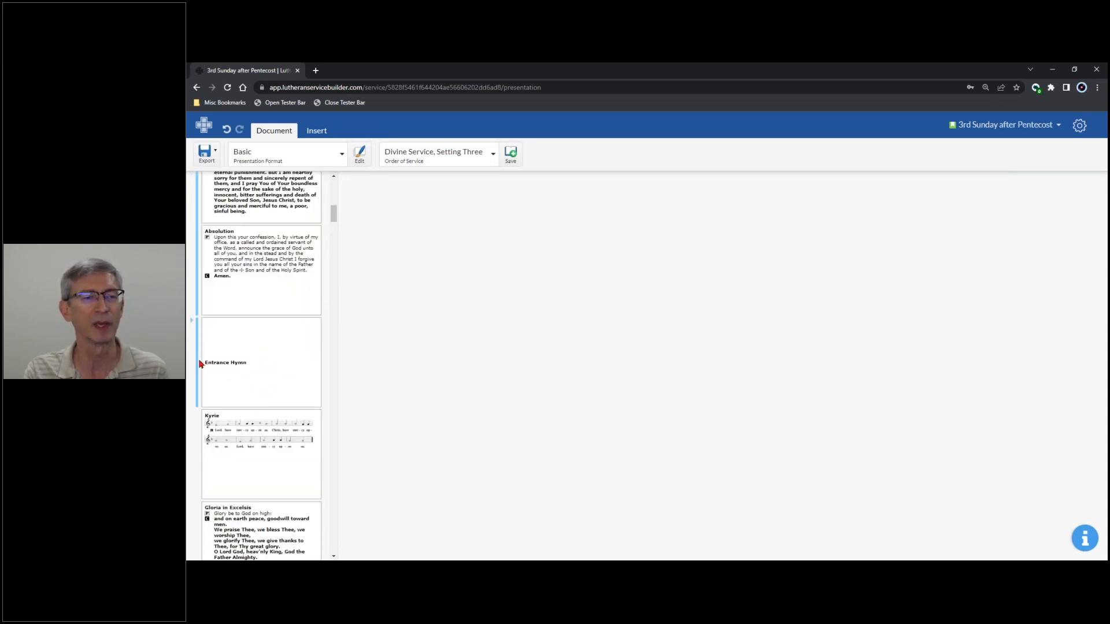
scroll(258, 338, down, 2)
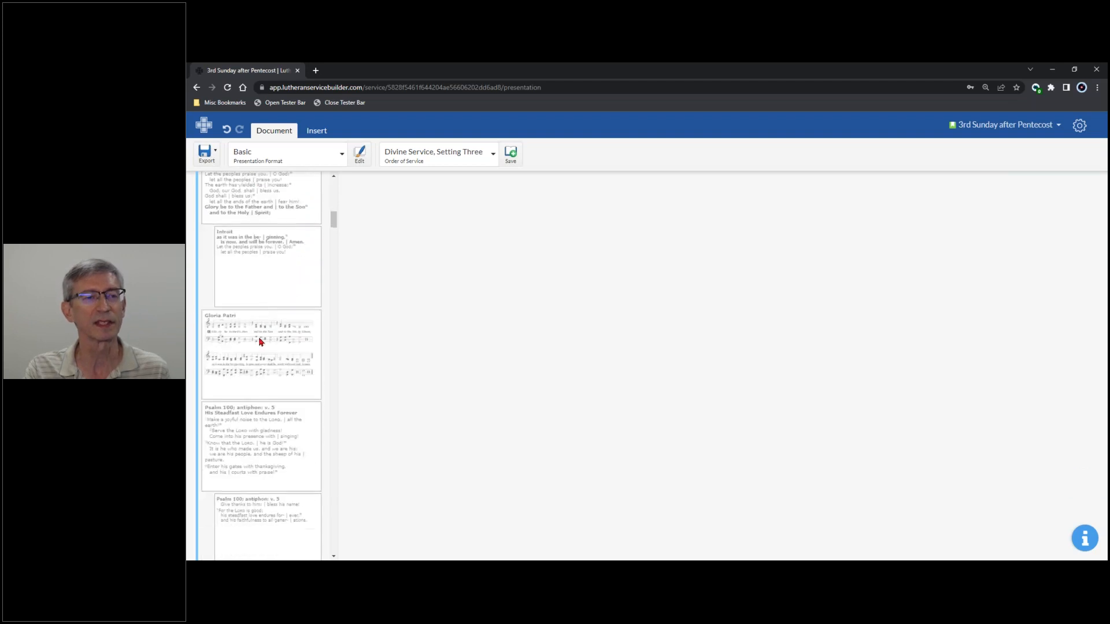
click(267, 335)
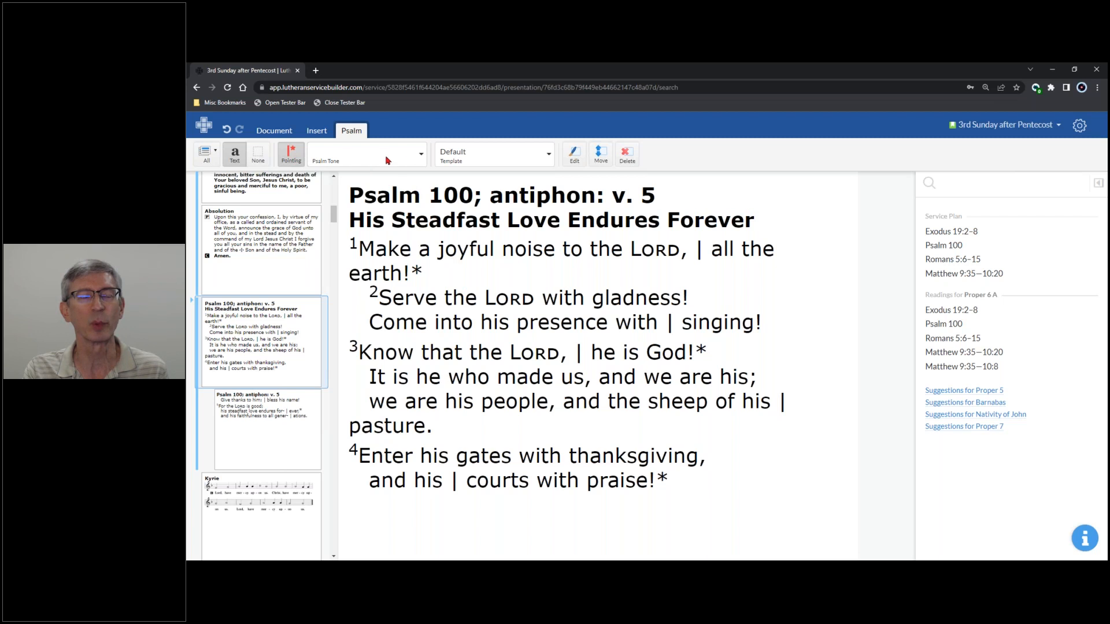
Try psalm tone A on Psalm 100 and set its psalm tone back to None.
click(407, 159)
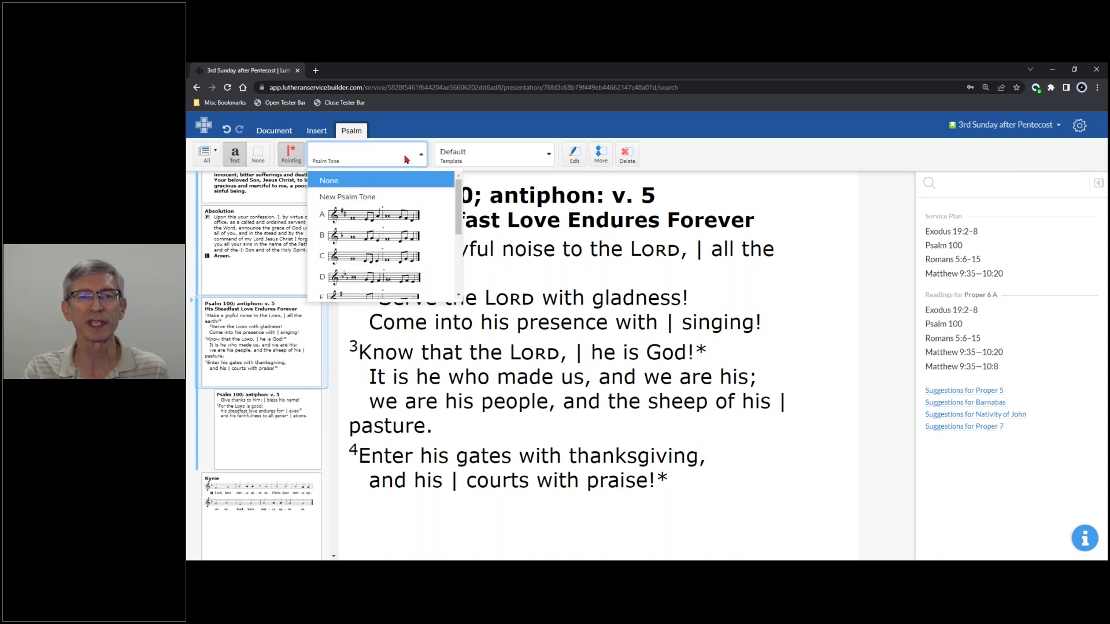
click(373, 215)
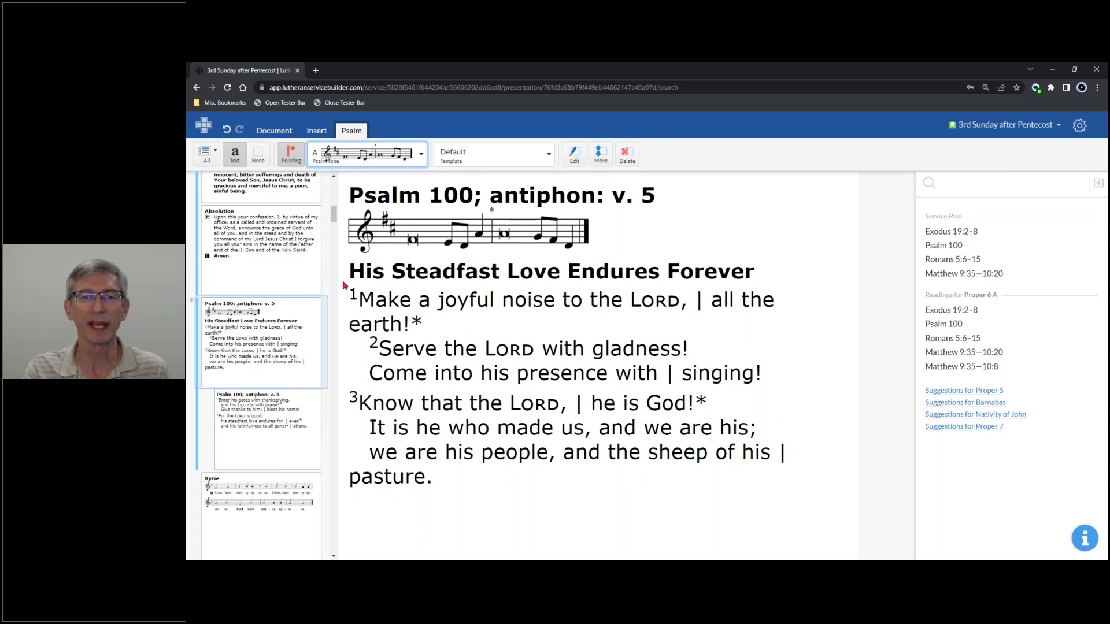
click(419, 159)
click(367, 183)
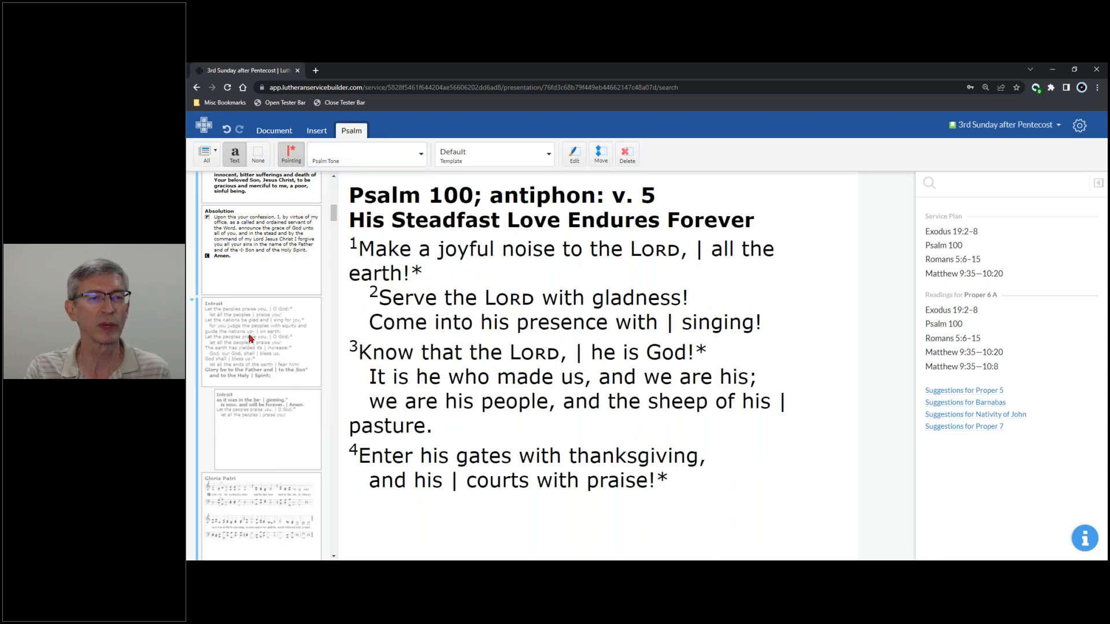
Choose the Introit and Gloria Patri option again in place of Psalm 100, and open the Introit slide.
click(258, 336)
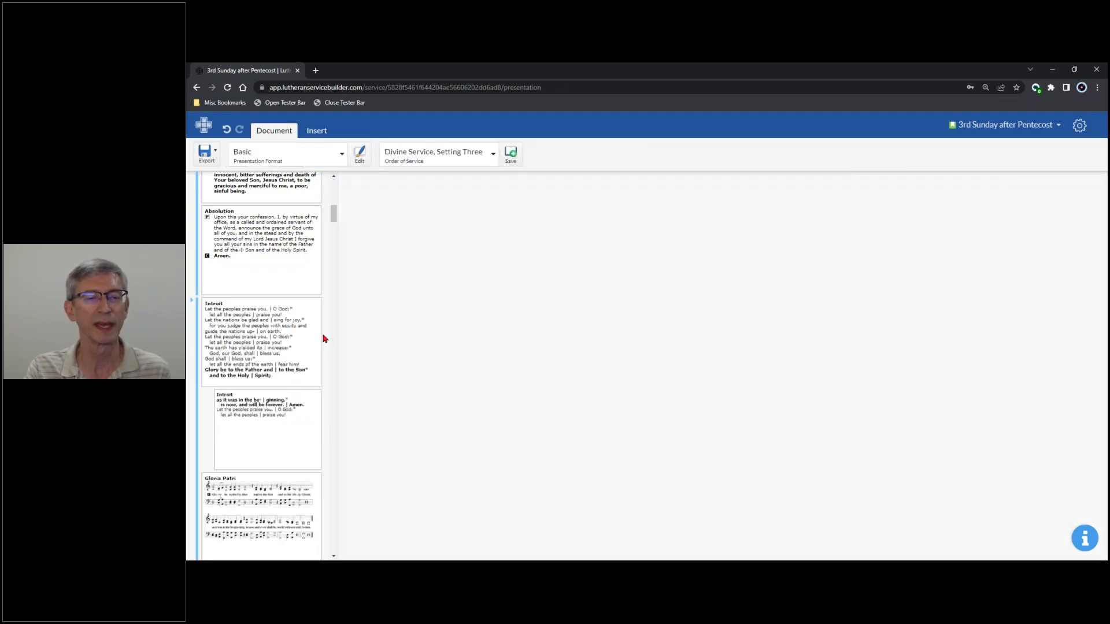
click(272, 348)
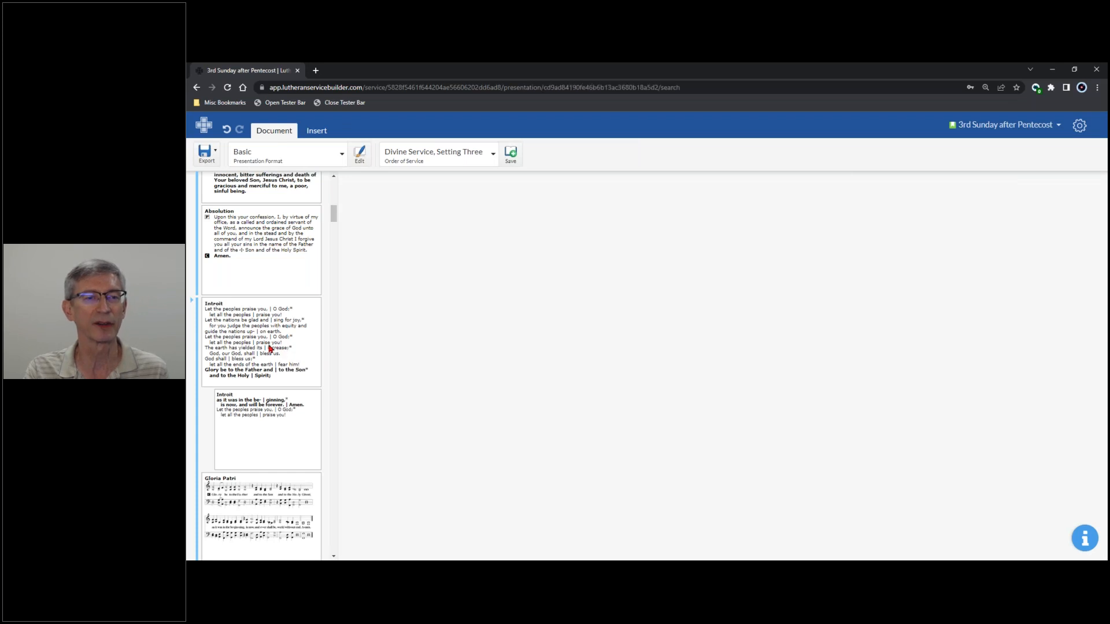
Compare the text and full musical setting of the Kyrie, and leave it displayed as text only.
scroll(274, 348, down, 5)
scroll(274, 348, down, 1)
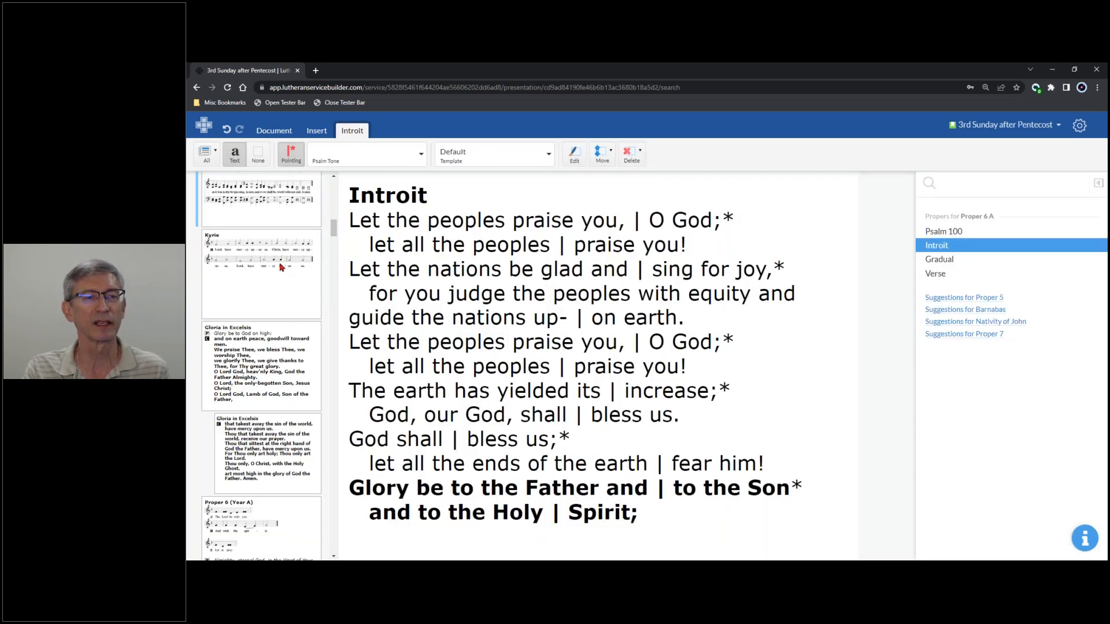
click(282, 267)
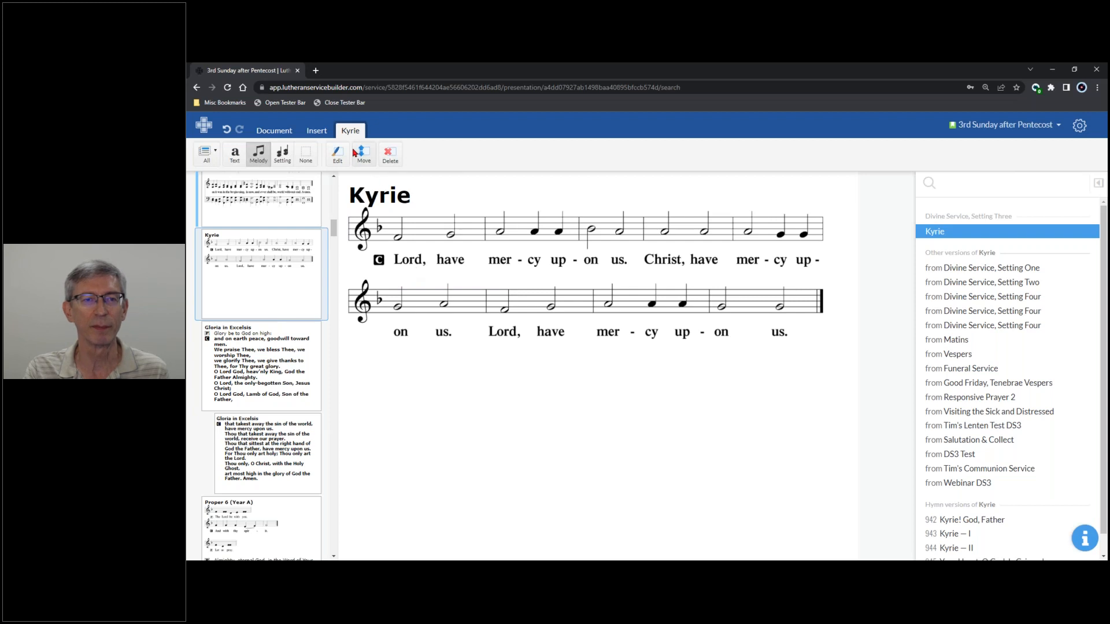
click(235, 155)
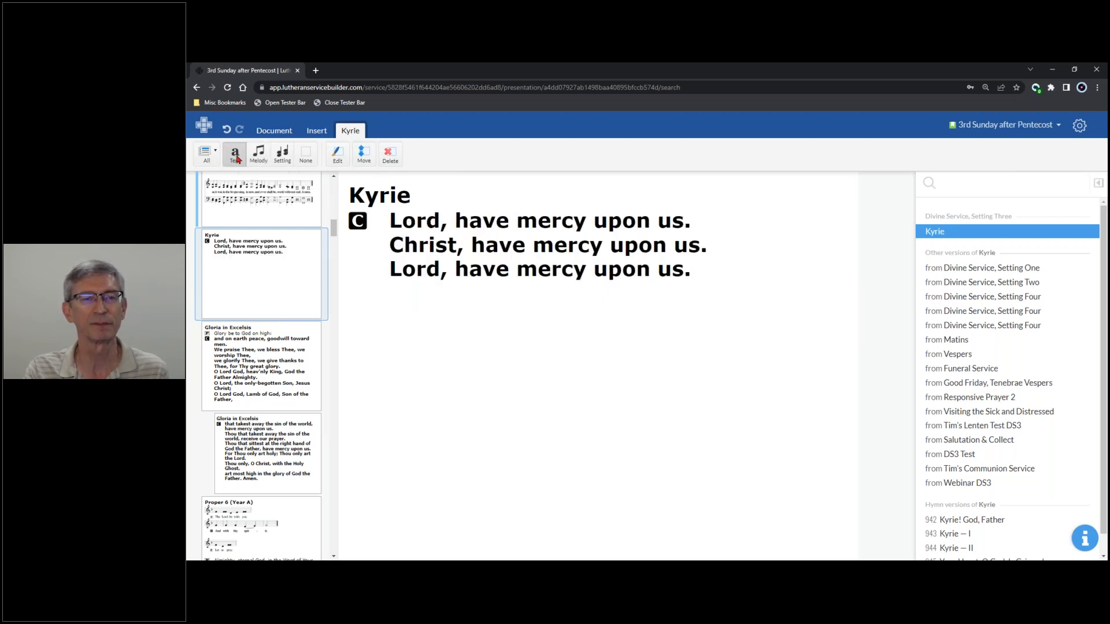
click(283, 155)
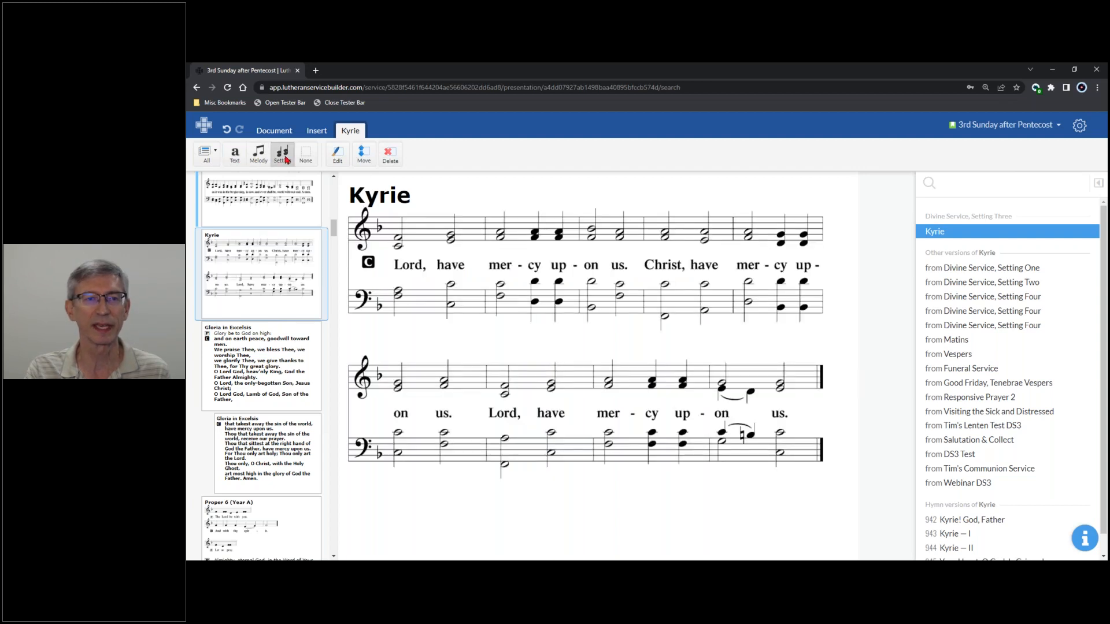
click(234, 161)
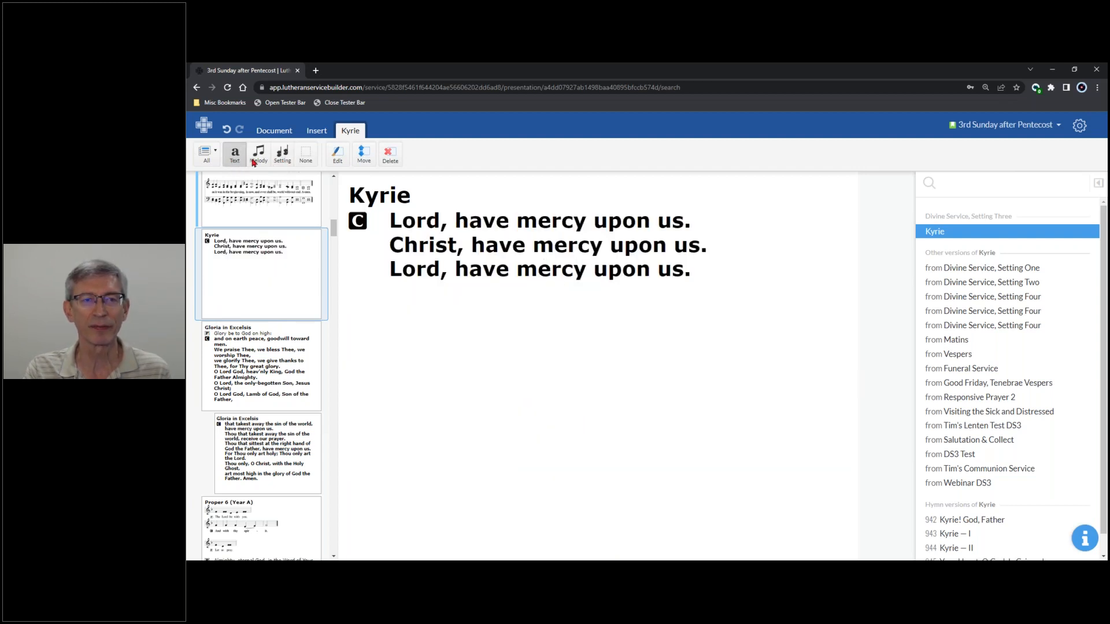
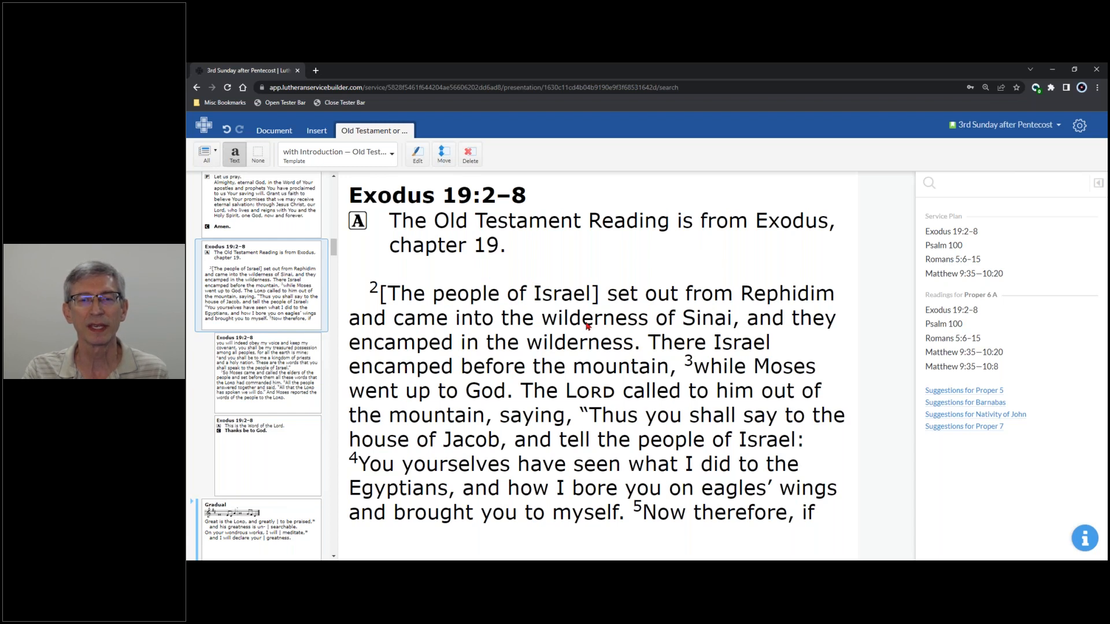
View the continuation and closing response slides of the Exodus 19:2–8 reading.
click(281, 363)
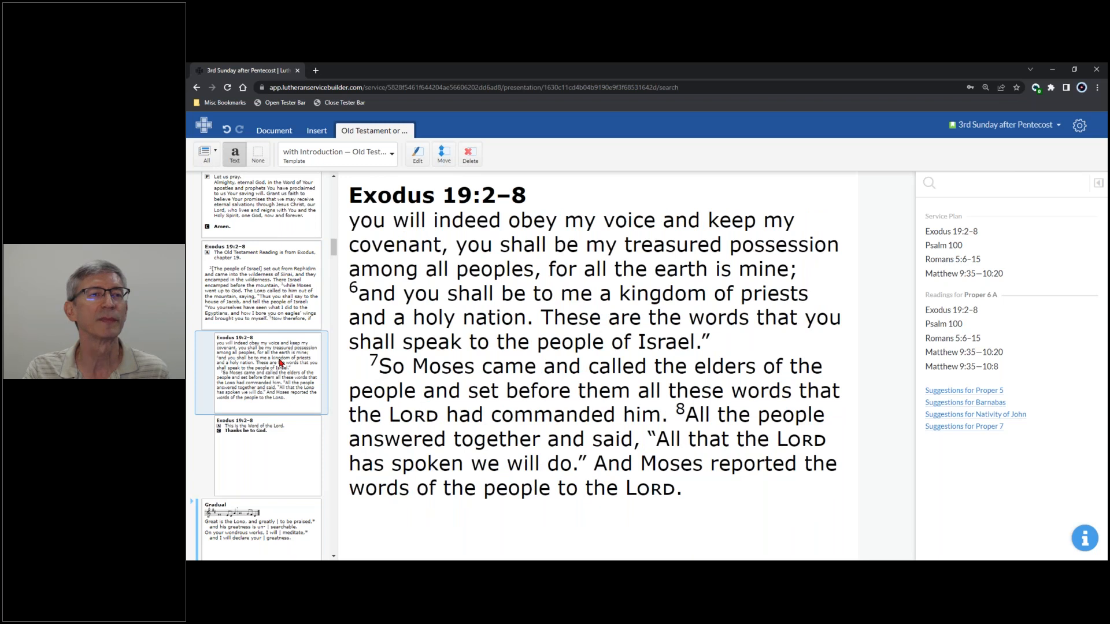
click(269, 449)
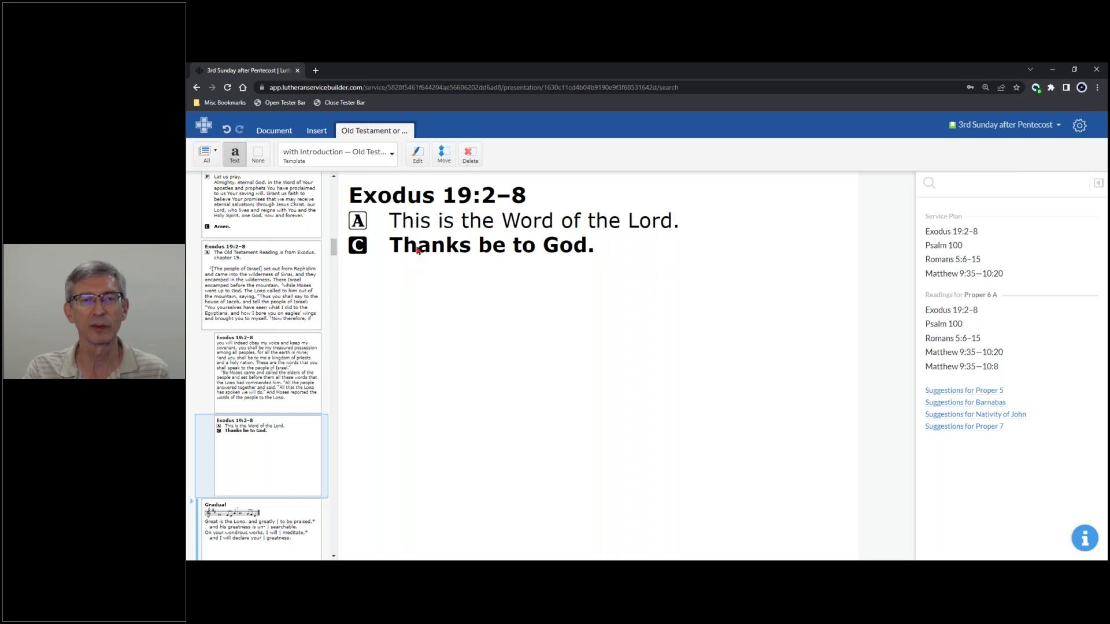
Apply the Old Testament Response template to the Exodus 19:2–8 reading and view its continuation slide.
click(285, 304)
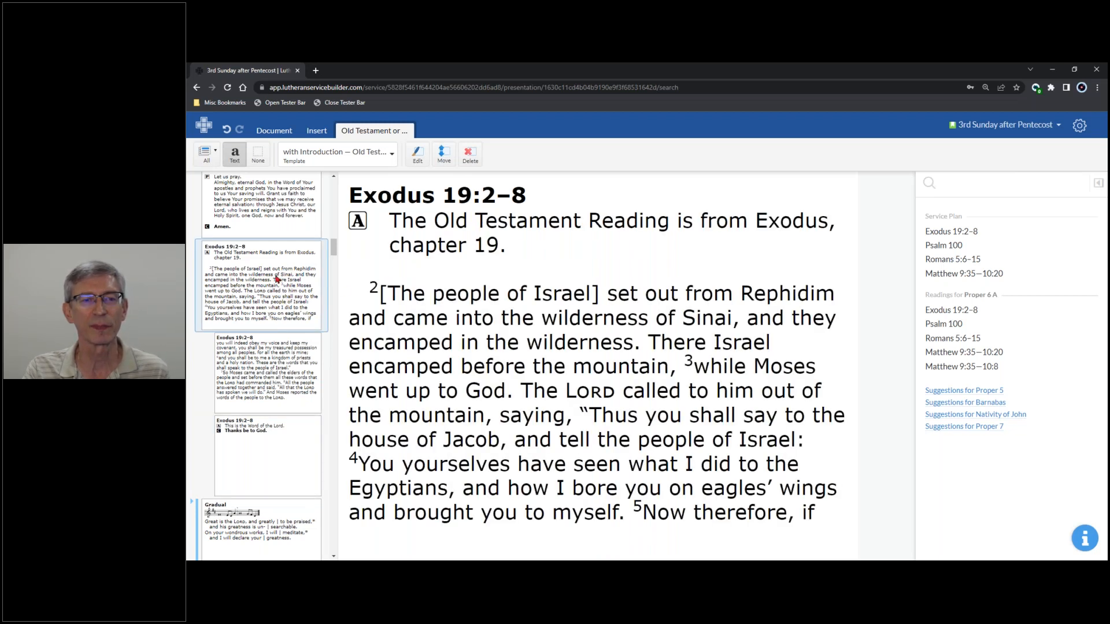
click(386, 163)
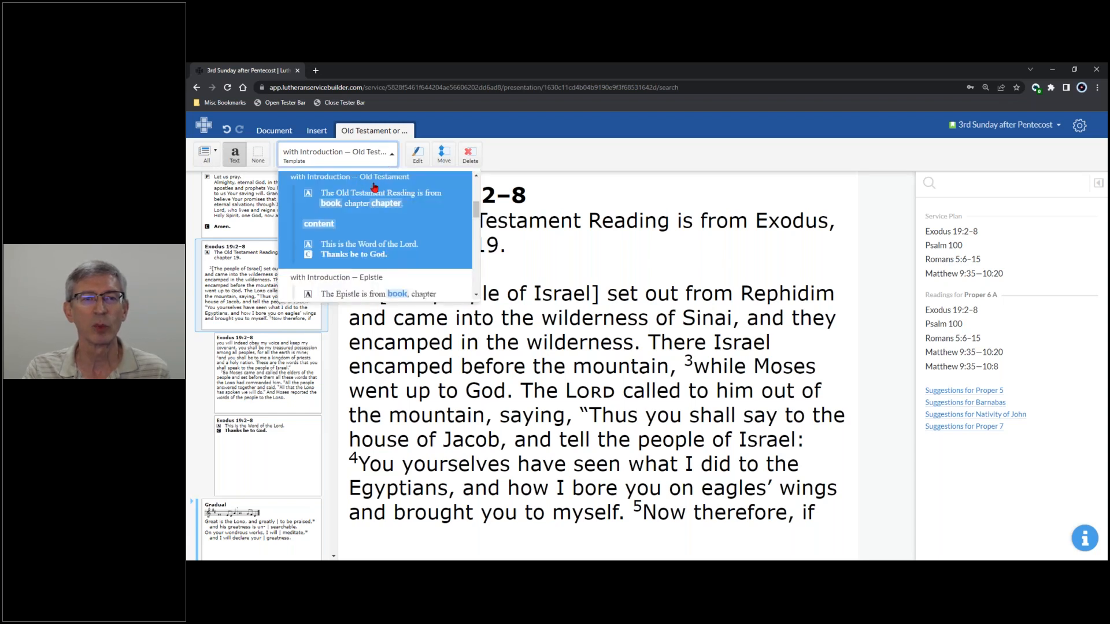
scroll(453, 235, up, 2)
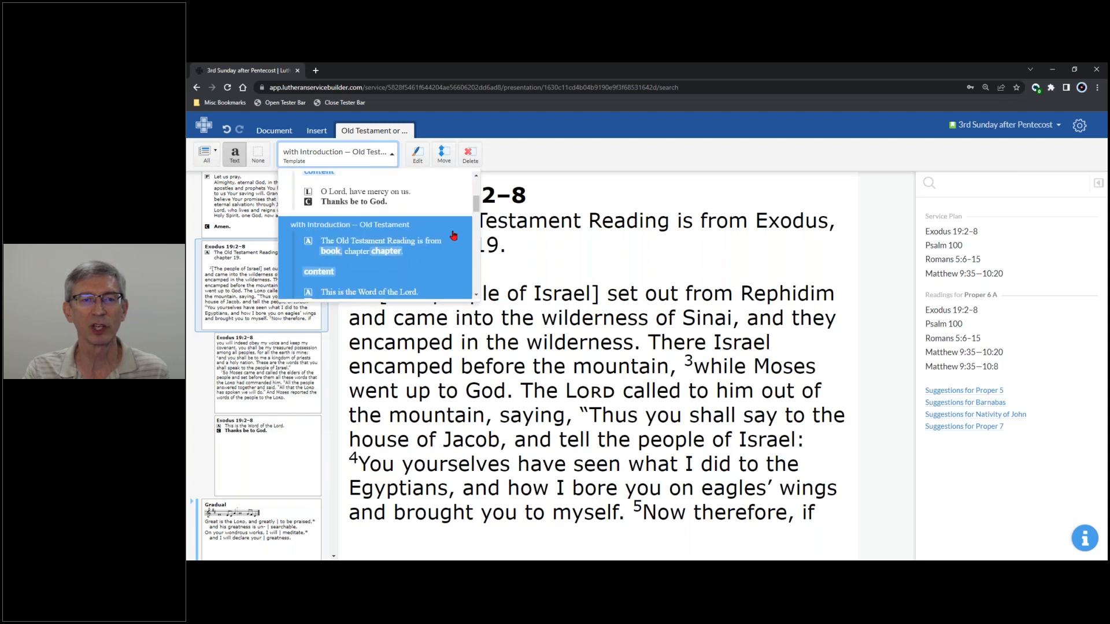
scroll(448, 242, down, 3)
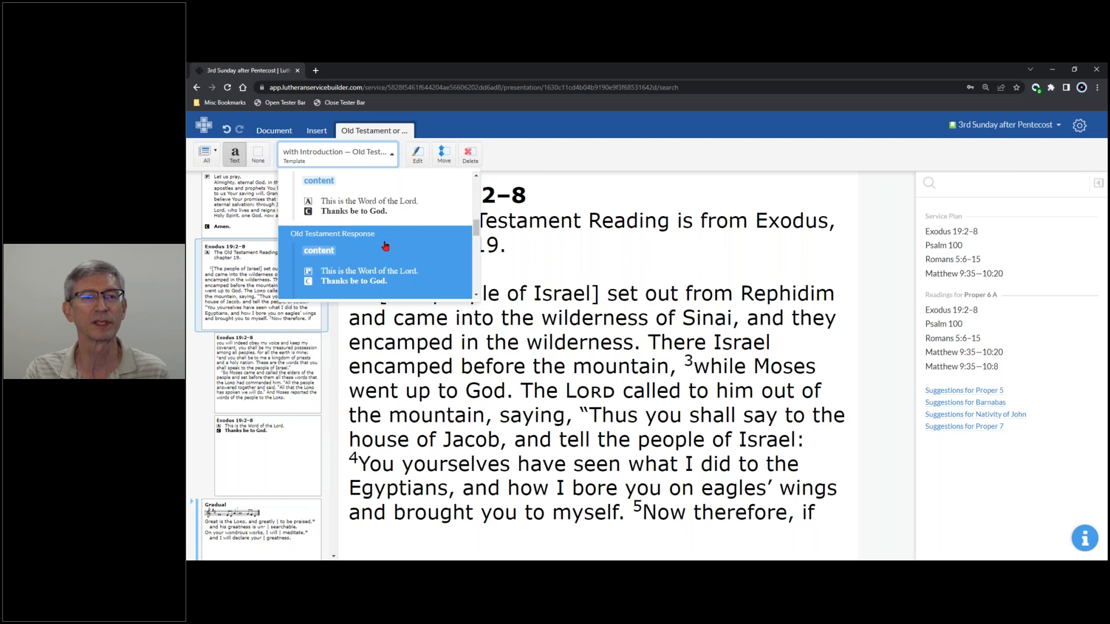
scroll(384, 243, down, 1)
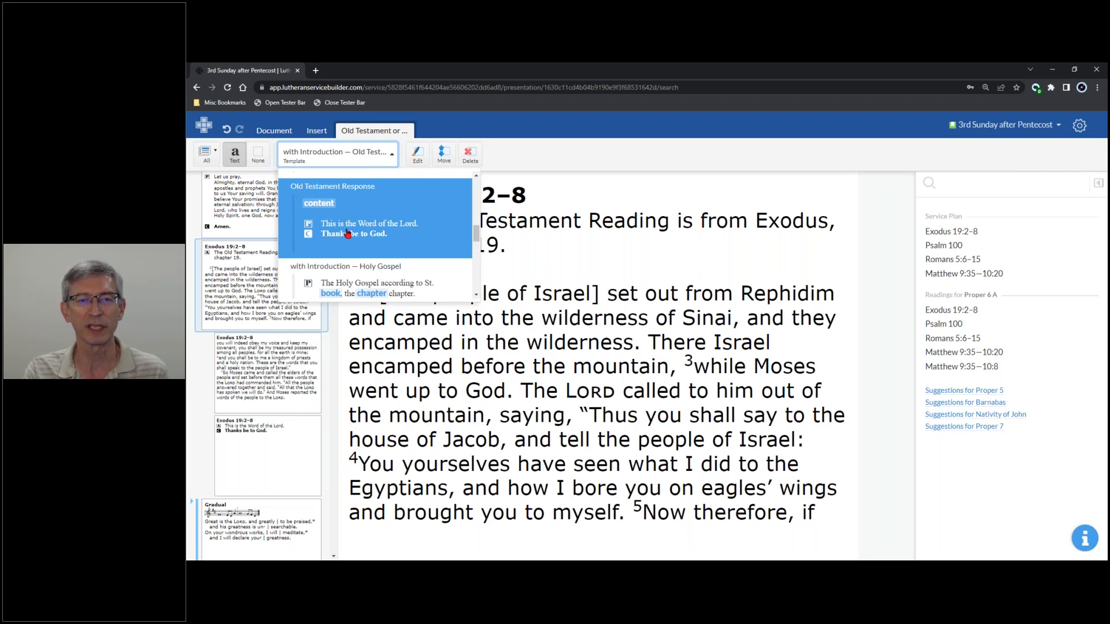
click(386, 219)
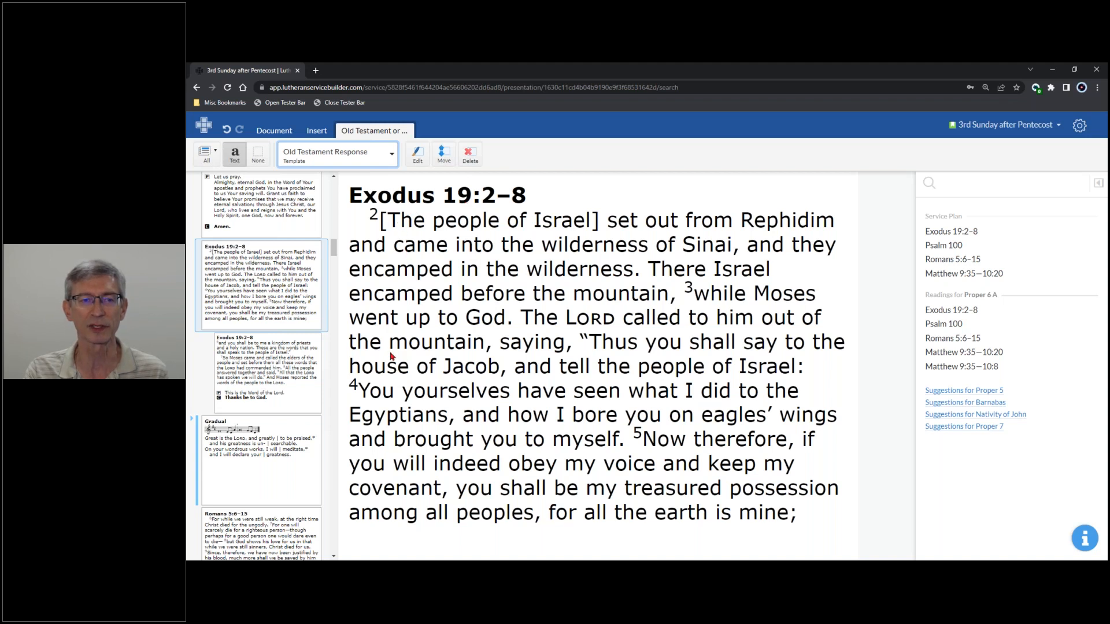
click(279, 373)
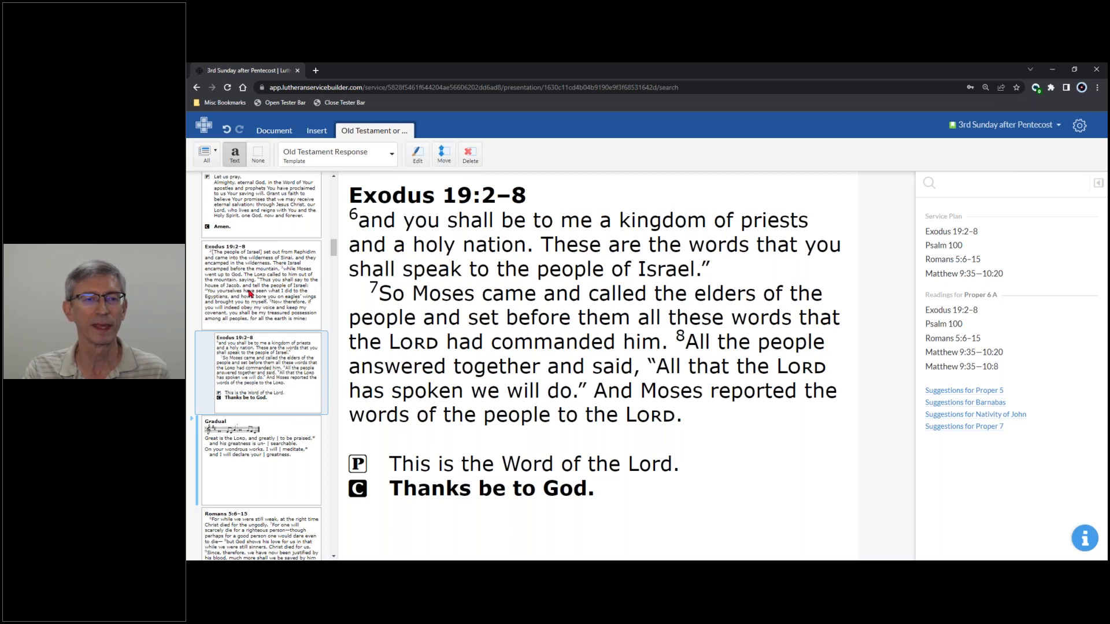
Review the other templates available for the Exodus reading, including Gloria Patri, Webinar Response and Daily Office Response, without changing the selection.
click(388, 160)
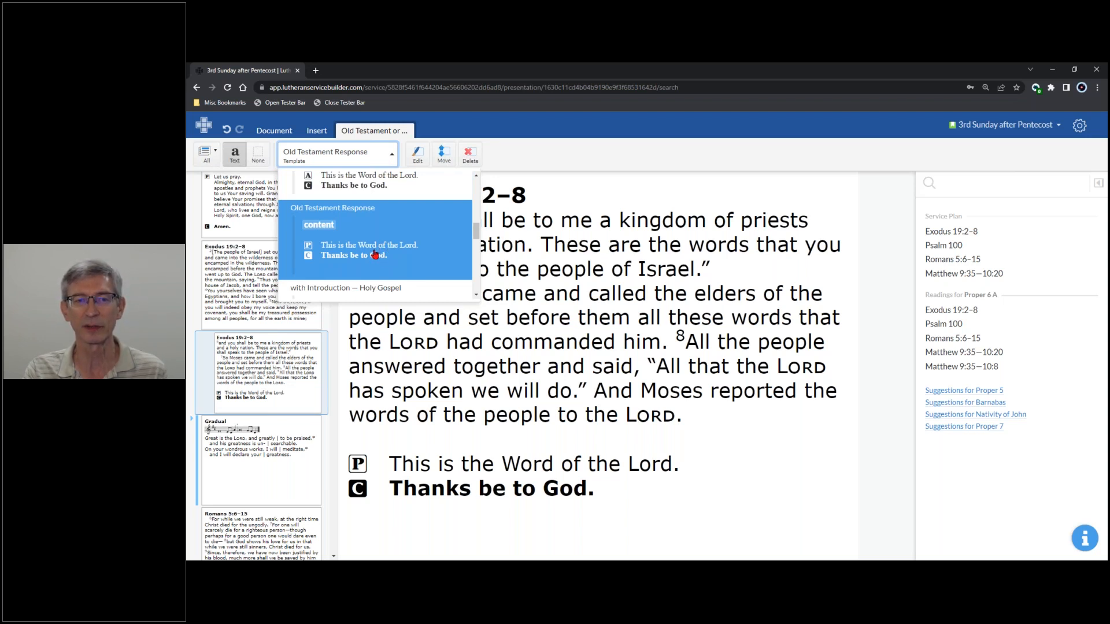
scroll(378, 255, down, 5)
scroll(396, 237, down, 2)
scroll(405, 237, down, 2)
scroll(407, 238, down, 1)
scroll(402, 228, down, 2)
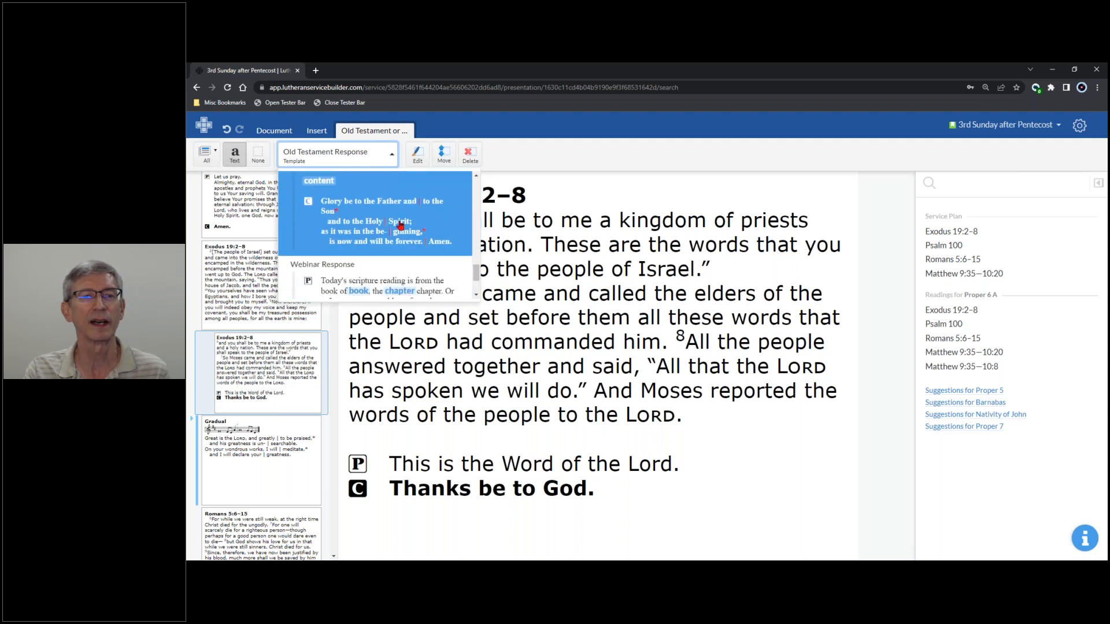
scroll(410, 225, up, 1)
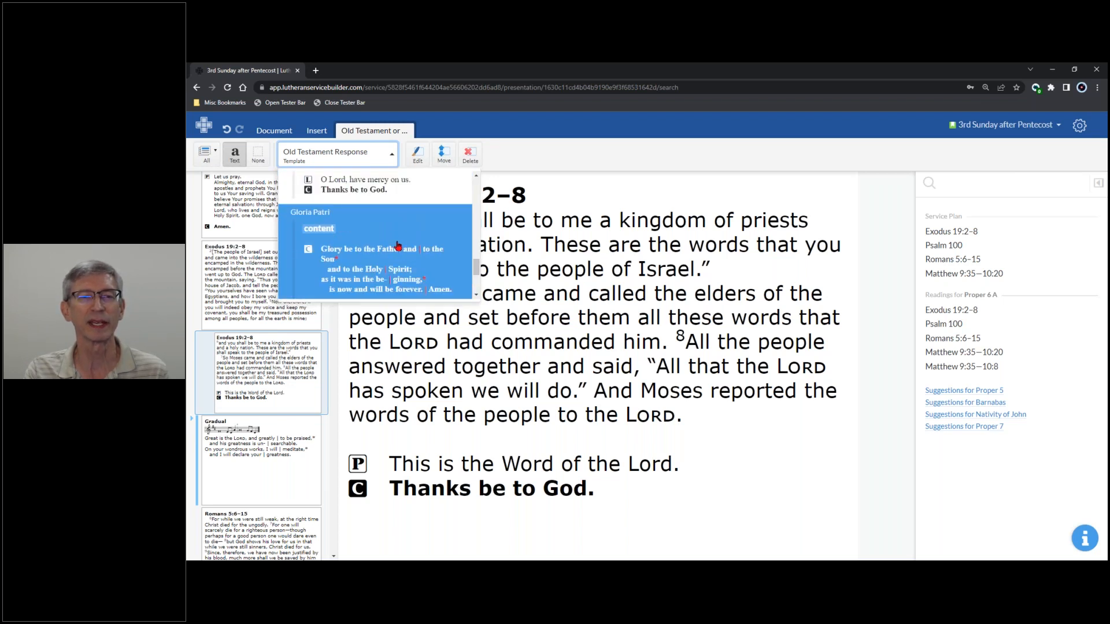
scroll(400, 245, down, 2)
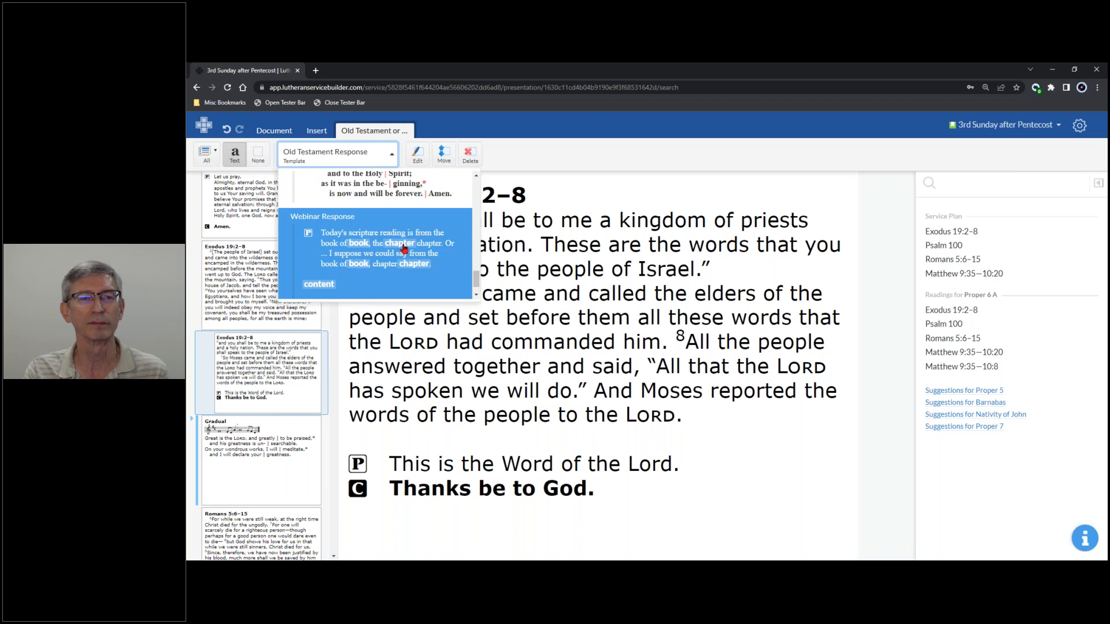
scroll(406, 250, down, 1)
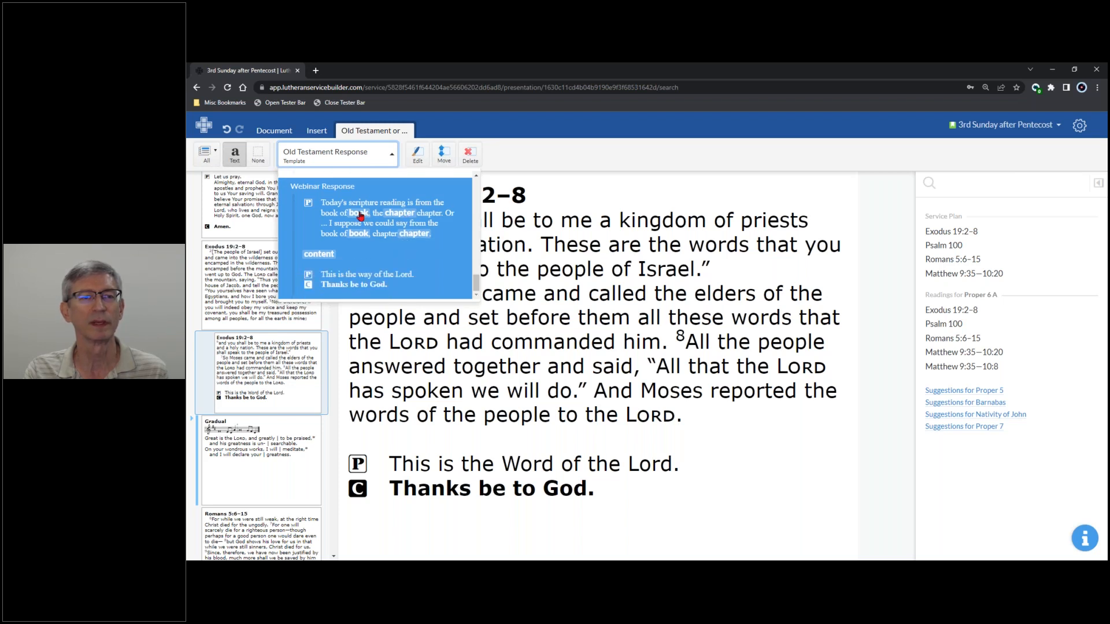
scroll(412, 231, up, 4)
scroll(413, 234, up, 4)
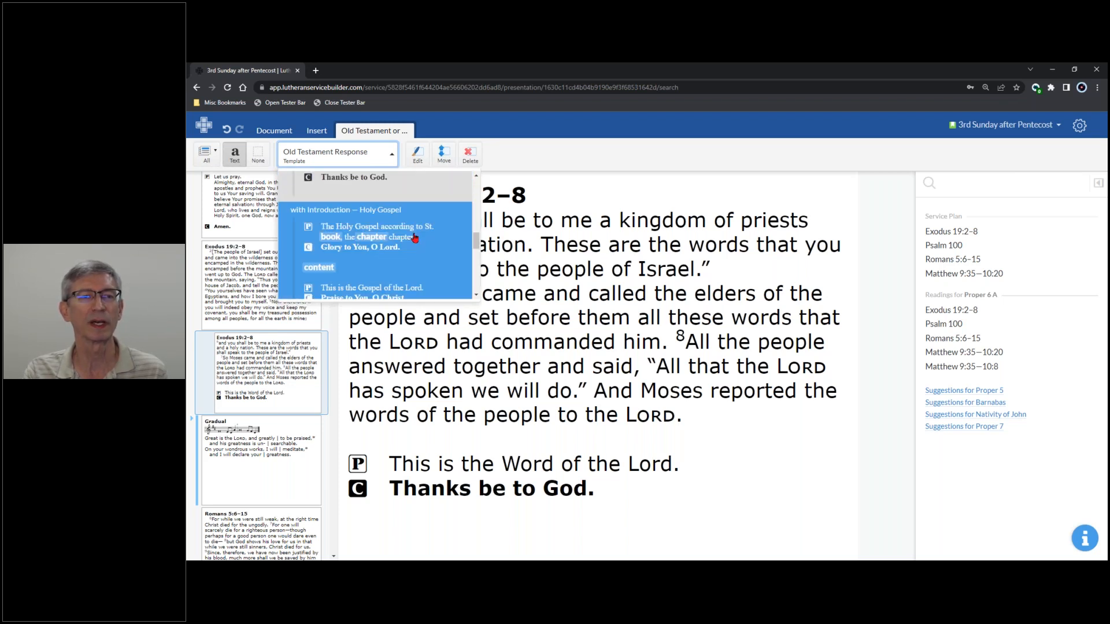
scroll(416, 239, down, 3)
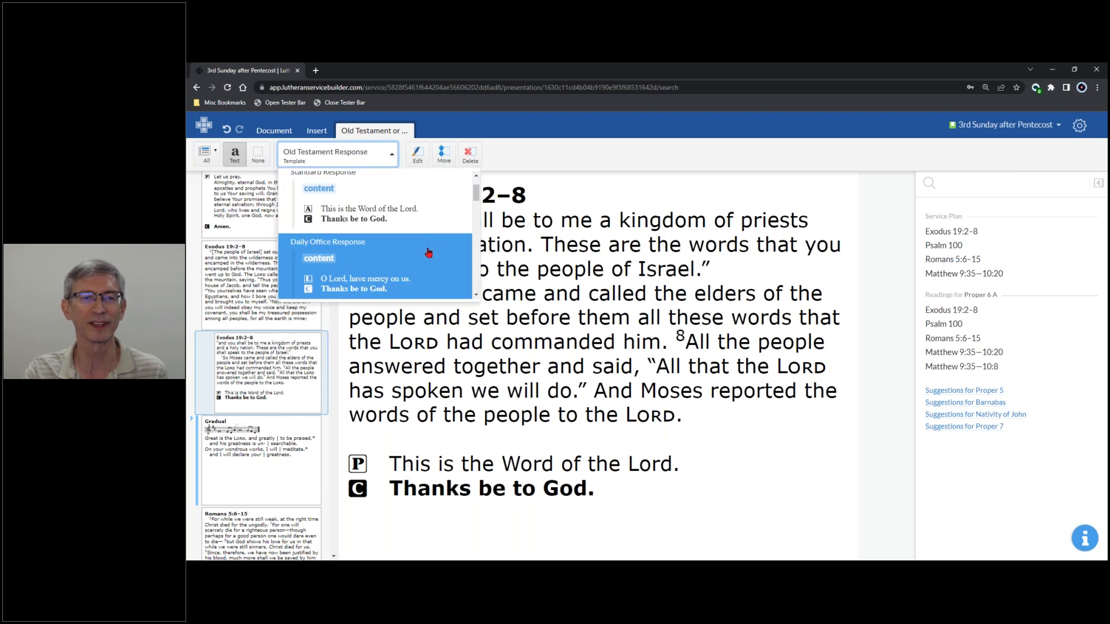
scroll(428, 253, up, 1)
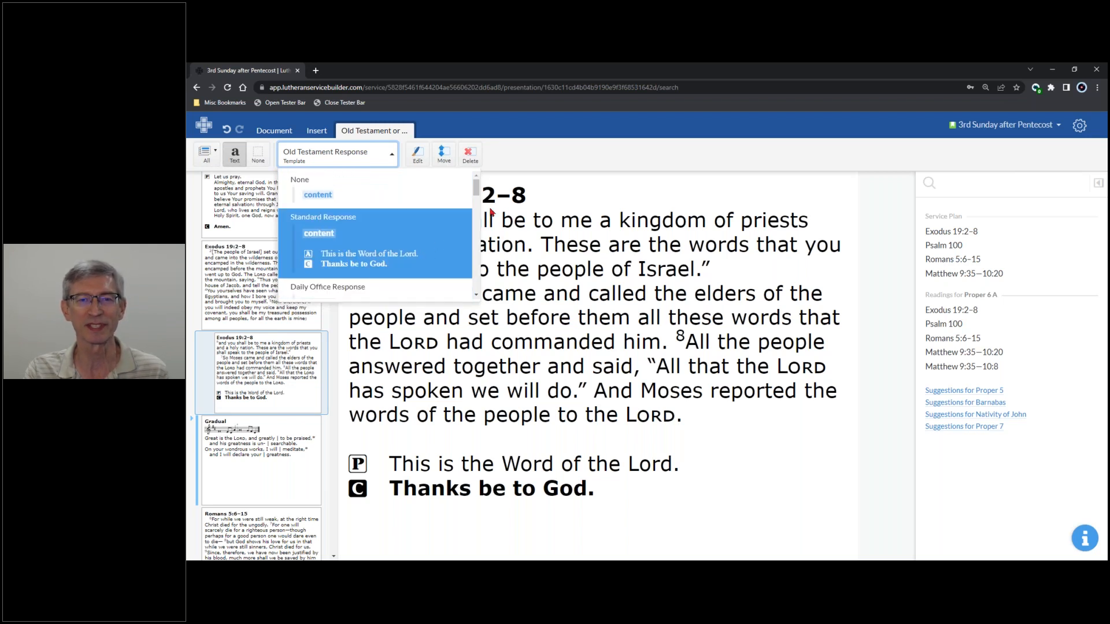
click(577, 181)
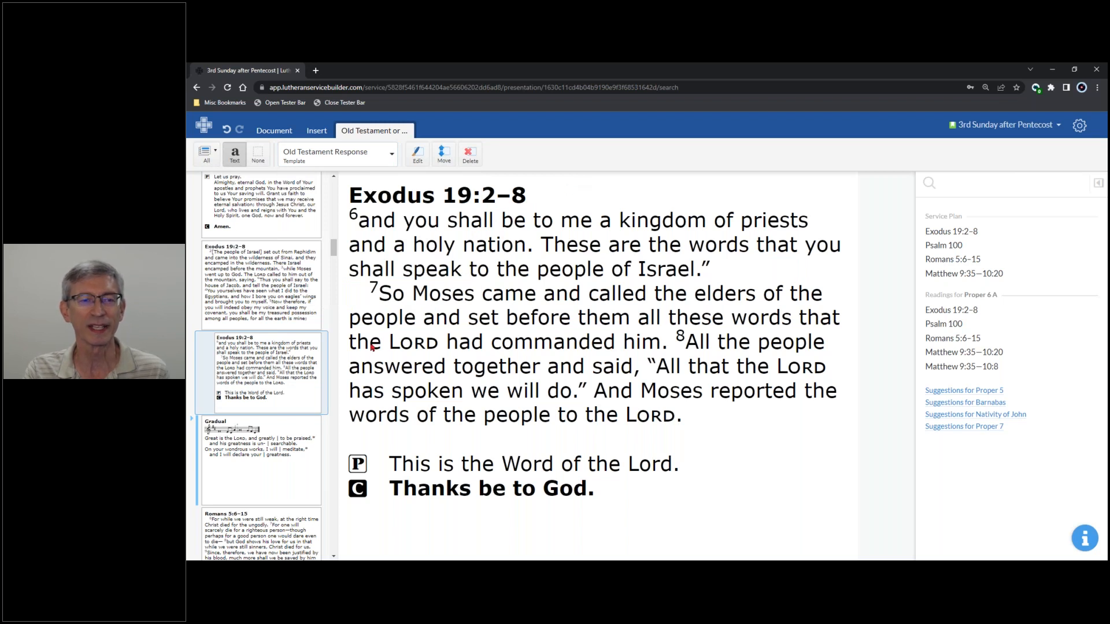
Set the Gradual's psalm tone to None and check its alternative options, keeping the Gradual selected.
scroll(297, 417, down, 3)
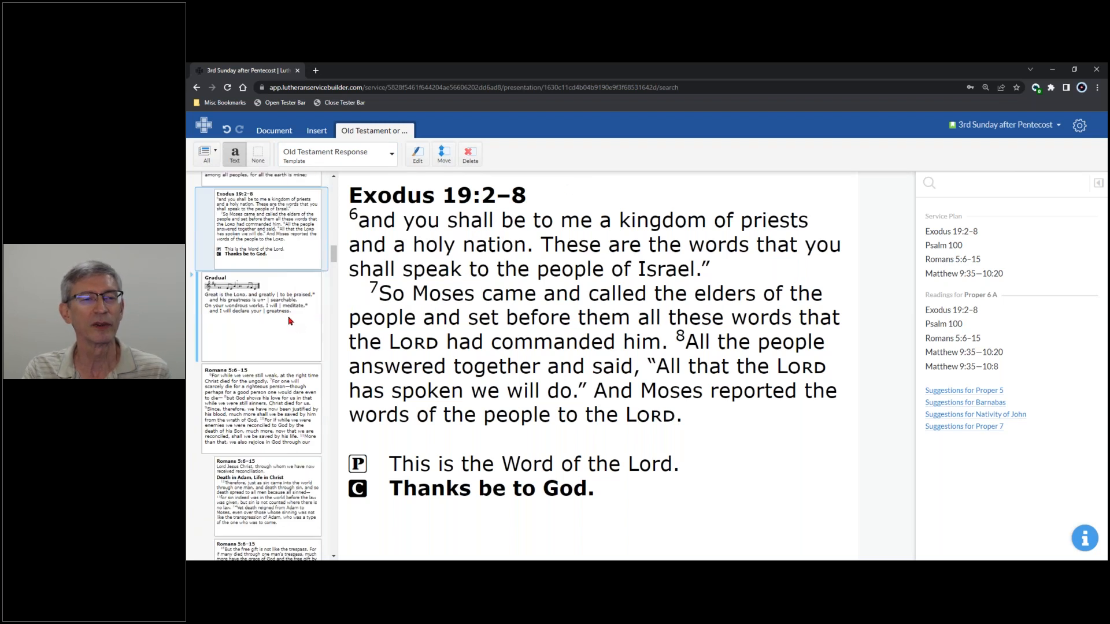
click(286, 317)
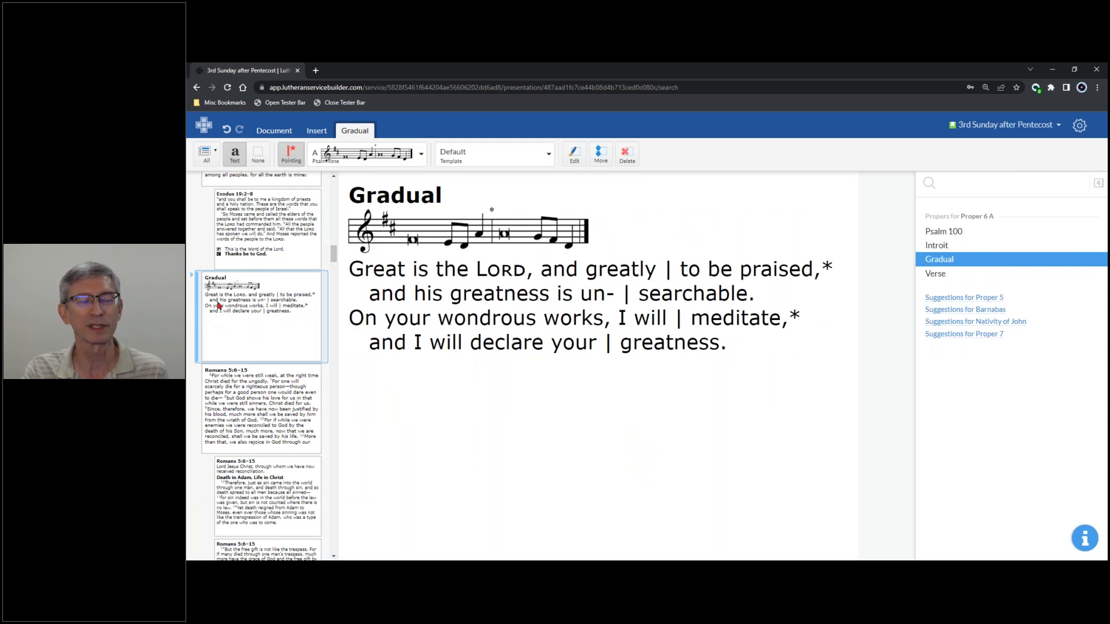
click(369, 164)
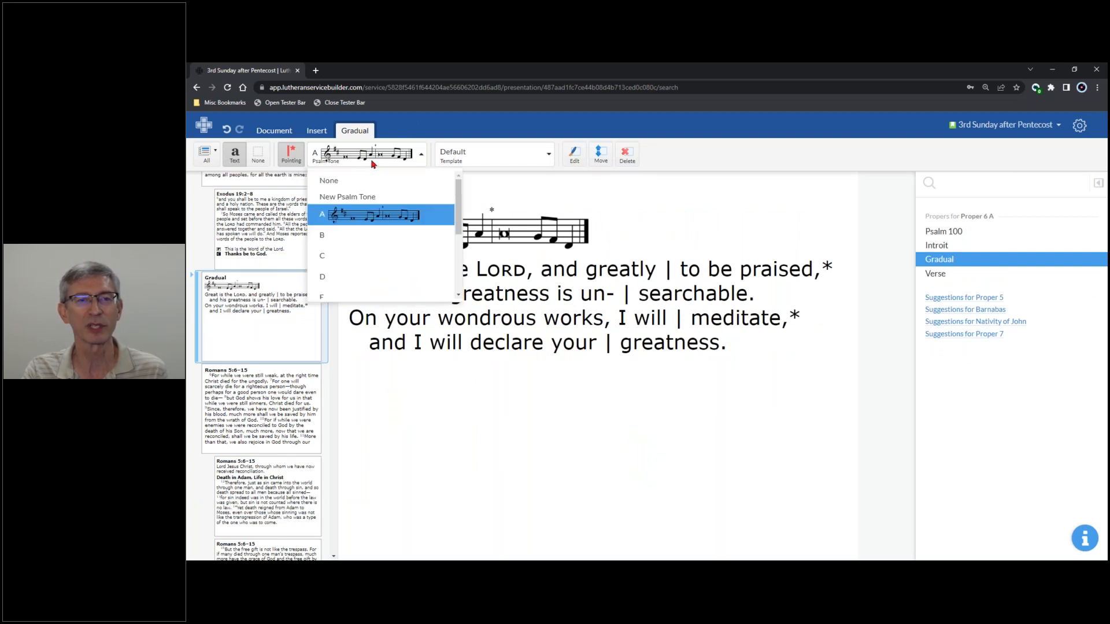
click(371, 179)
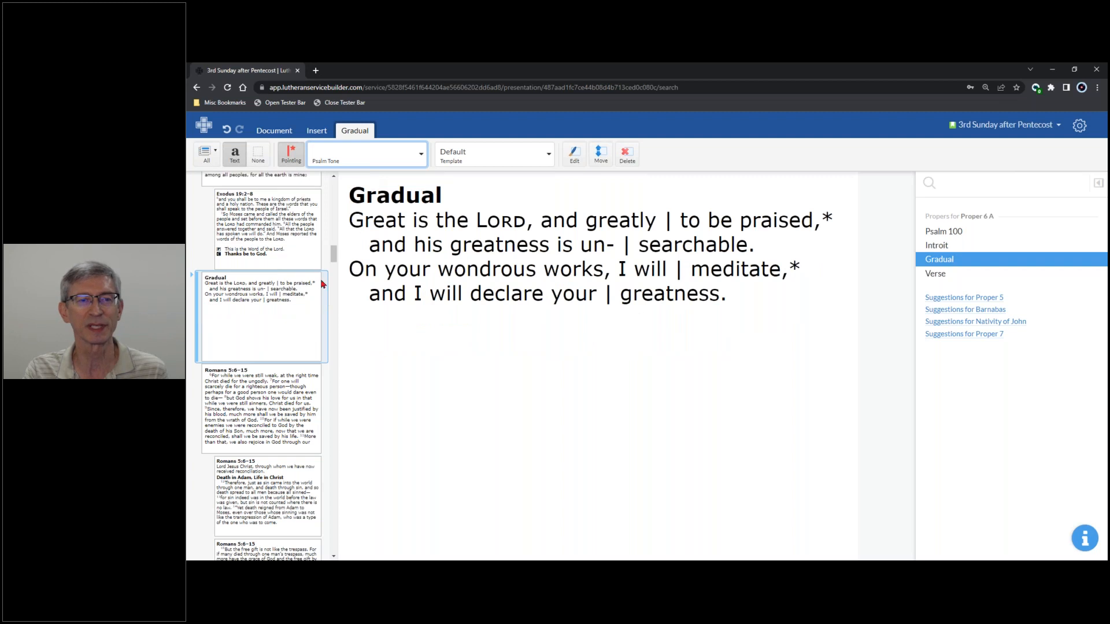
click(197, 317)
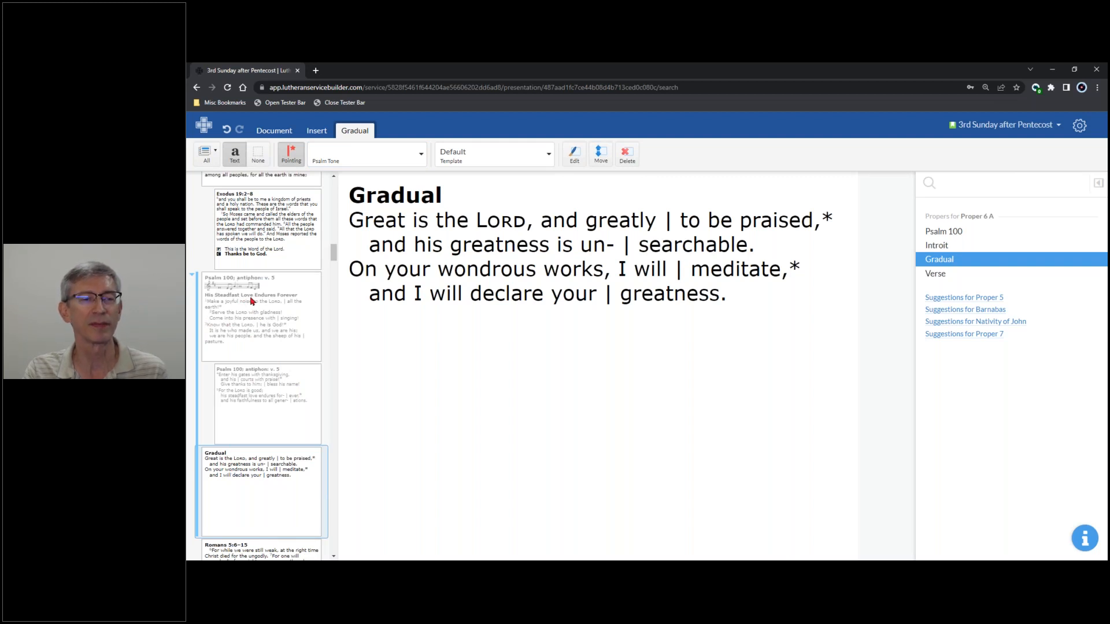
click(198, 333)
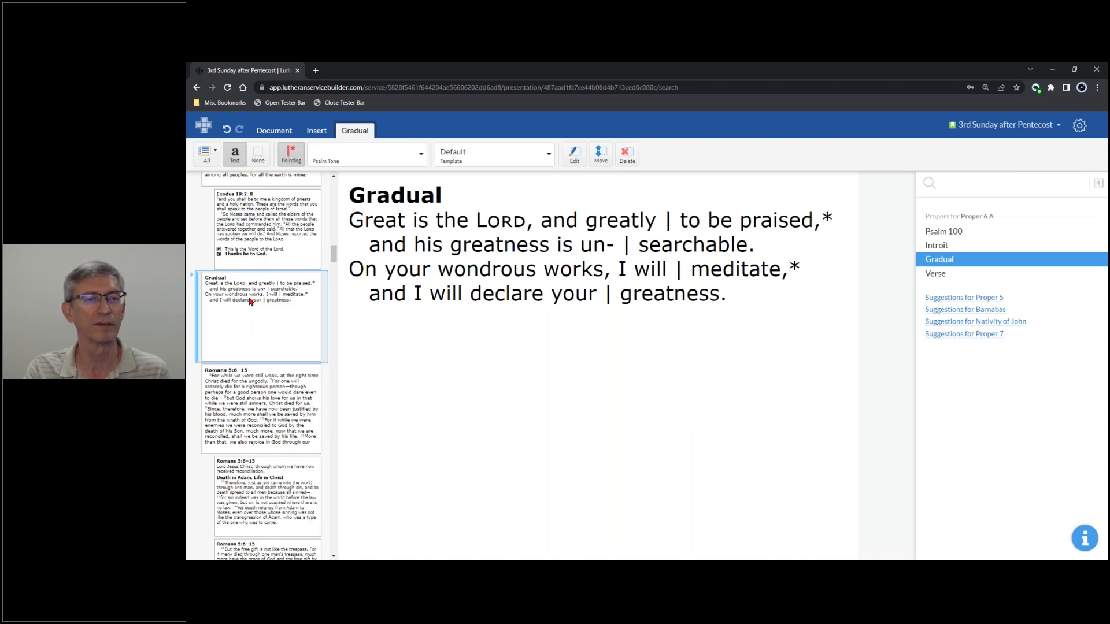
Apply the with Introduction — Epistle template to the Romans 5:6–15 reading and view its remaining slides.
scroll(249, 301, down, 3)
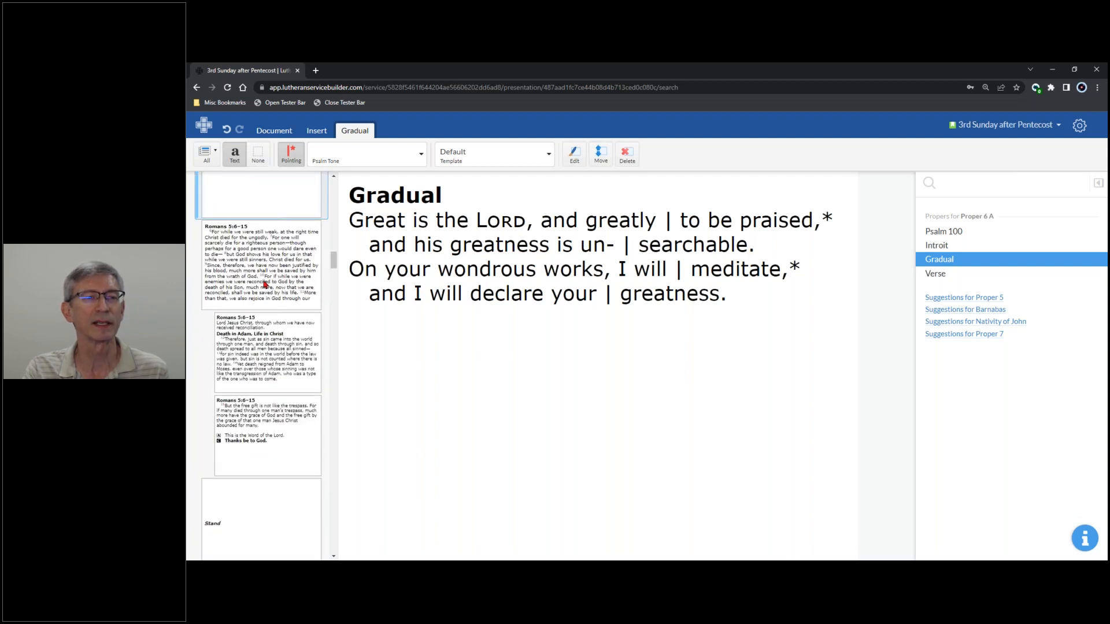
click(265, 284)
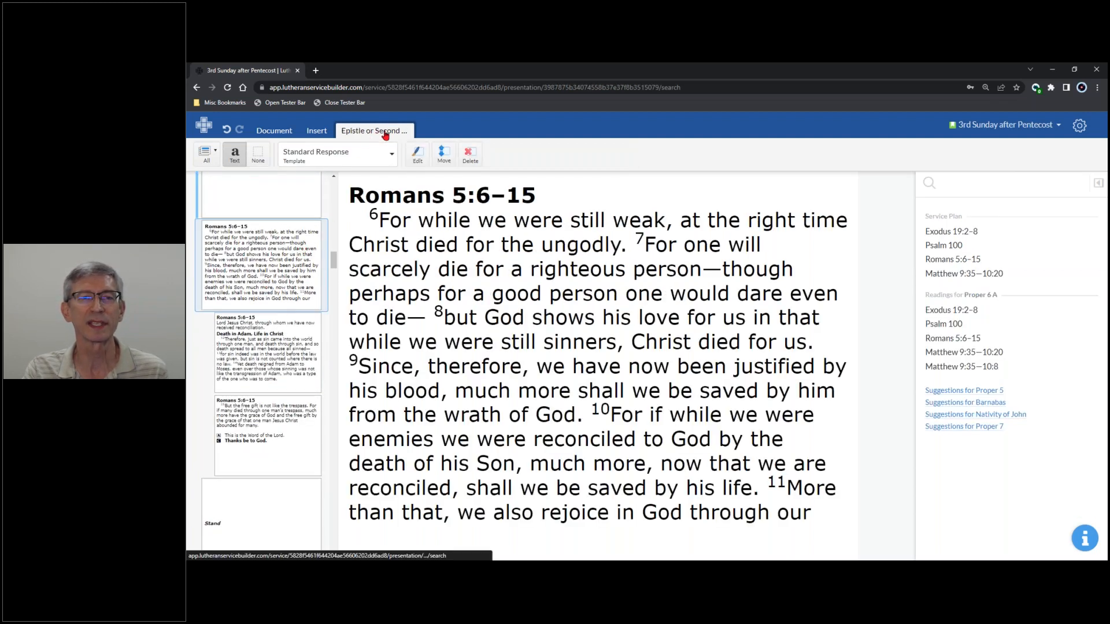
click(349, 162)
scroll(392, 236, down, 4)
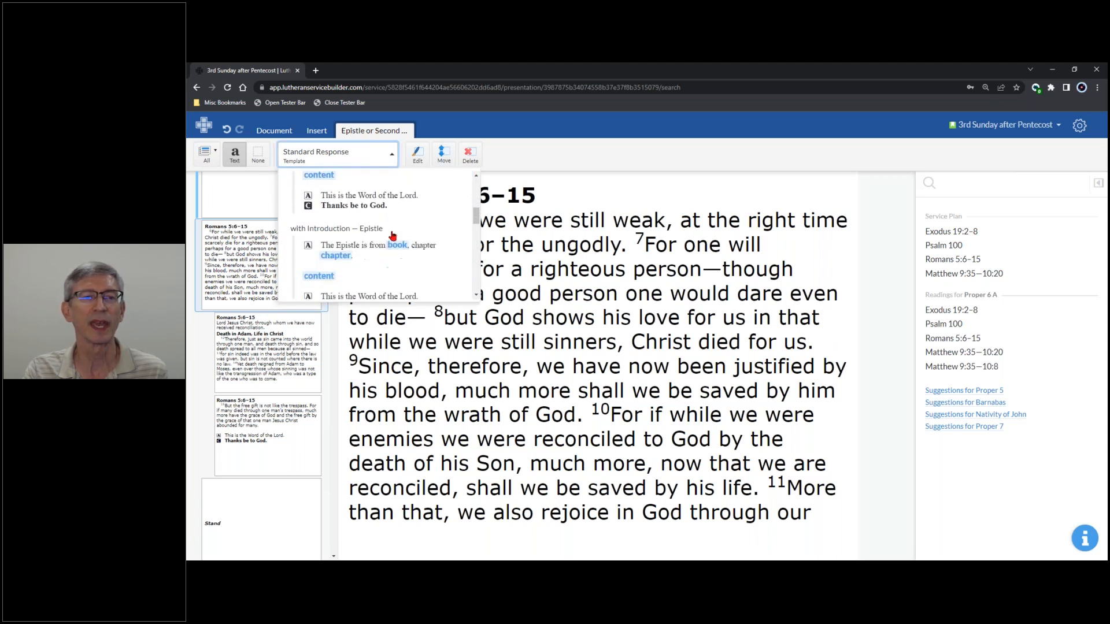
scroll(395, 237, down, 4)
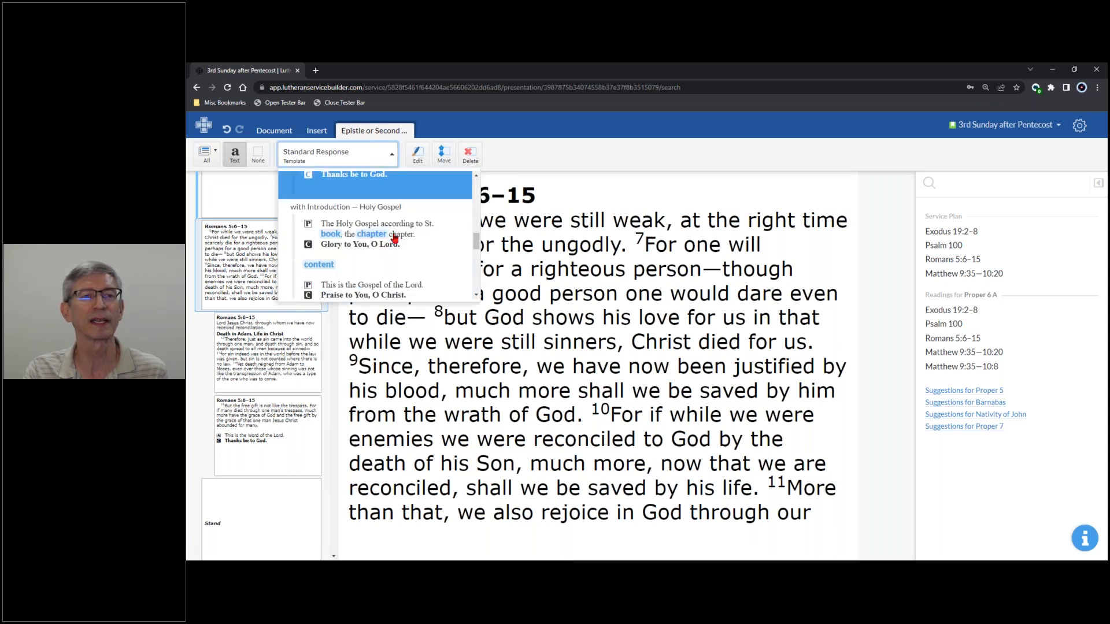
scroll(400, 243, down, 3)
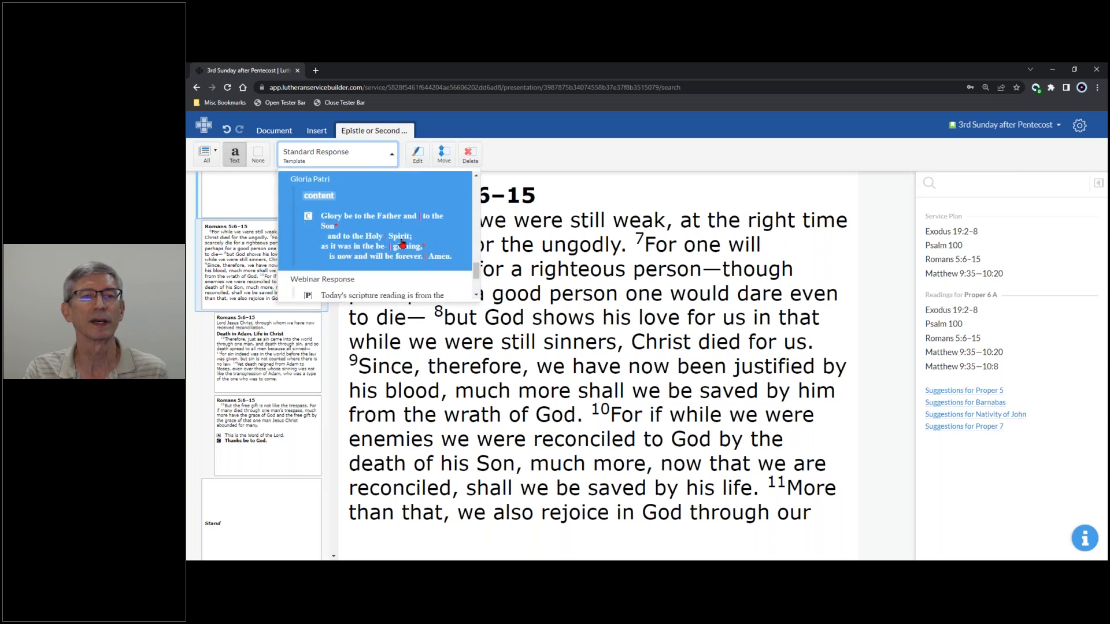
scroll(403, 244, up, 6)
scroll(405, 245, up, 5)
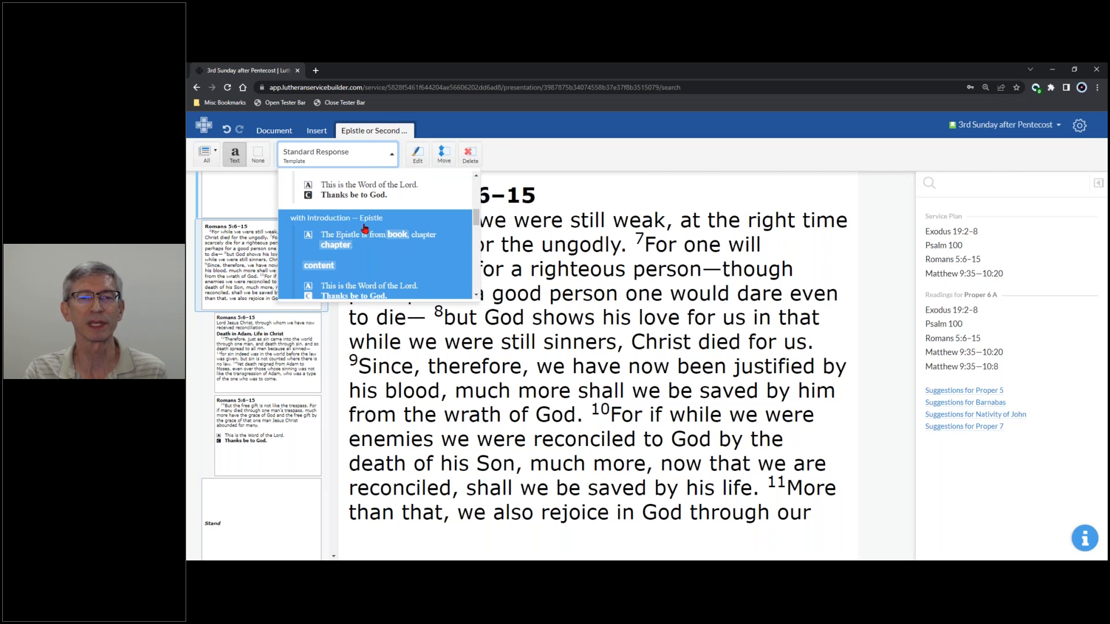
click(365, 229)
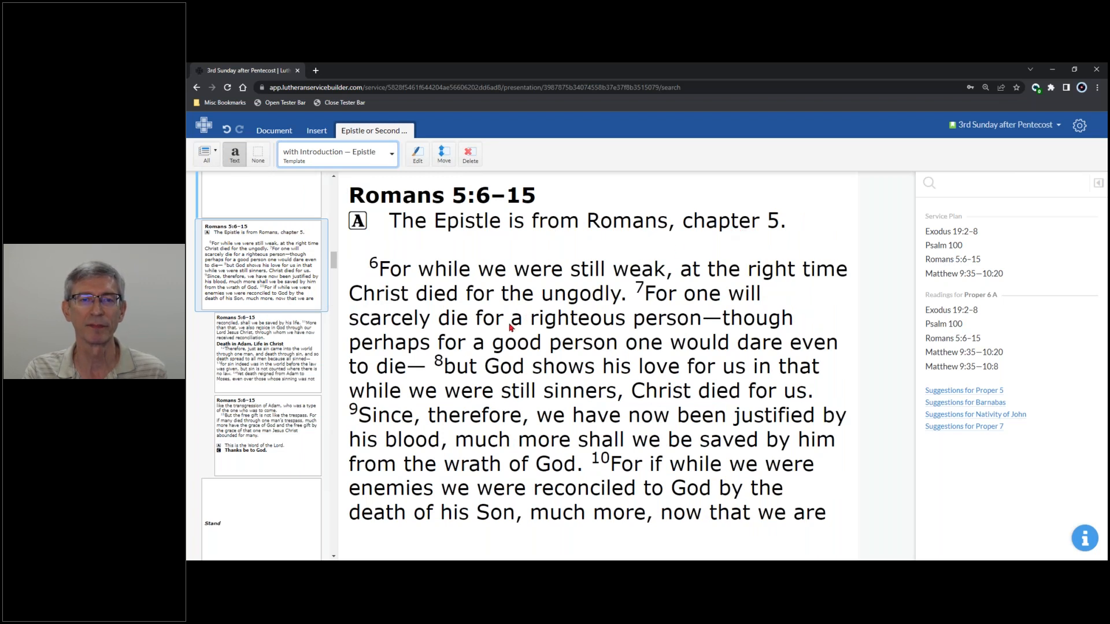
click(276, 352)
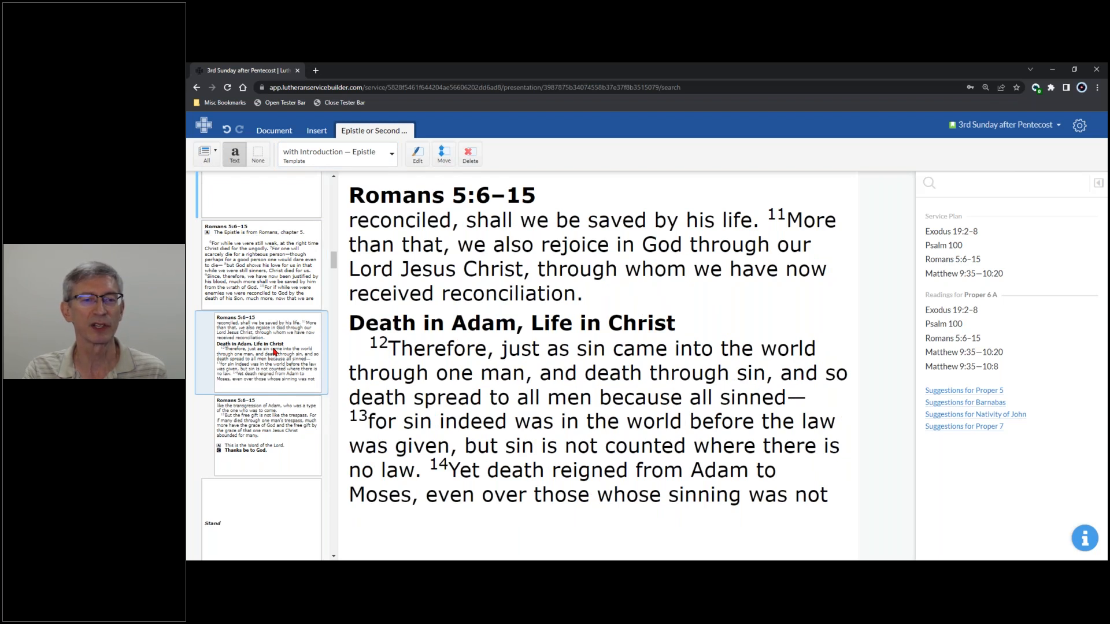
click(282, 433)
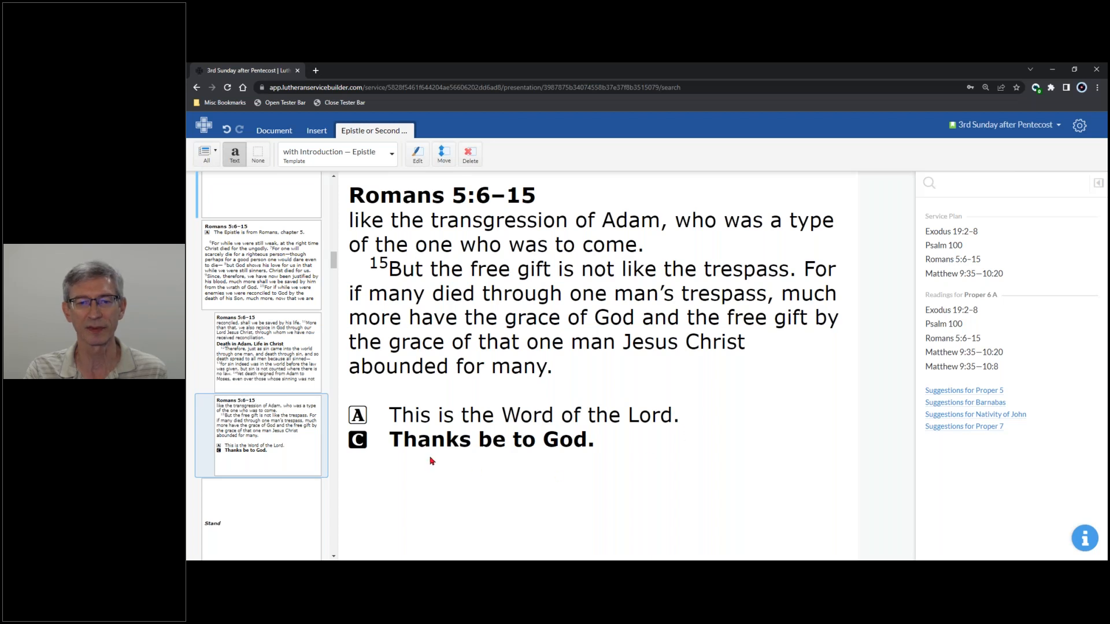
Delete the Stand rubric slide before the Alleluia and expand the Alleluia's alternative options.
scroll(289, 301, down, 5)
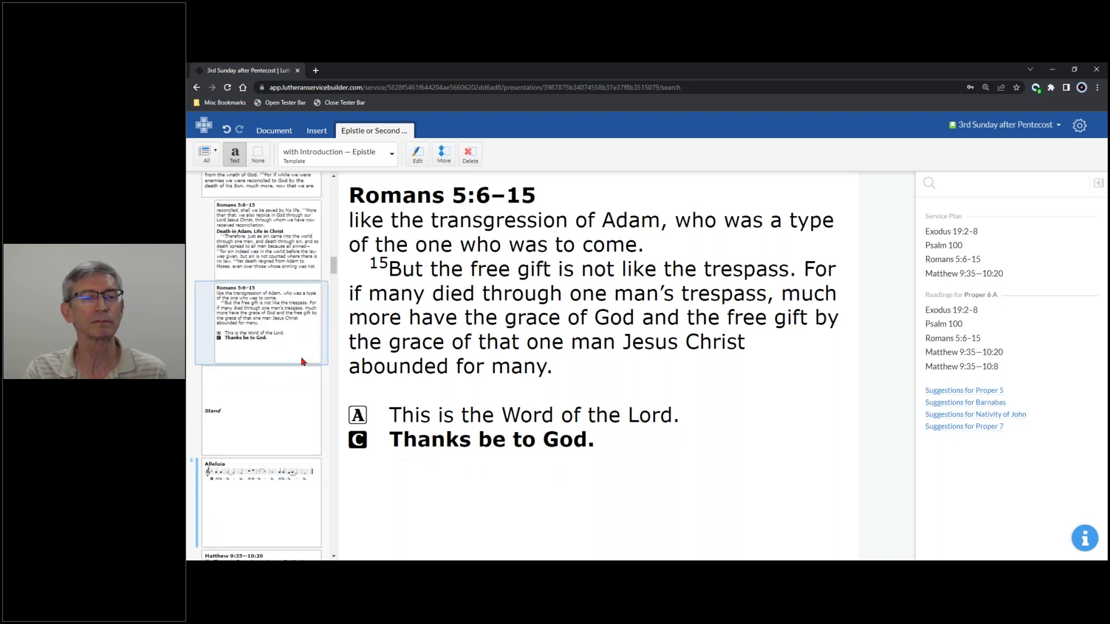
click(269, 249)
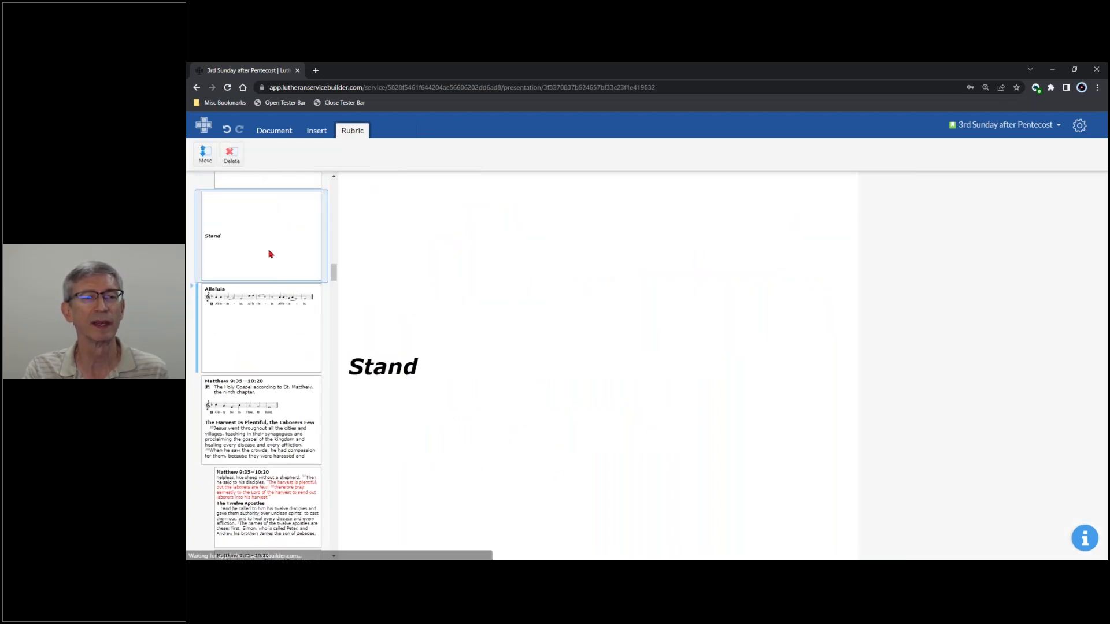
click(230, 156)
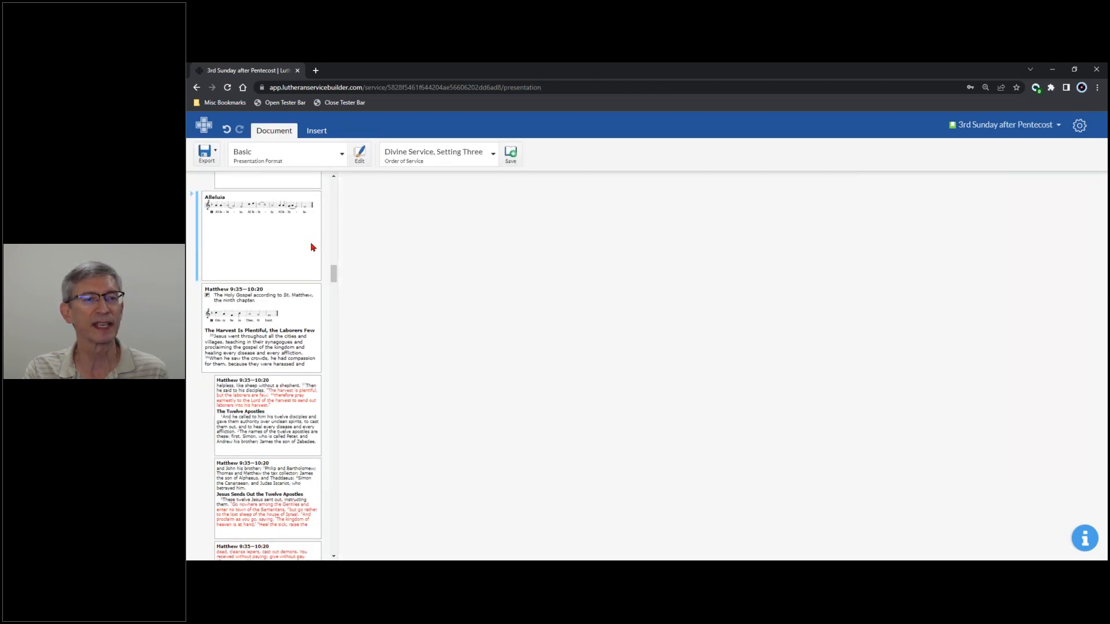
click(199, 238)
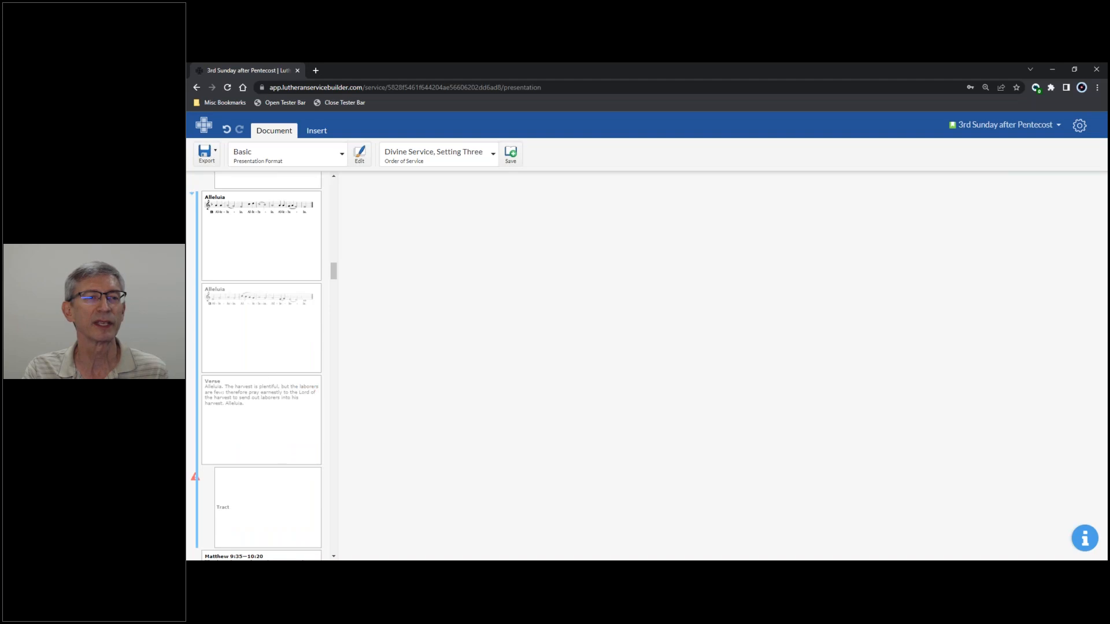
Choose the first Alleluia as the option used before the Matthew 9:35–10:20 reading.
click(230, 224)
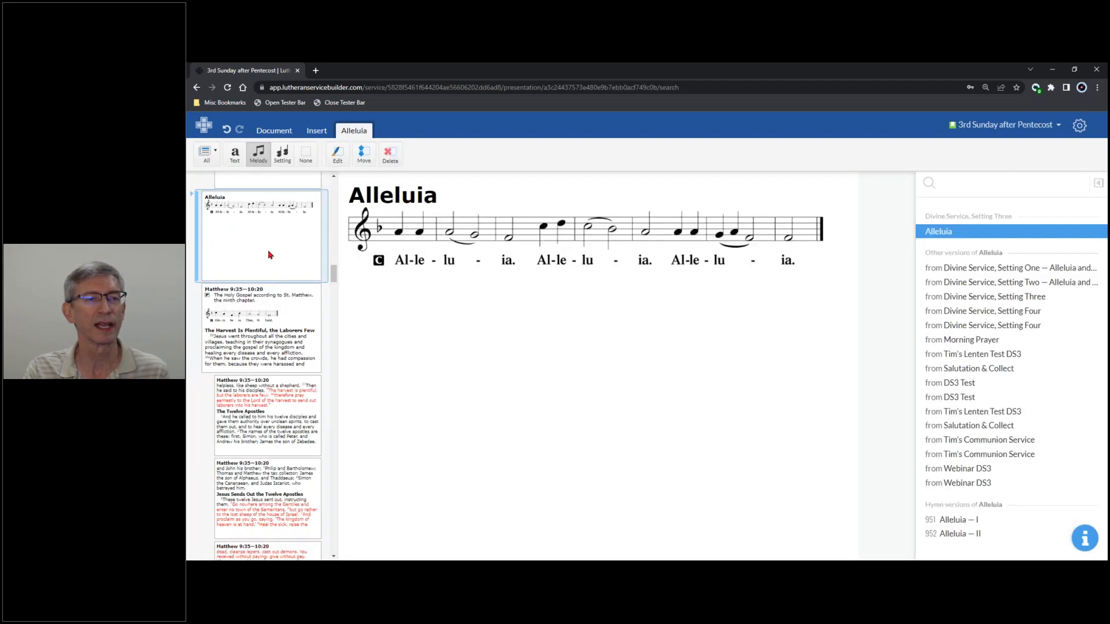
Review the Holy Gospel slides for Matthew 9:35–10:20, from the opening response through the closing response.
click(274, 325)
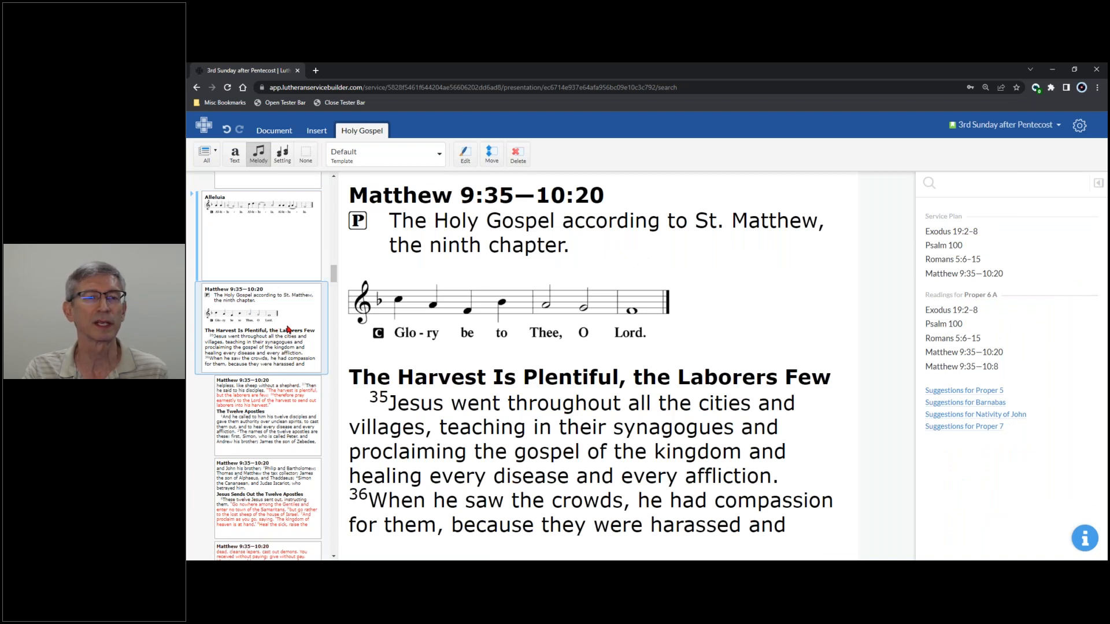
scroll(286, 315, down, 2)
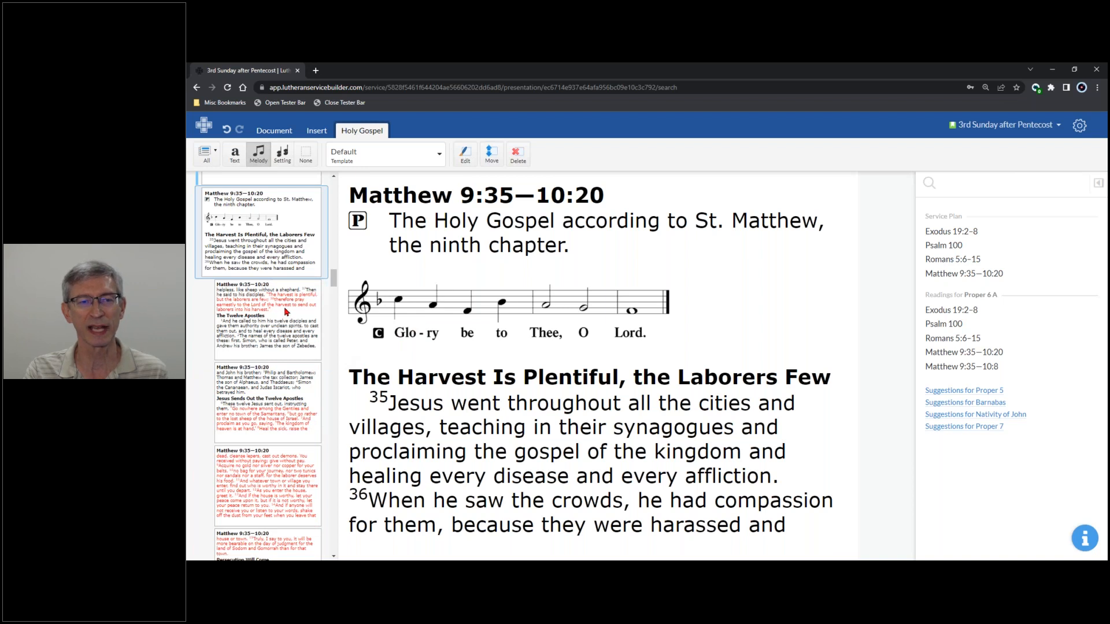
click(286, 311)
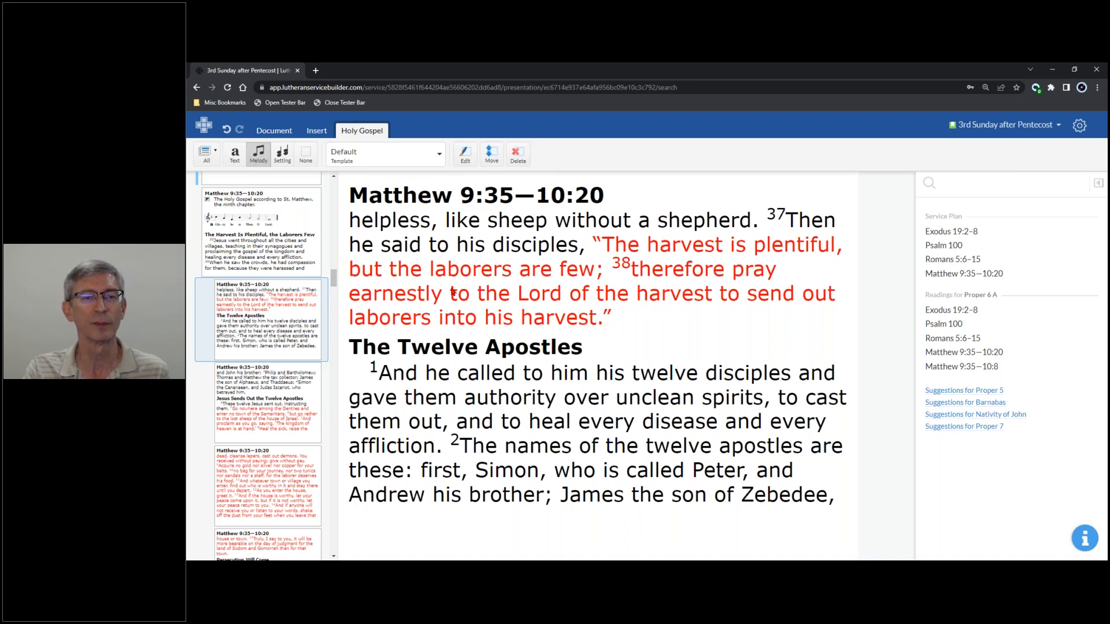
scroll(270, 354, down, 3)
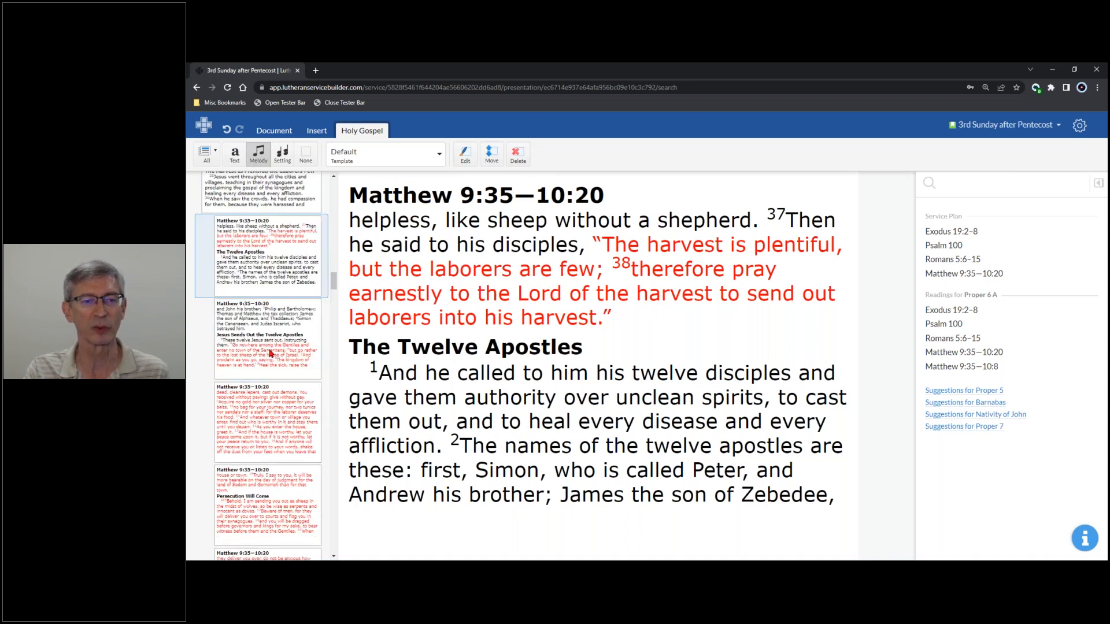
click(277, 332)
click(276, 387)
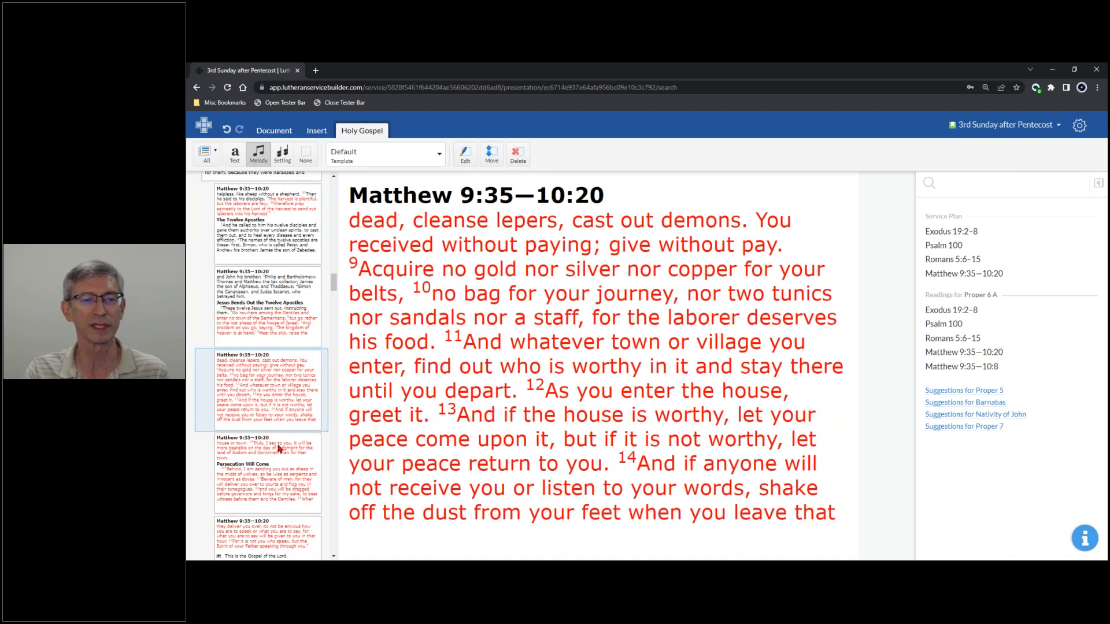
click(281, 459)
scroll(284, 451, down, 2)
scroll(287, 444, down, 1)
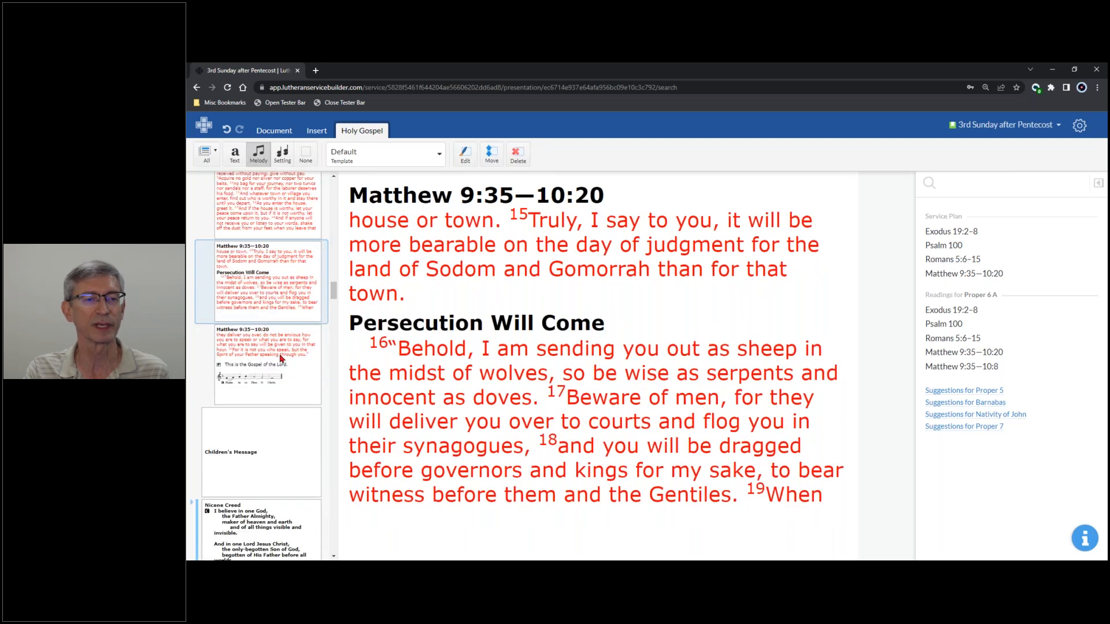
click(281, 357)
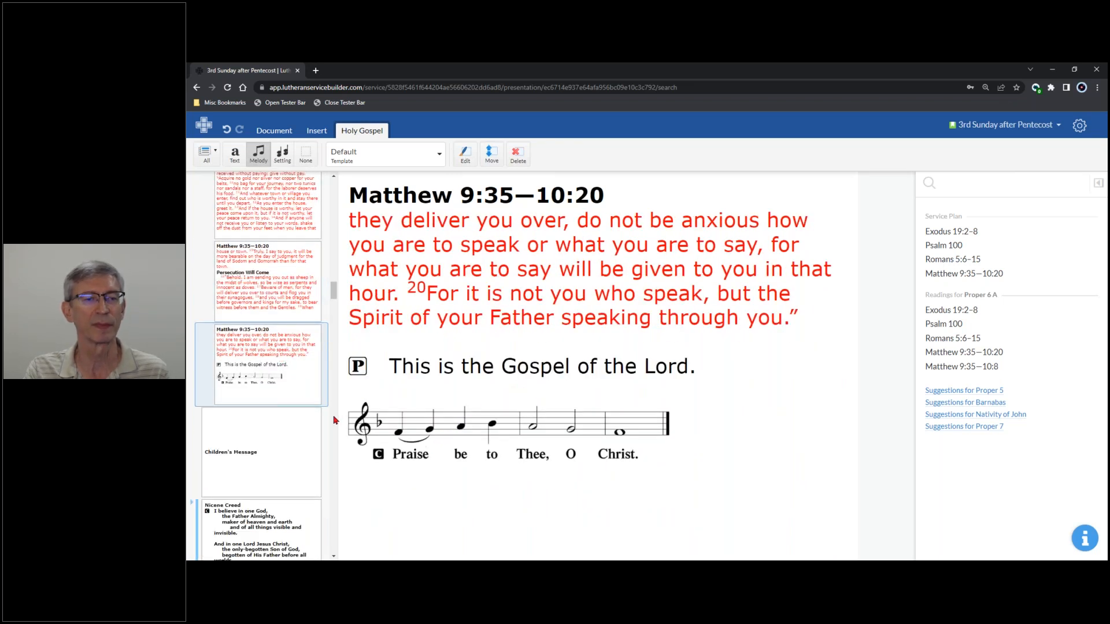
Delete the Children's Message slide between the Gospel reading and the Nicene Creed.
scroll(333, 395, down, 1)
scroll(334, 301, down, 2)
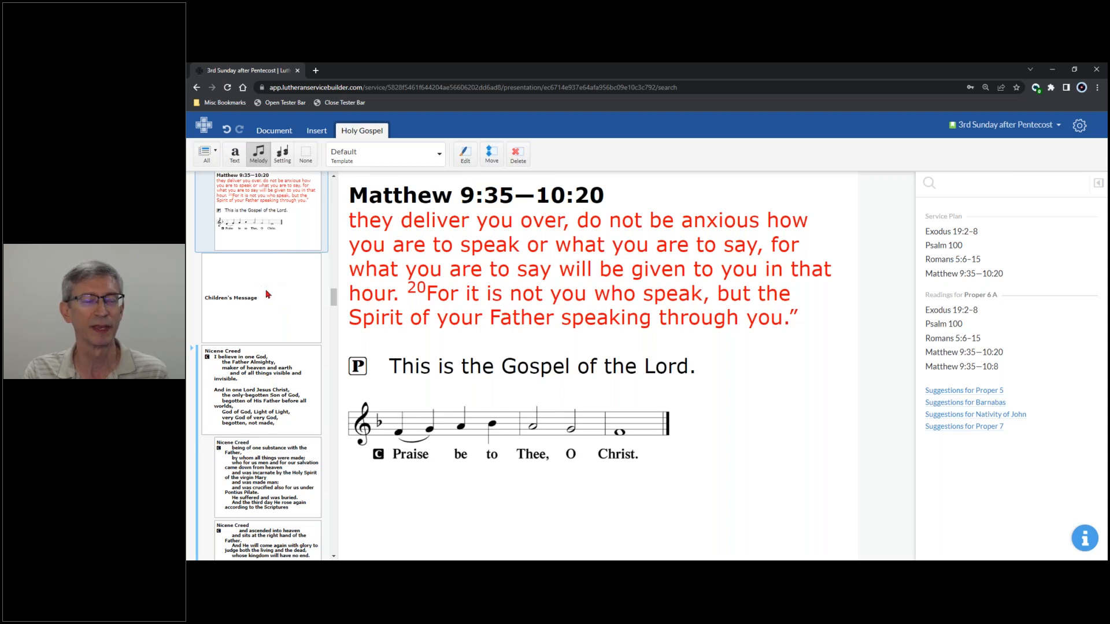
click(273, 295)
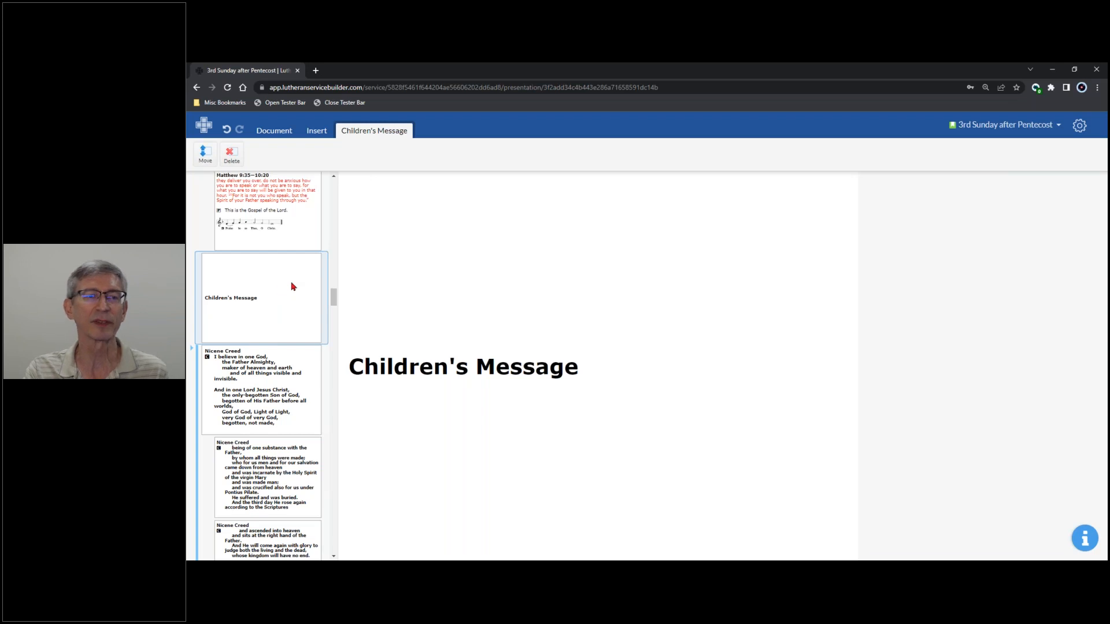
click(231, 155)
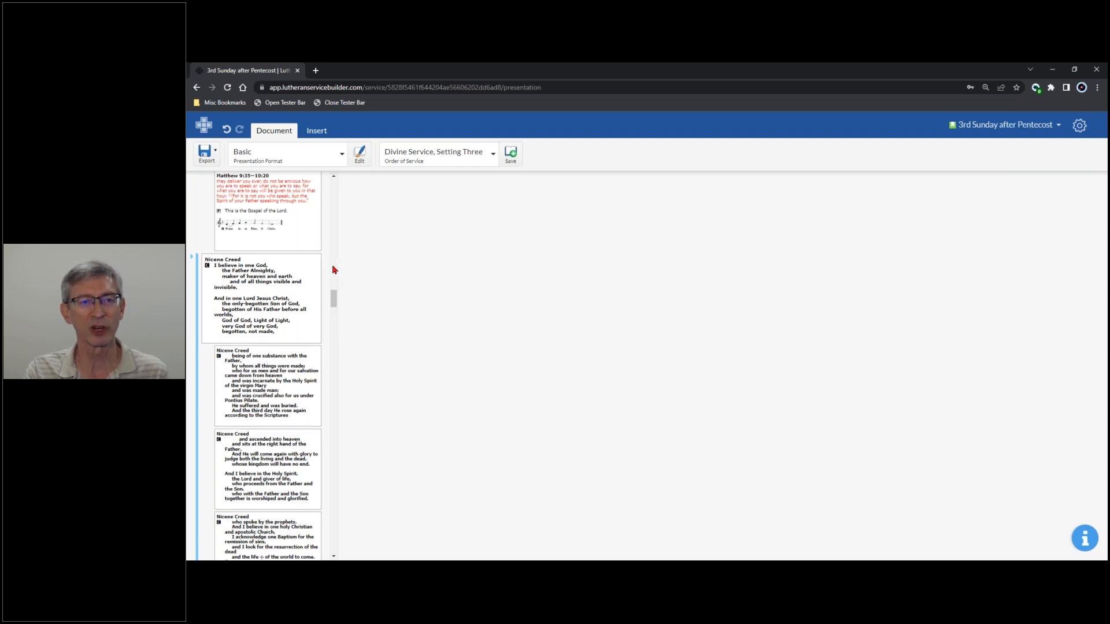
Insert a heading slide between the Gospel reading and the Nicene Creed and set its text to Children's Message.
scroll(335, 269, up, 1)
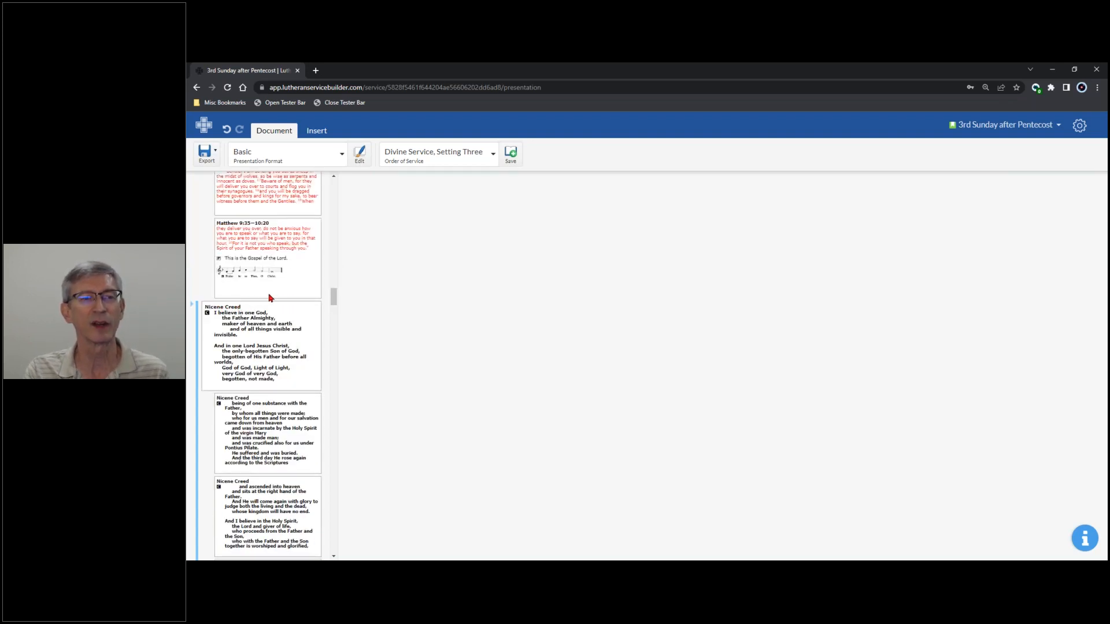
click(320, 133)
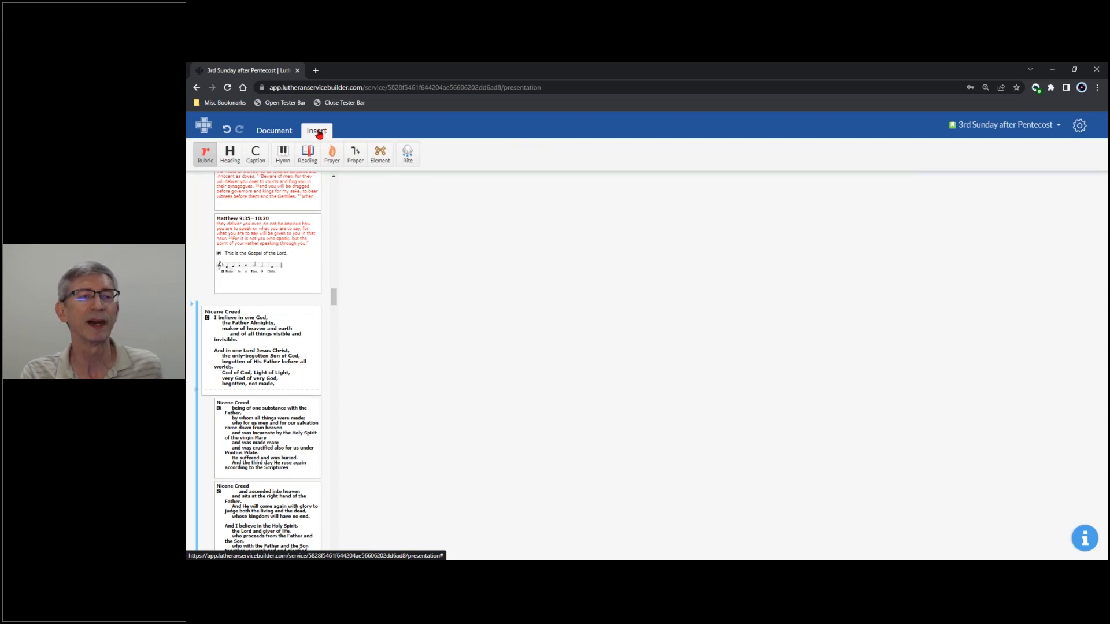
click(233, 156)
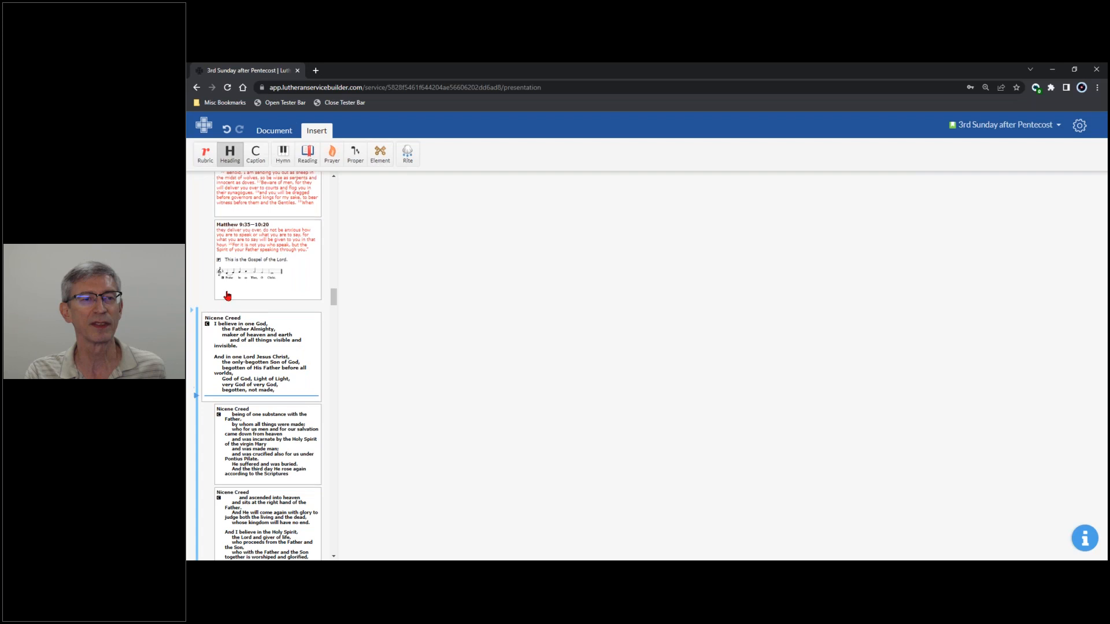
scroll(227, 298, up, 3)
scroll(210, 491, down, 5)
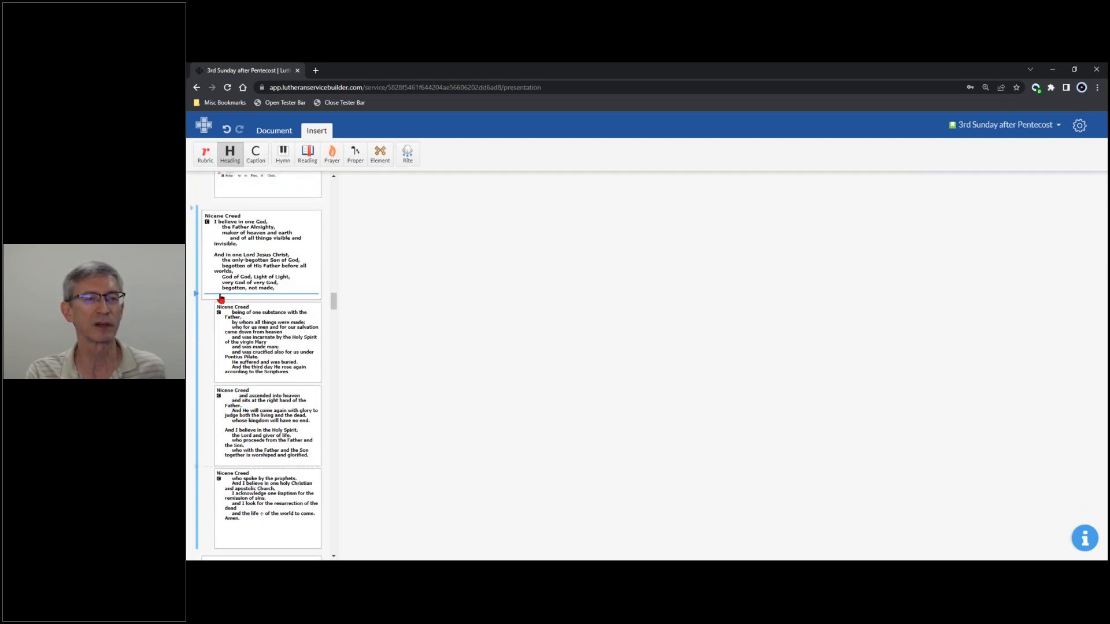
click(218, 296)
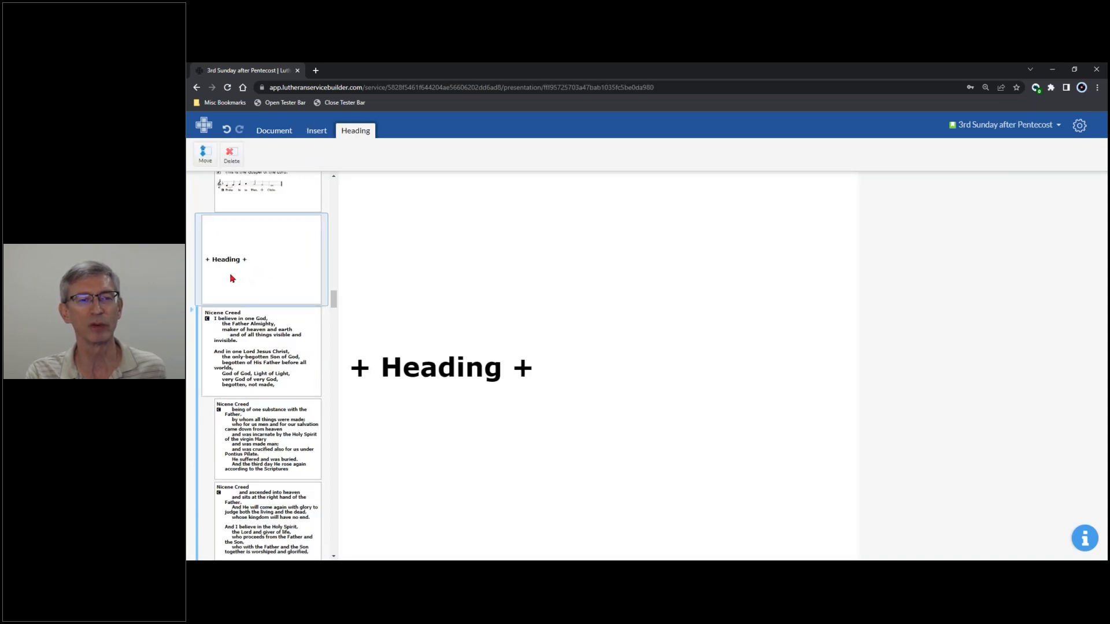
click(358, 372)
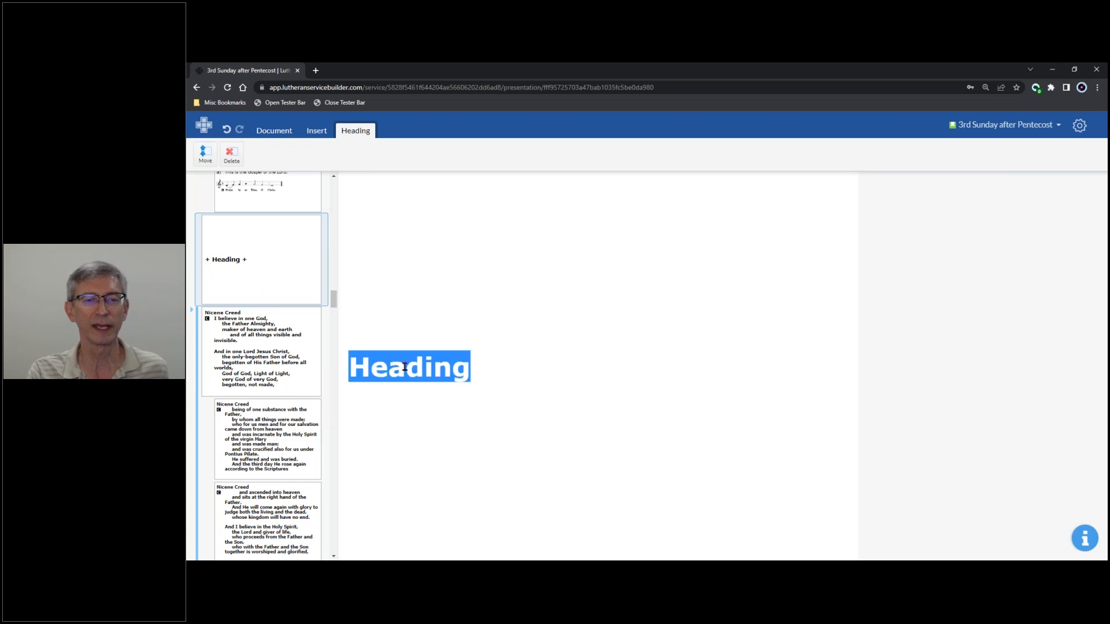
text(Chil)
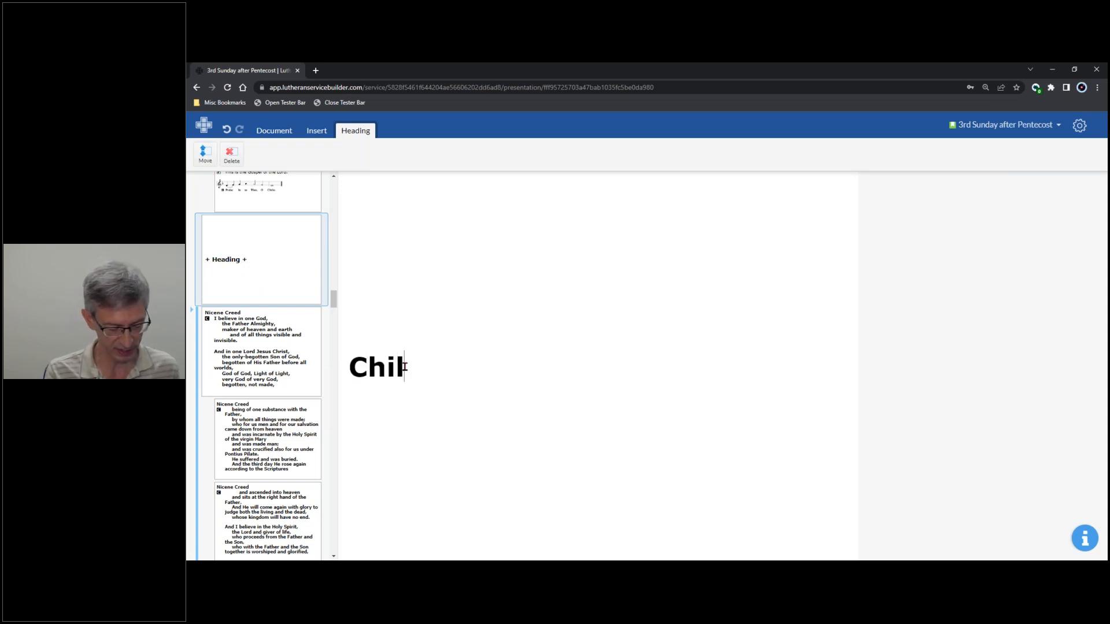
text(dren's Message)
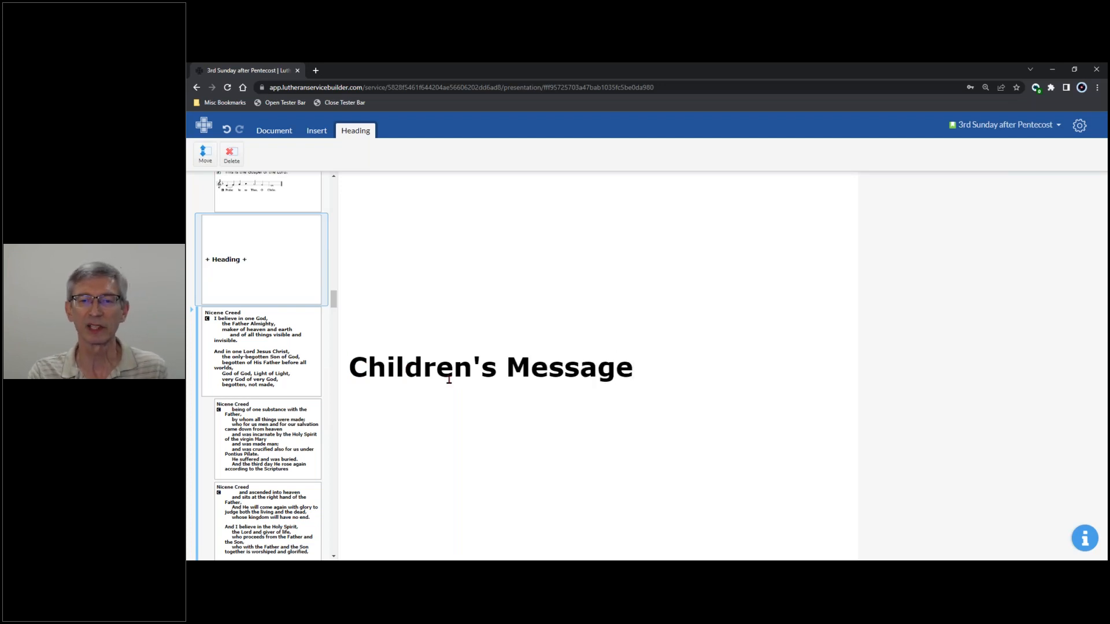
click(1054, 335)
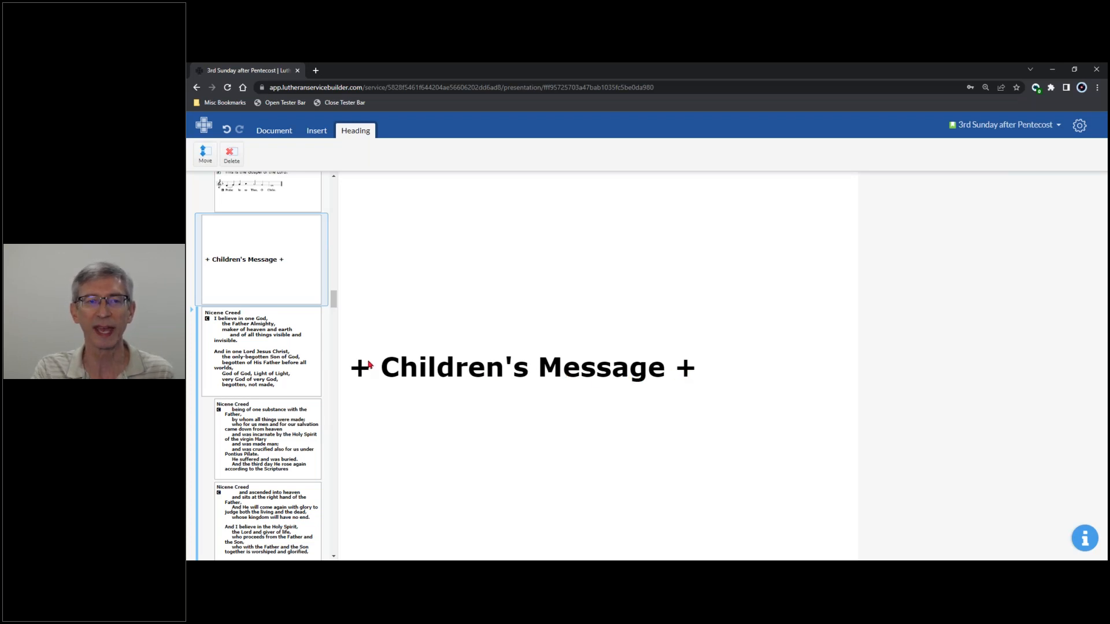
Insert a caption slide directly after the Gospel reading and set its text to Children's Message.
click(317, 132)
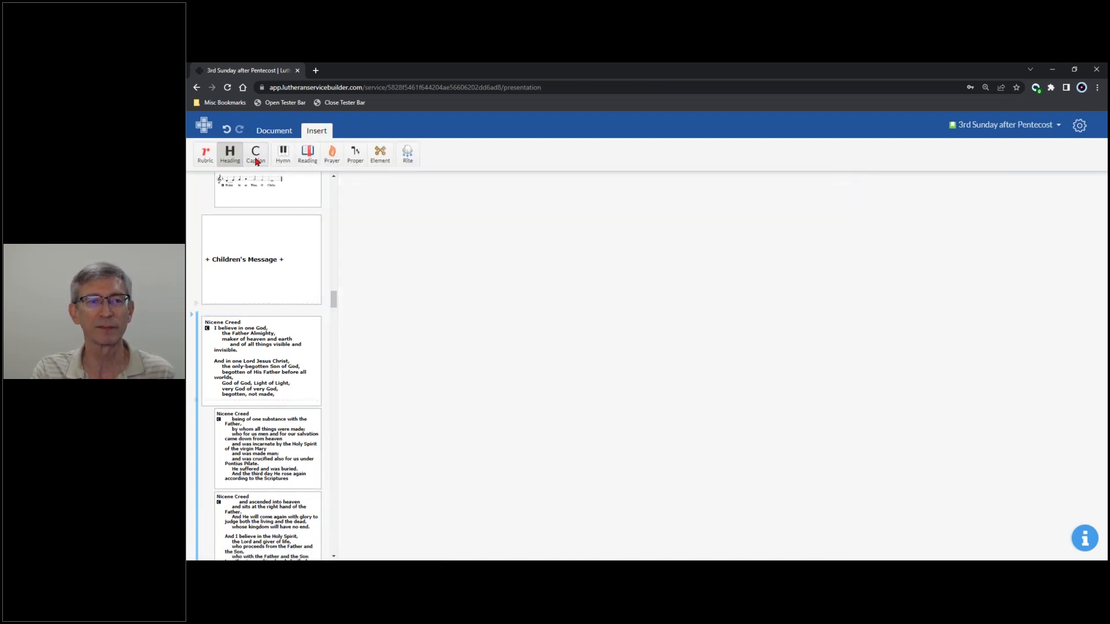
drag(257, 162, 268, 308)
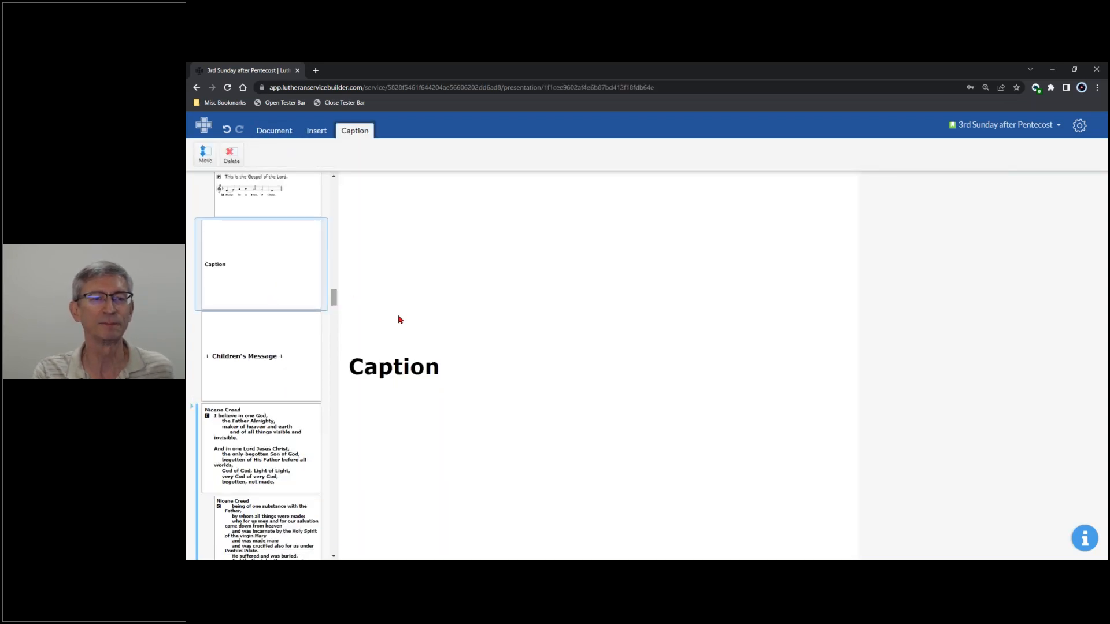
double_click(480, 364)
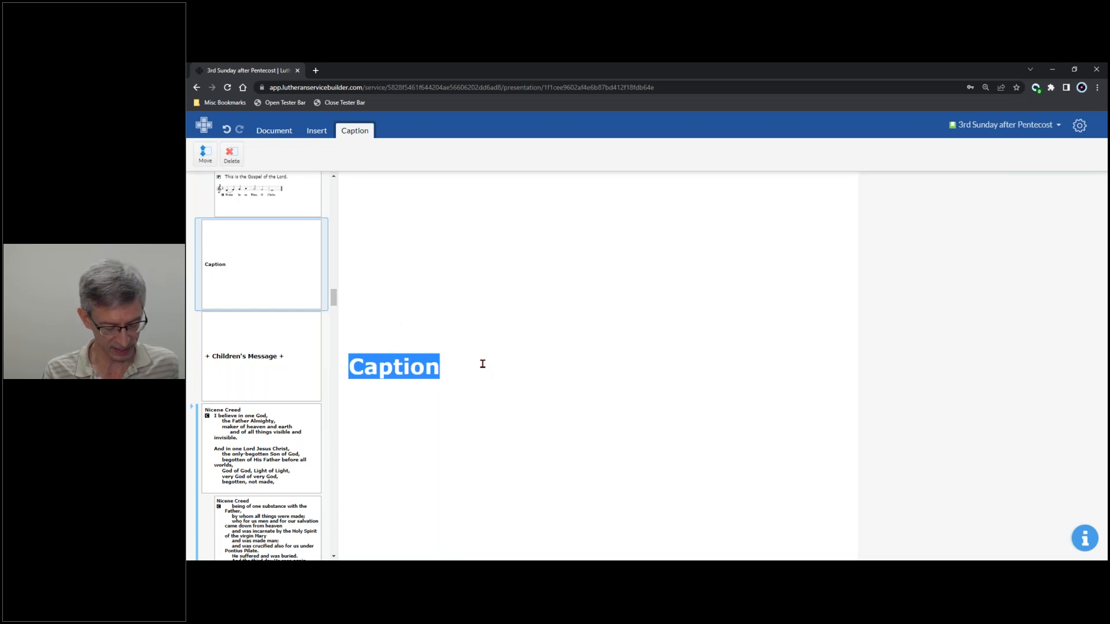
text(Children's Mess)
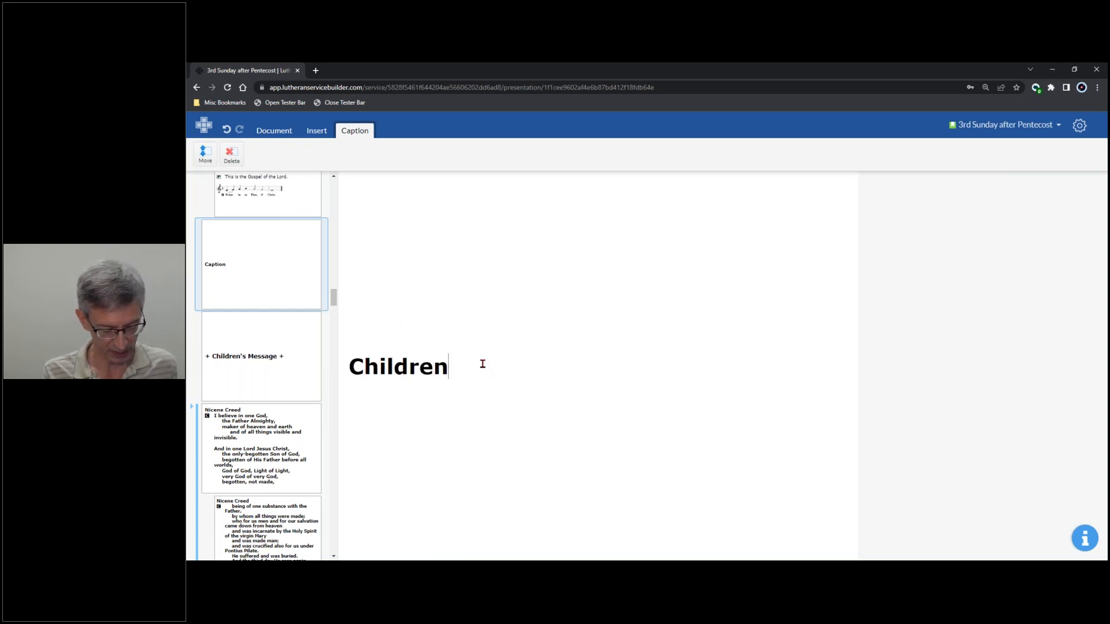
text(age)
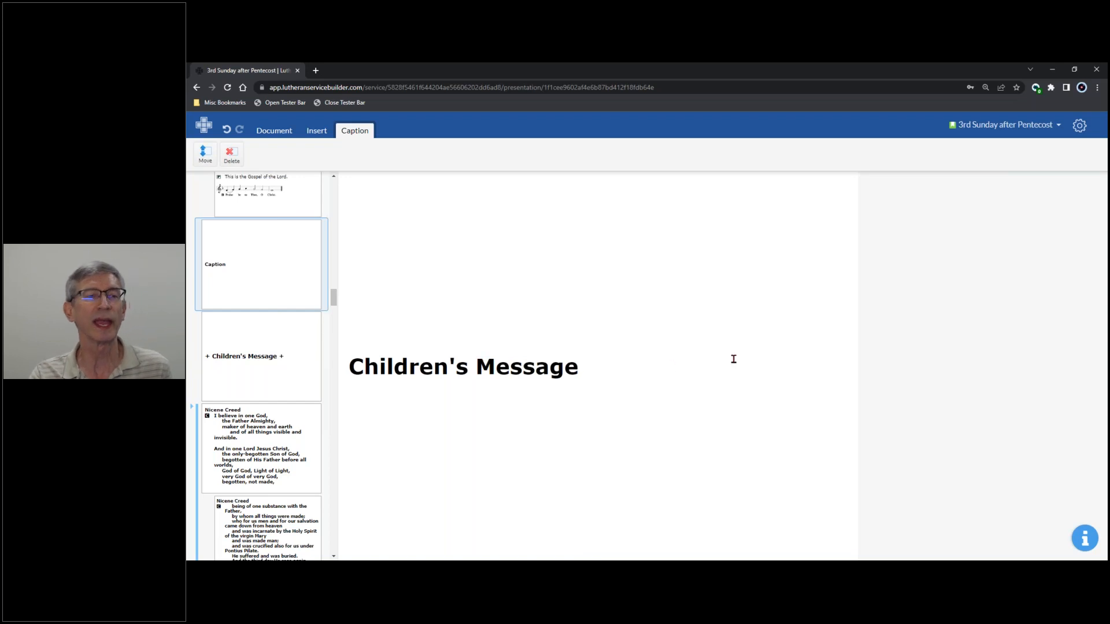
click(941, 347)
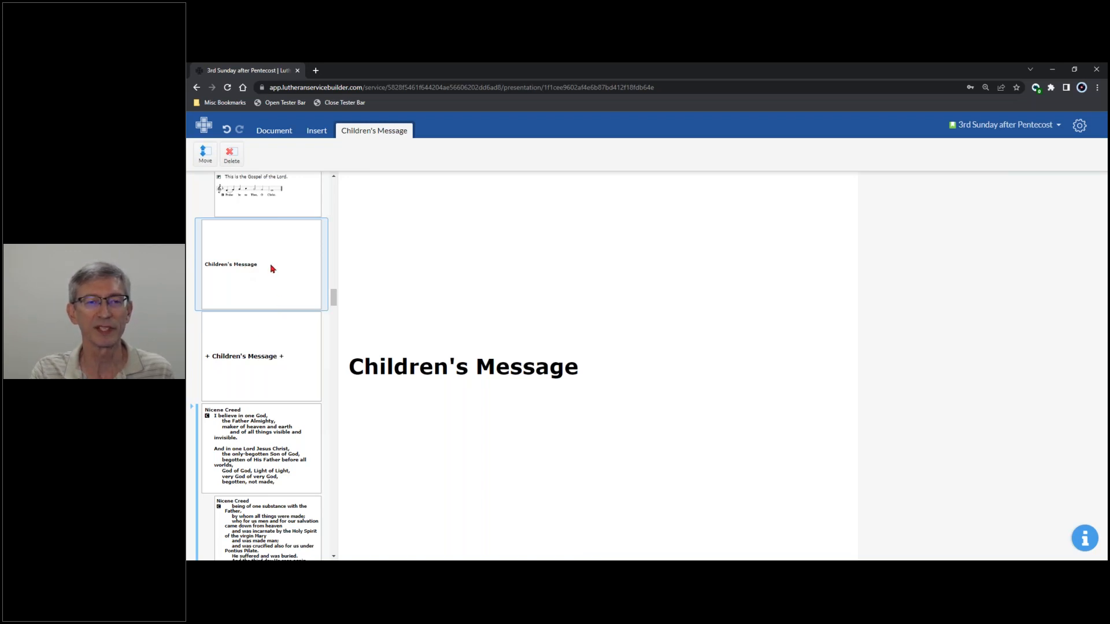
Delete the extra placeholder Caption slide and the Children's Message heading slide, keeping the Children's Message caption.
click(316, 131)
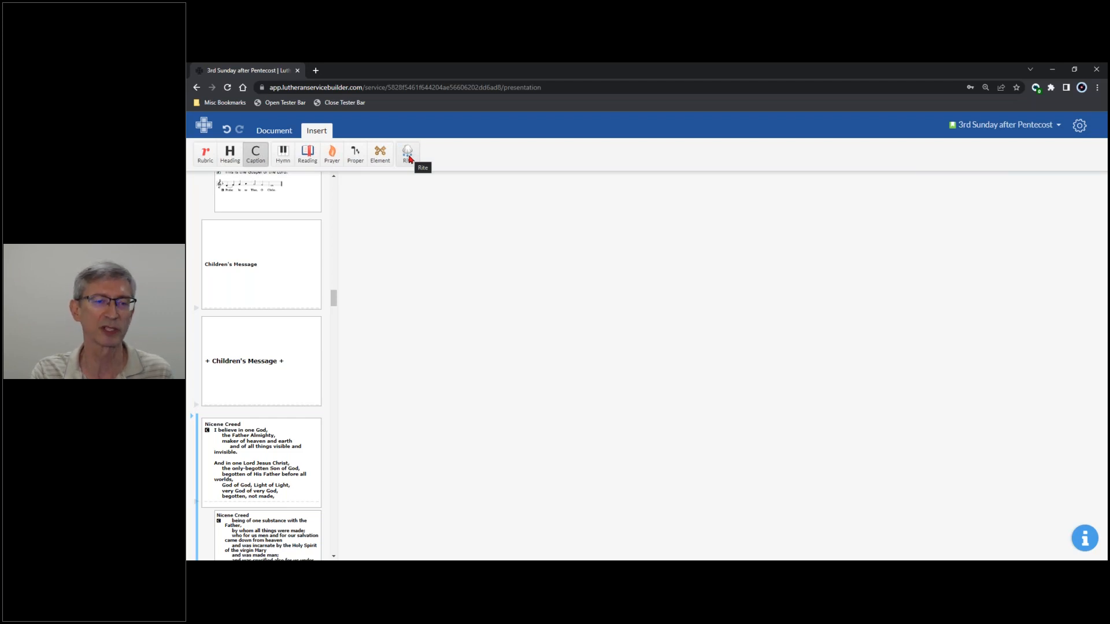
click(285, 281)
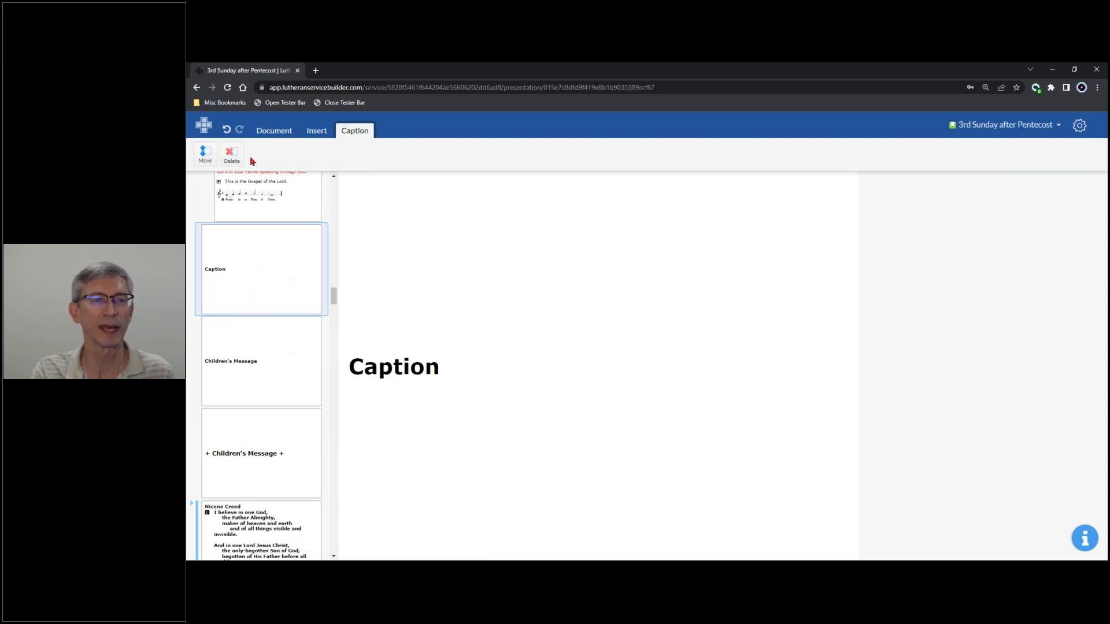
click(232, 155)
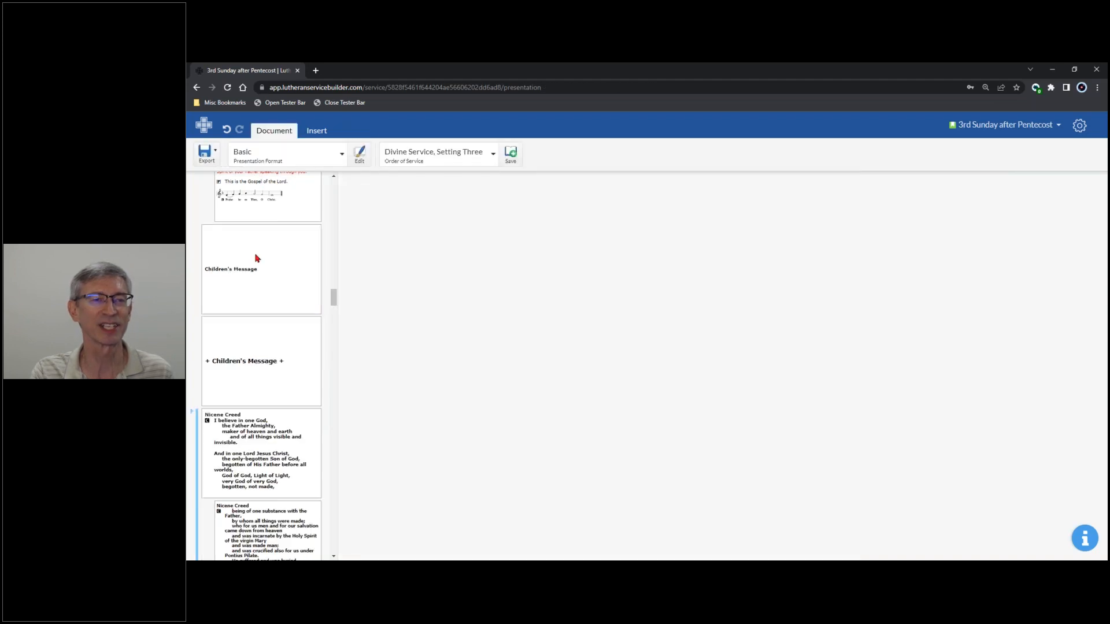
click(246, 368)
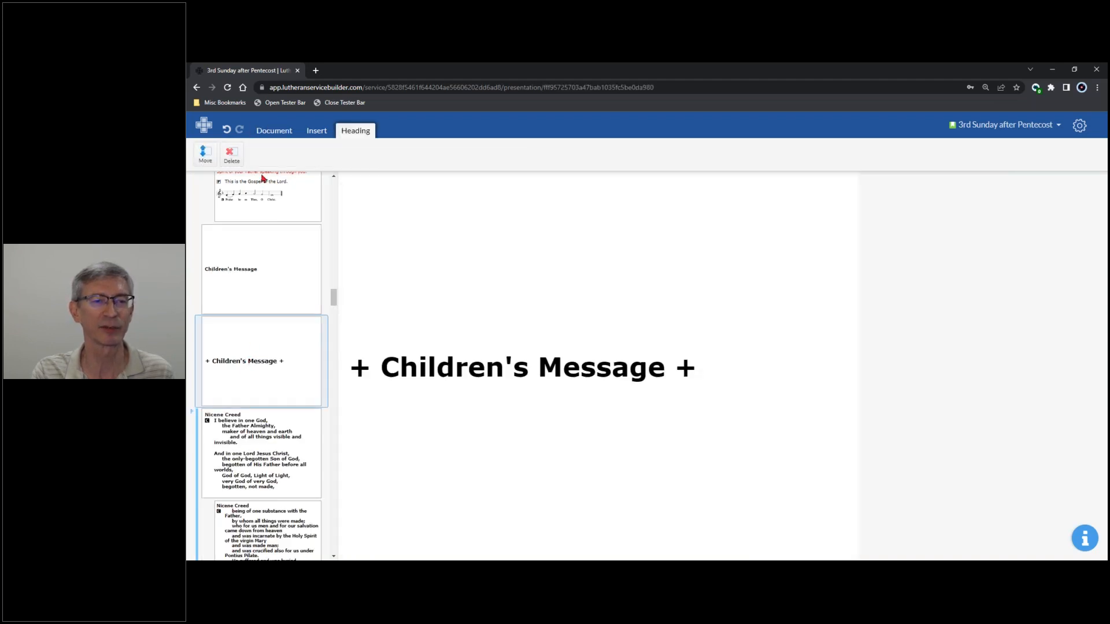
click(232, 154)
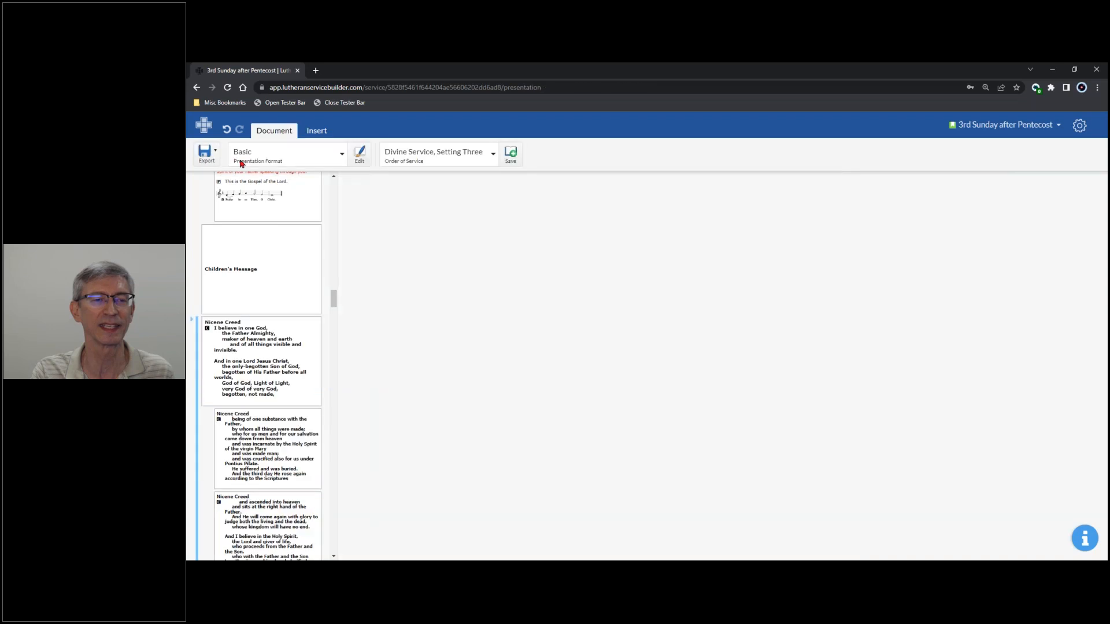
Look over the Nicene Creed slides and open the one beginning "being of one substance with the Father".
scroll(294, 276, down, 2)
scroll(309, 269, down, 1)
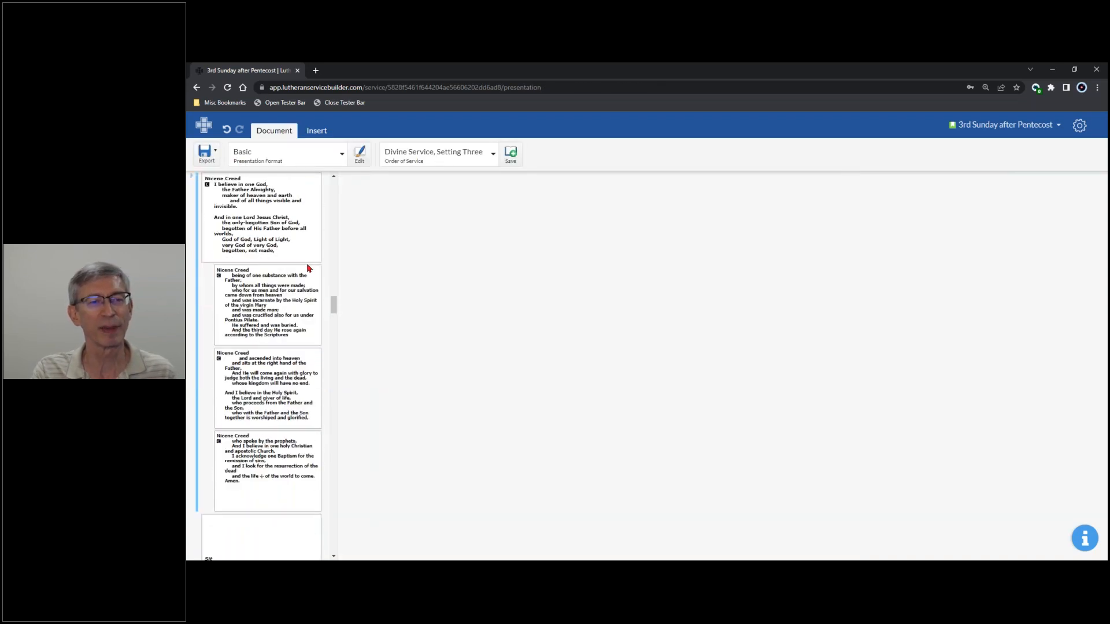
scroll(286, 236, up, 2)
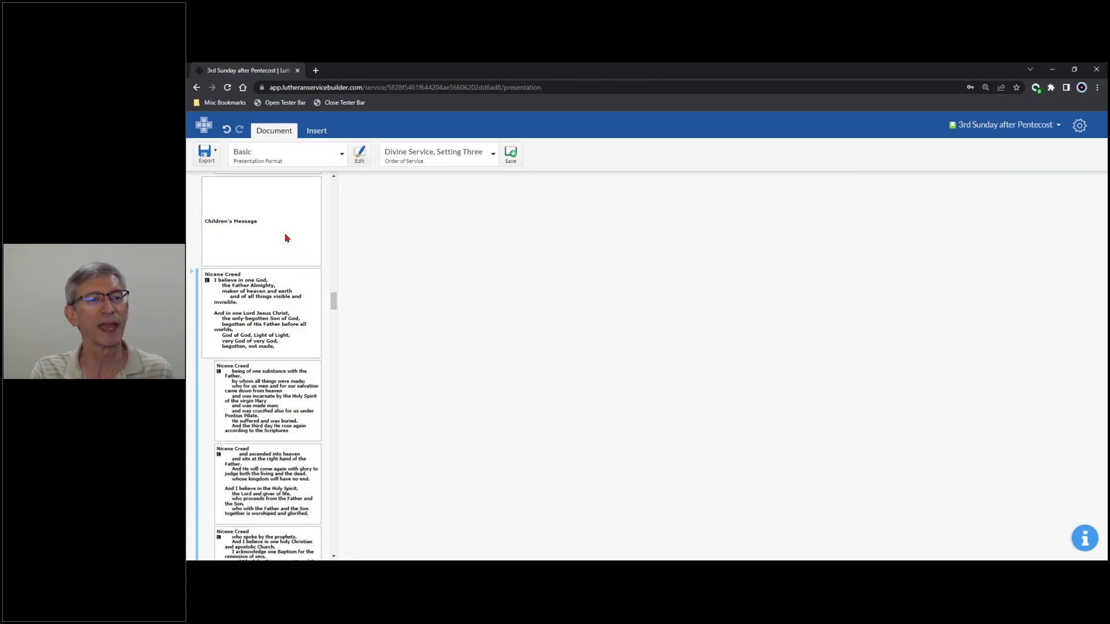
scroll(287, 239, down, 2)
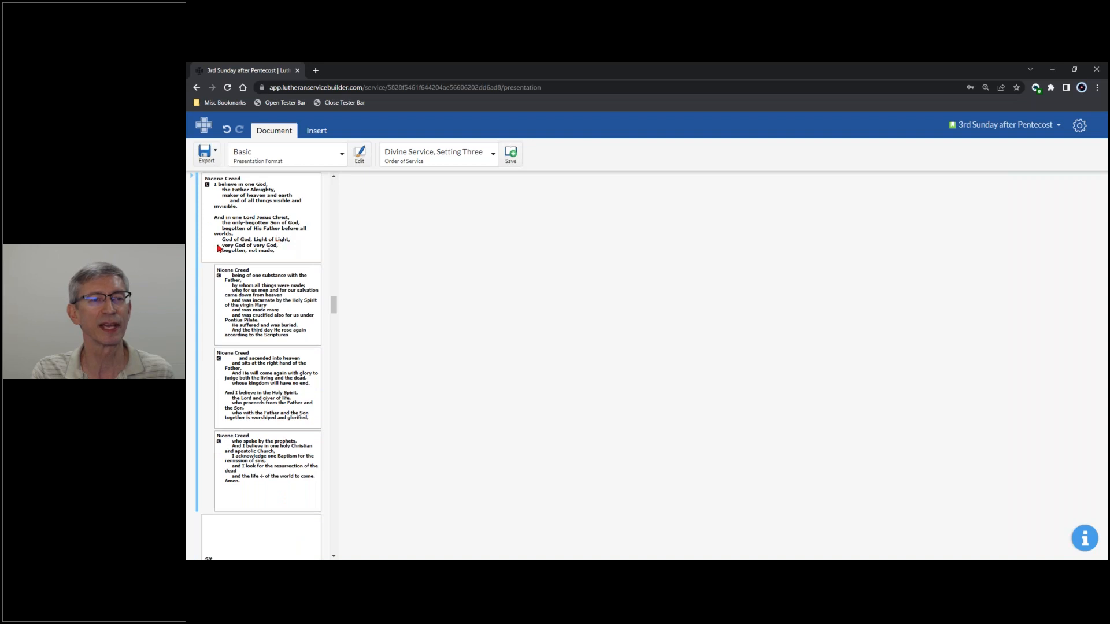
click(202, 270)
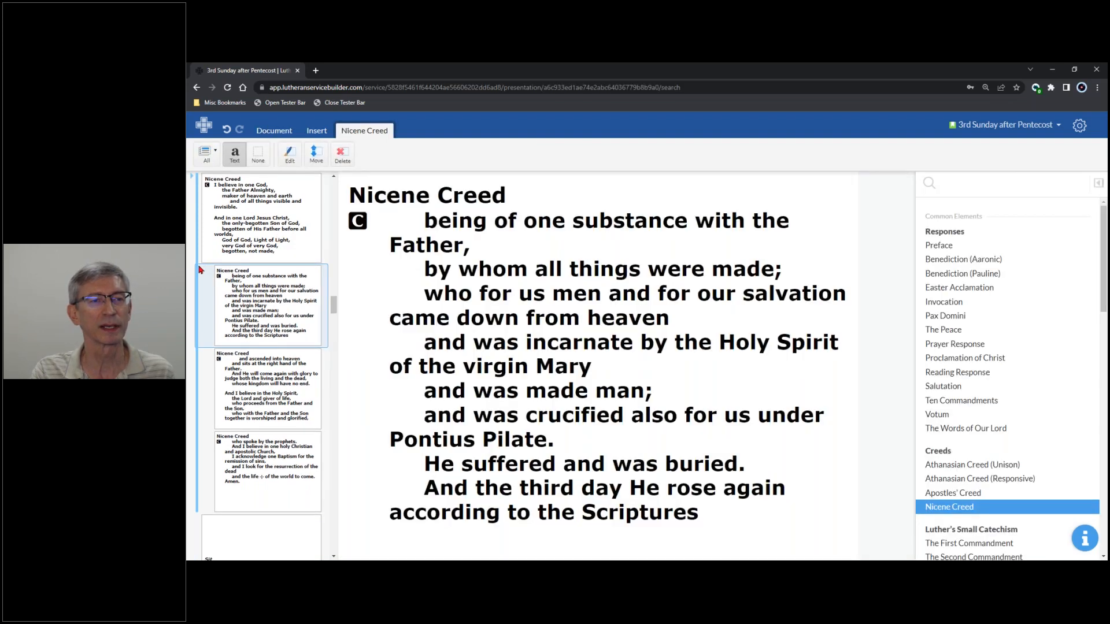
Look over the Nicene Creed slides and the alternative Apostles' and Athanasian Creed slides, and reopen the first Nicene Creed slide.
scroll(238, 287, down, 5)
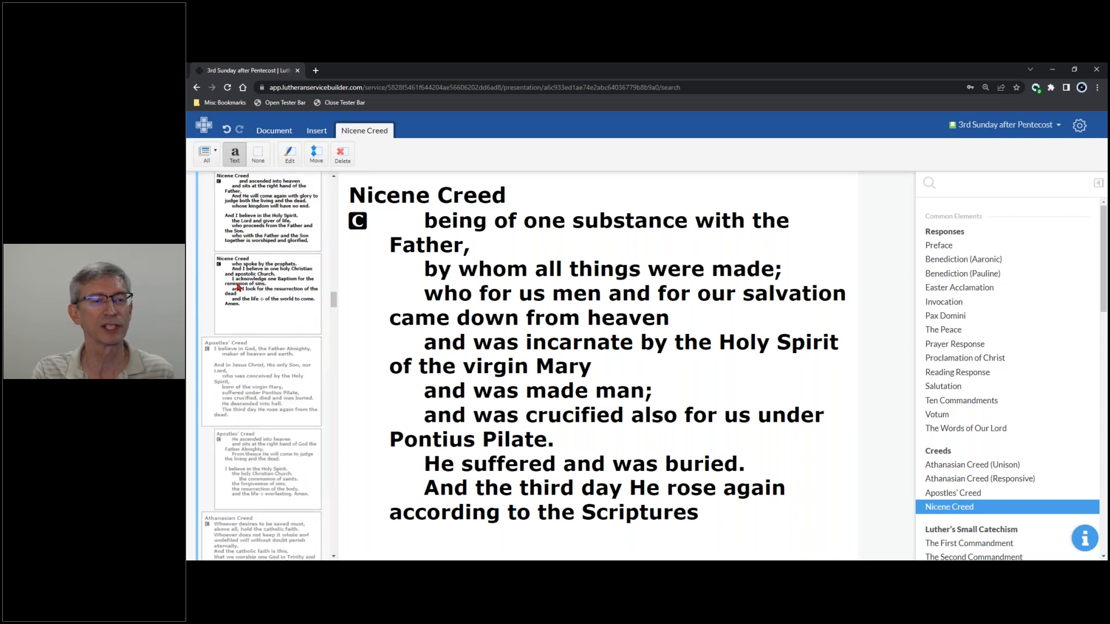
scroll(250, 255, down, 3)
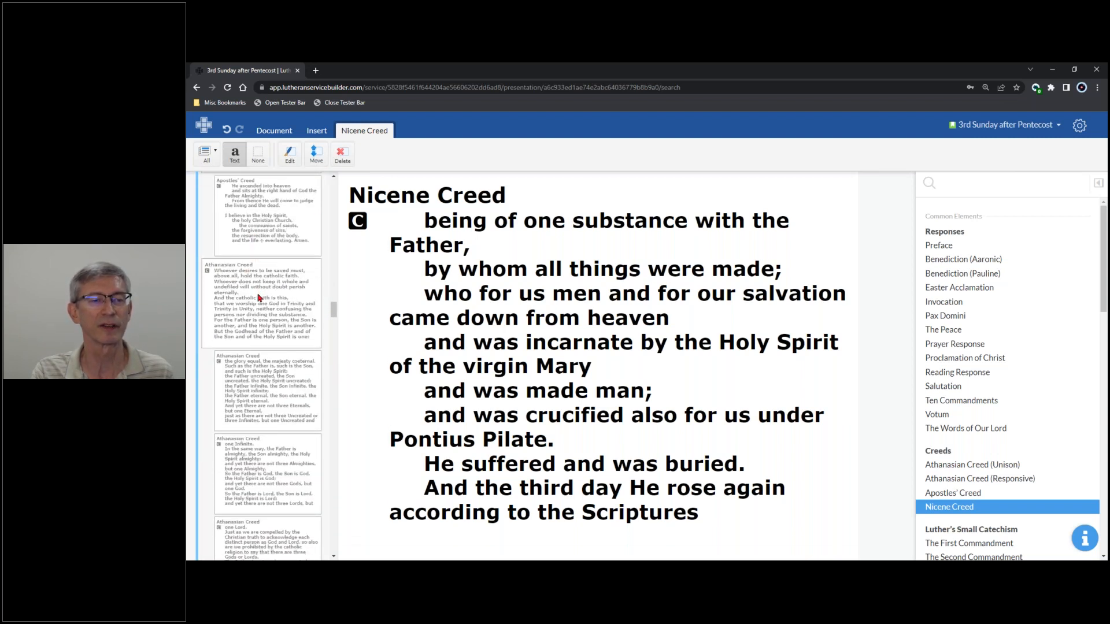
scroll(257, 289, up, 8)
scroll(264, 295, up, 2)
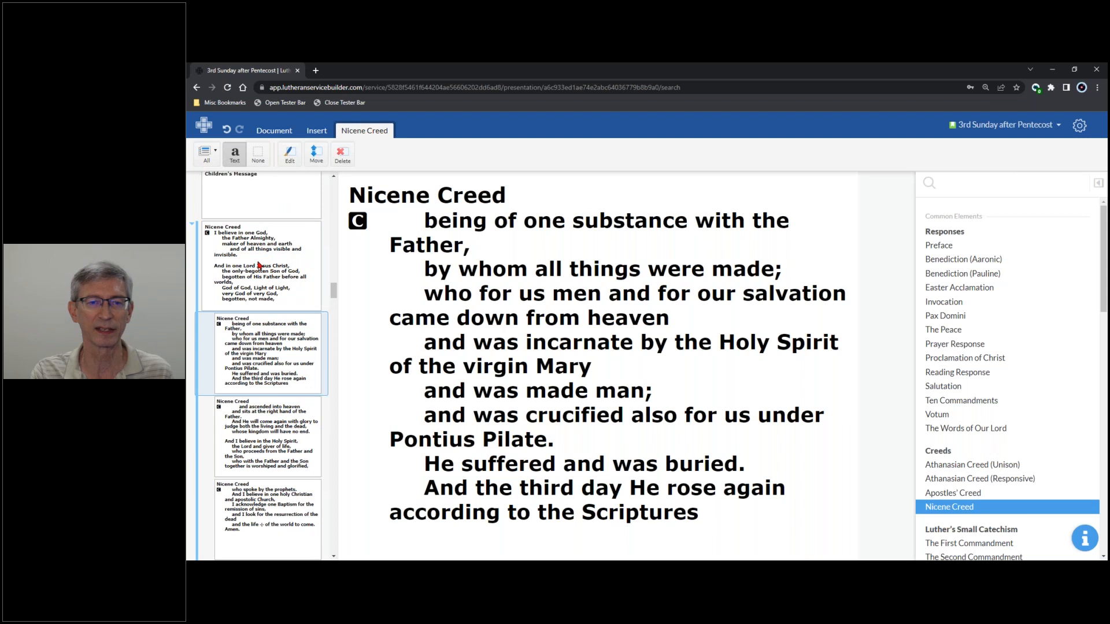
click(259, 266)
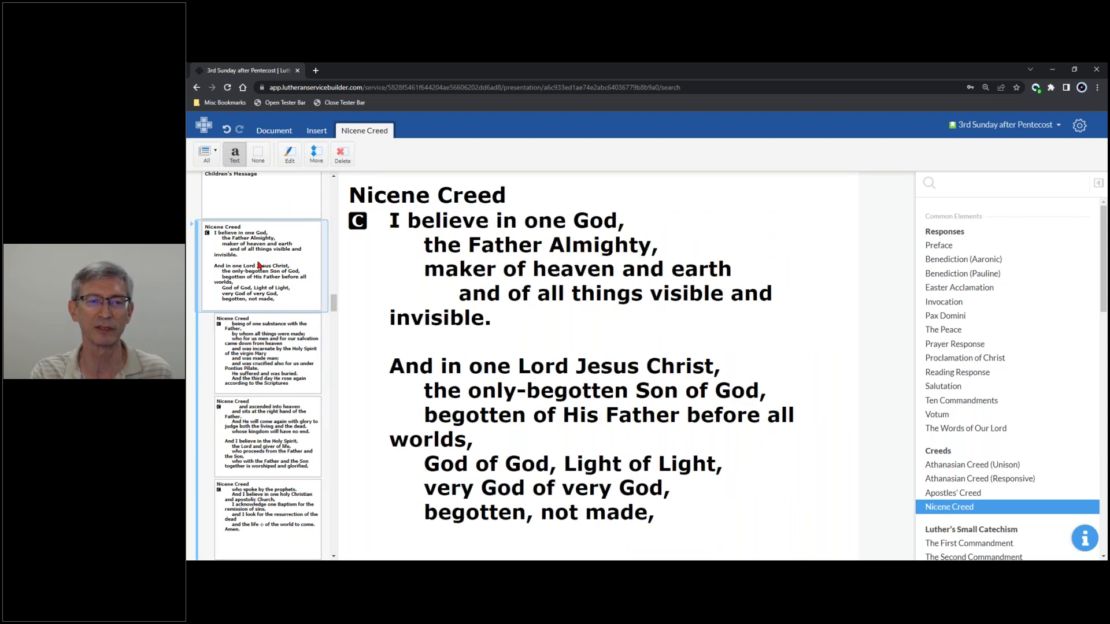
Delete the Sit rubric slide between the Nicene Creed and the hymn God Loved the World So That He Gave.
scroll(292, 283, down, 6)
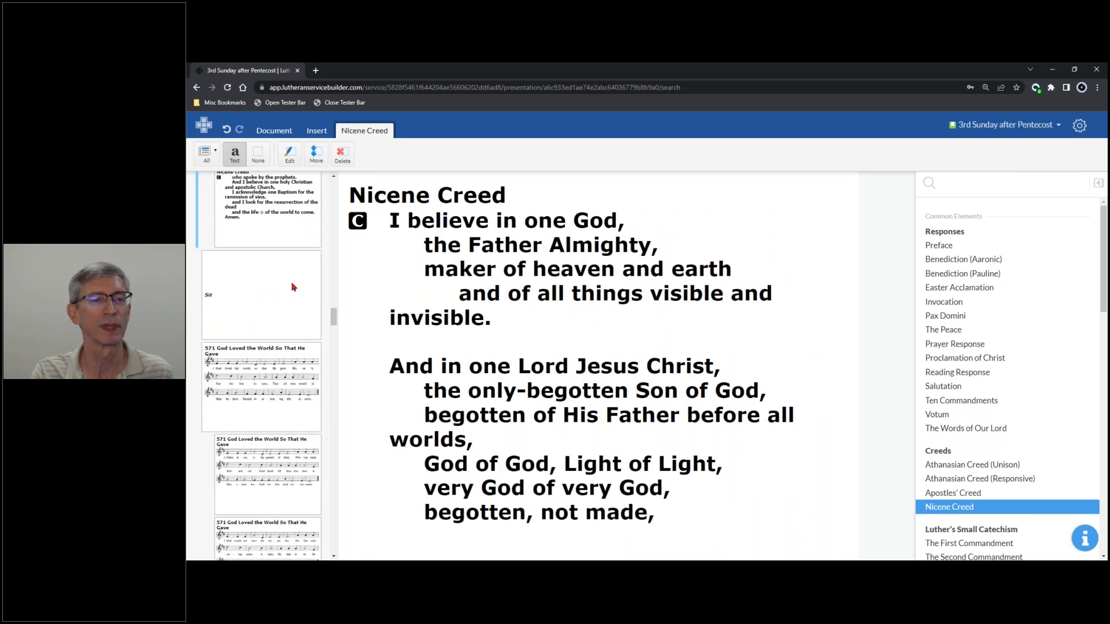
click(295, 237)
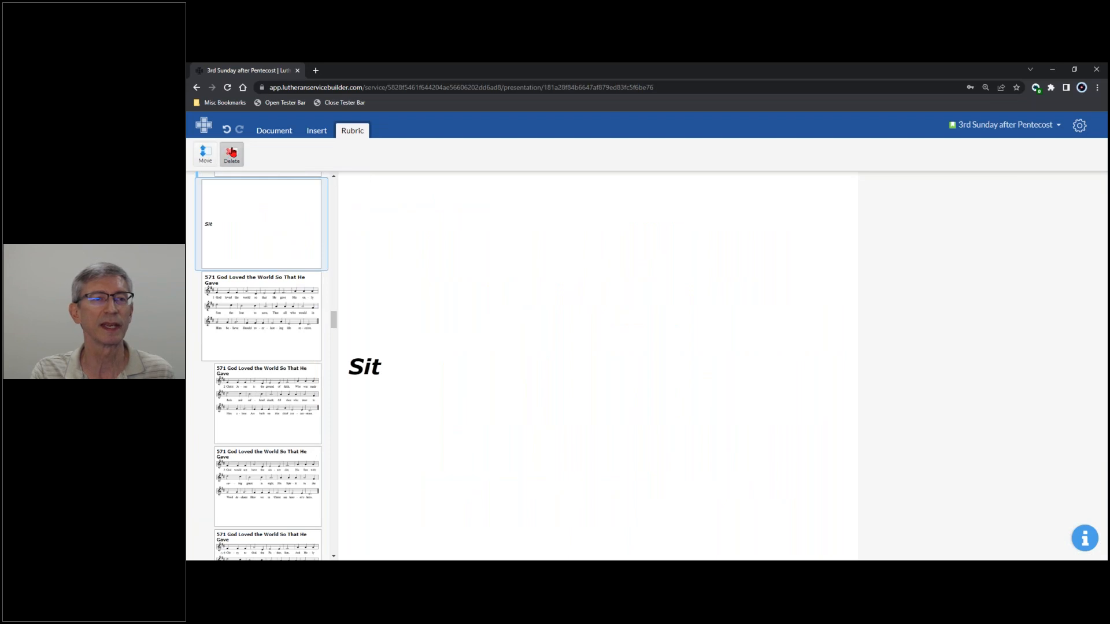
click(231, 154)
Extend the heading on the Sermon slide following the Hymn of the Day to read Sermon - Topic.
click(303, 243)
scroll(303, 240, down, 5)
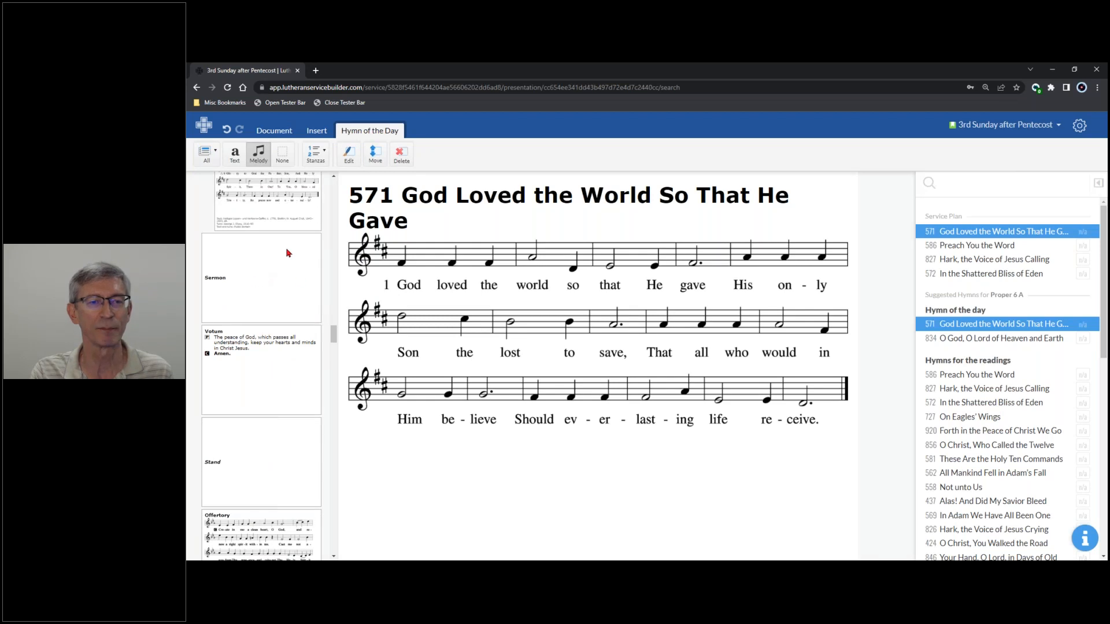
click(256, 277)
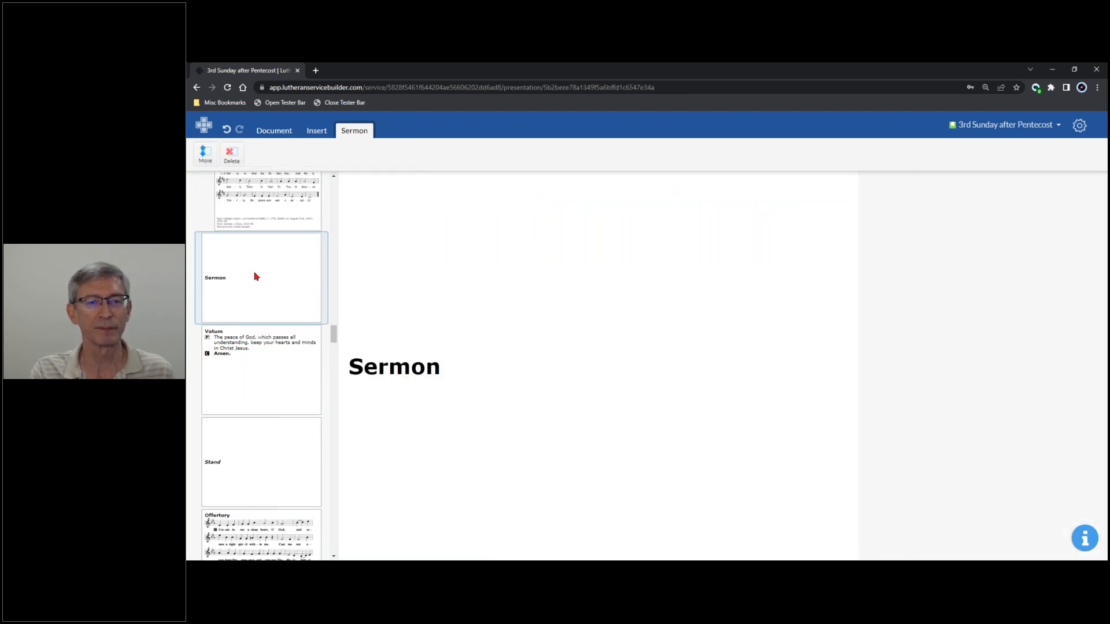
double_click(469, 366)
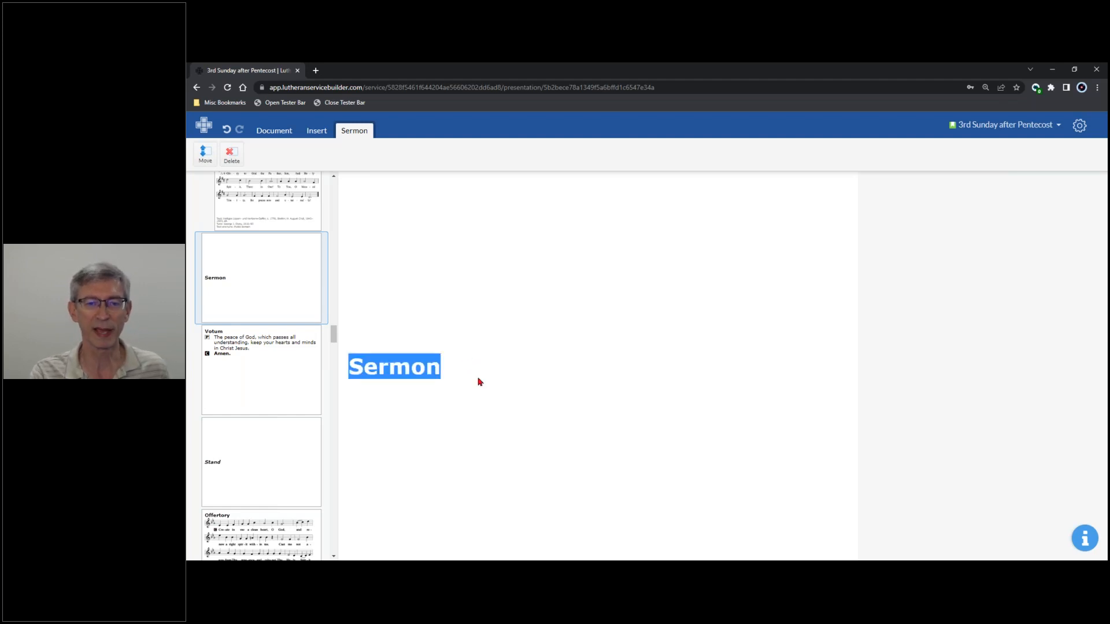
click(491, 356)
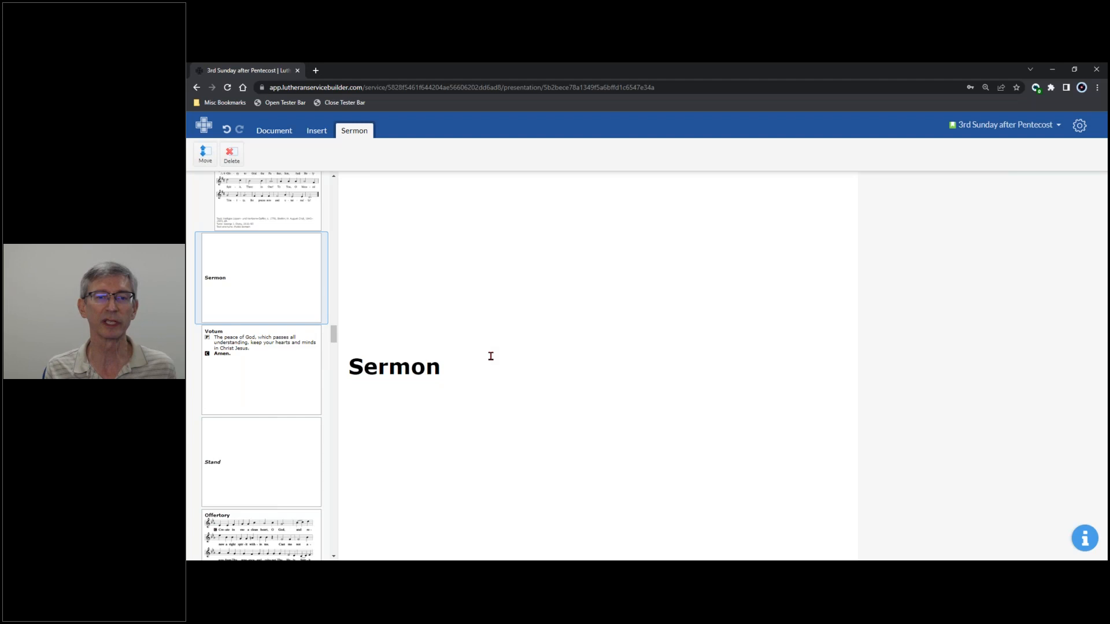
text(- )
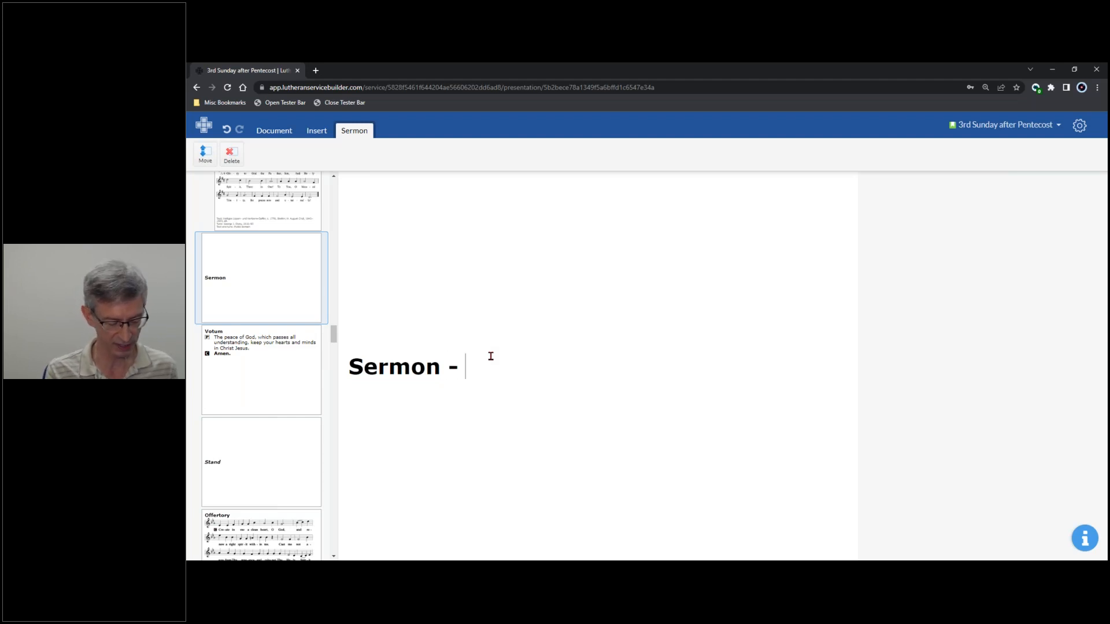
text(Topic)
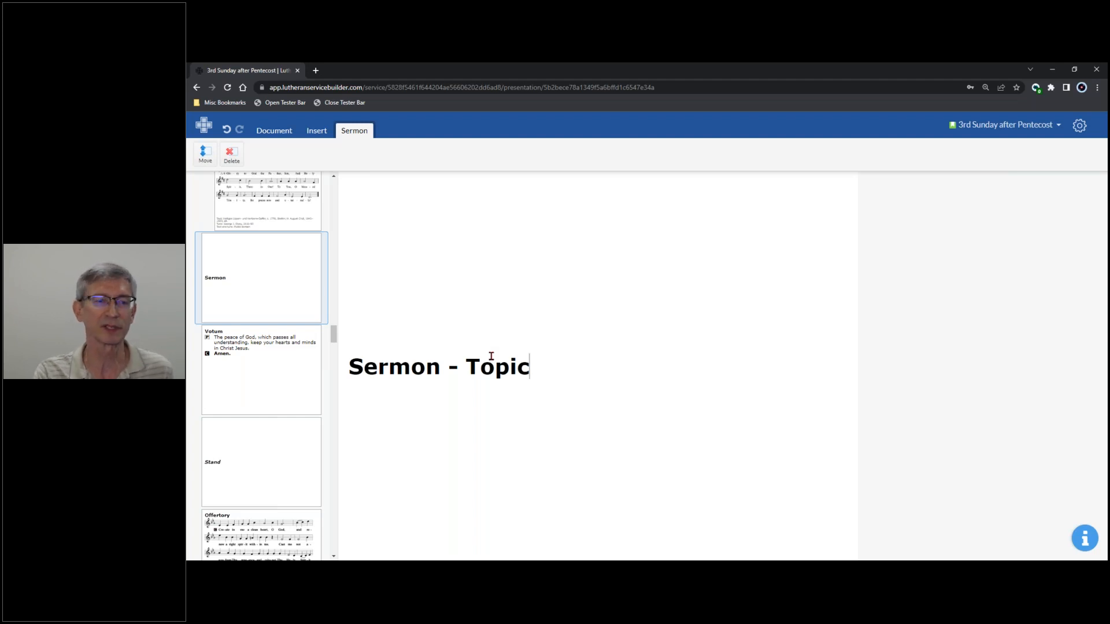
click(962, 335)
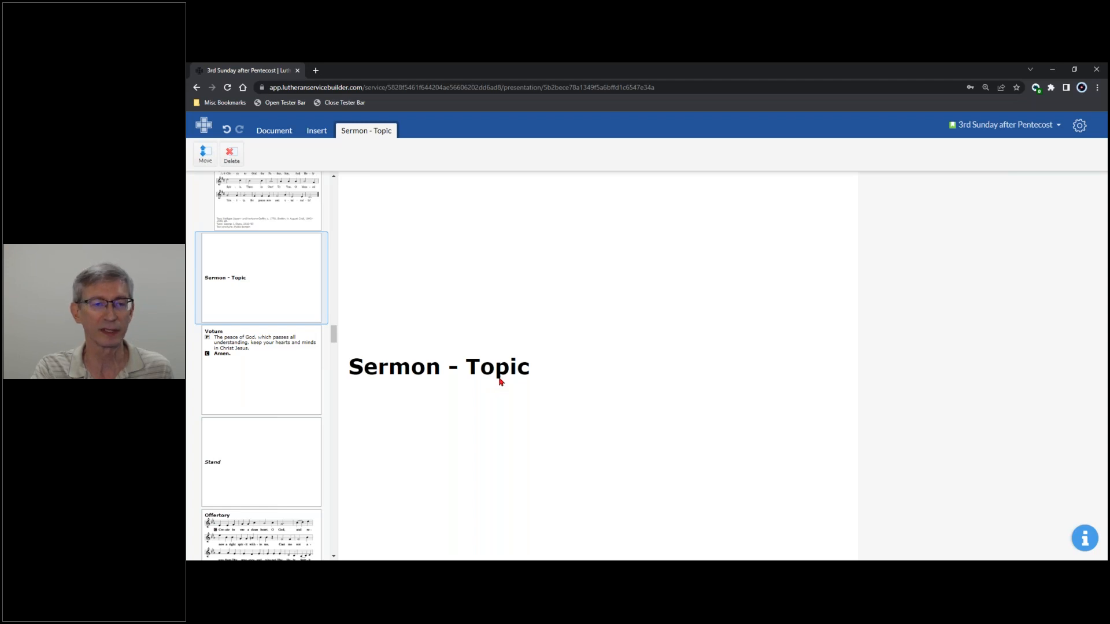
Check the Votum slide and delete the Stand rubric slide between it and the Offertory.
click(296, 349)
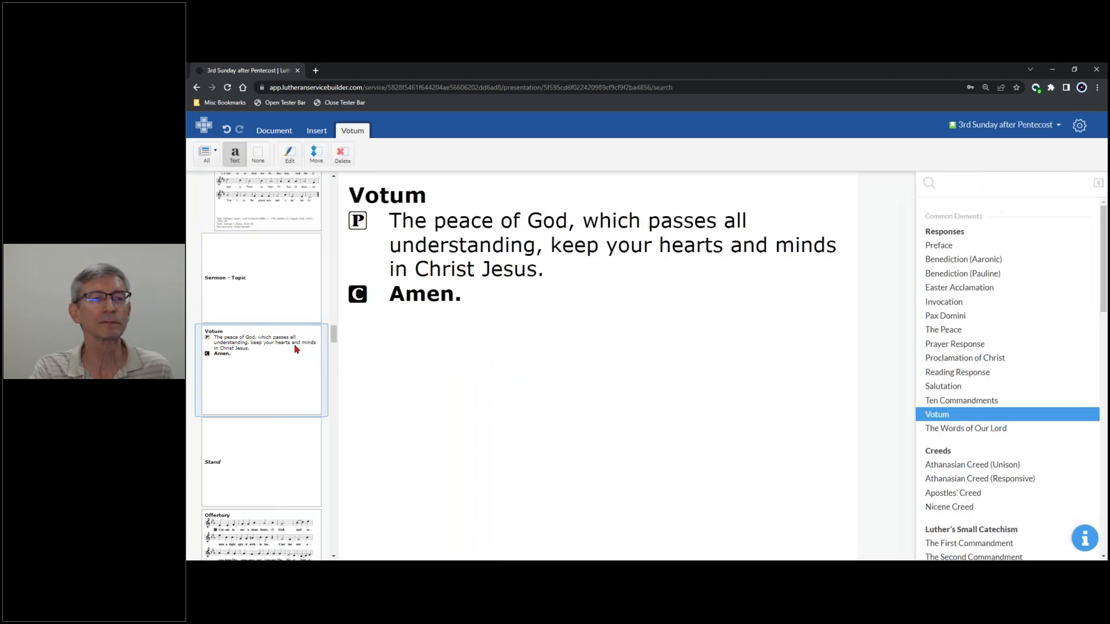
scroll(305, 357, down, 2)
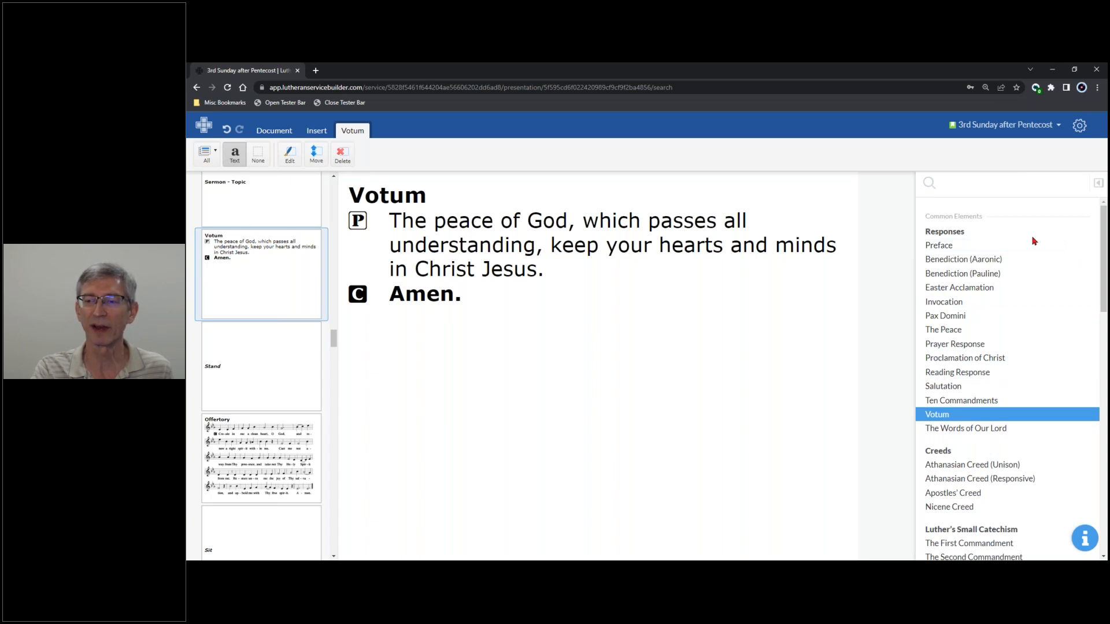
click(254, 364)
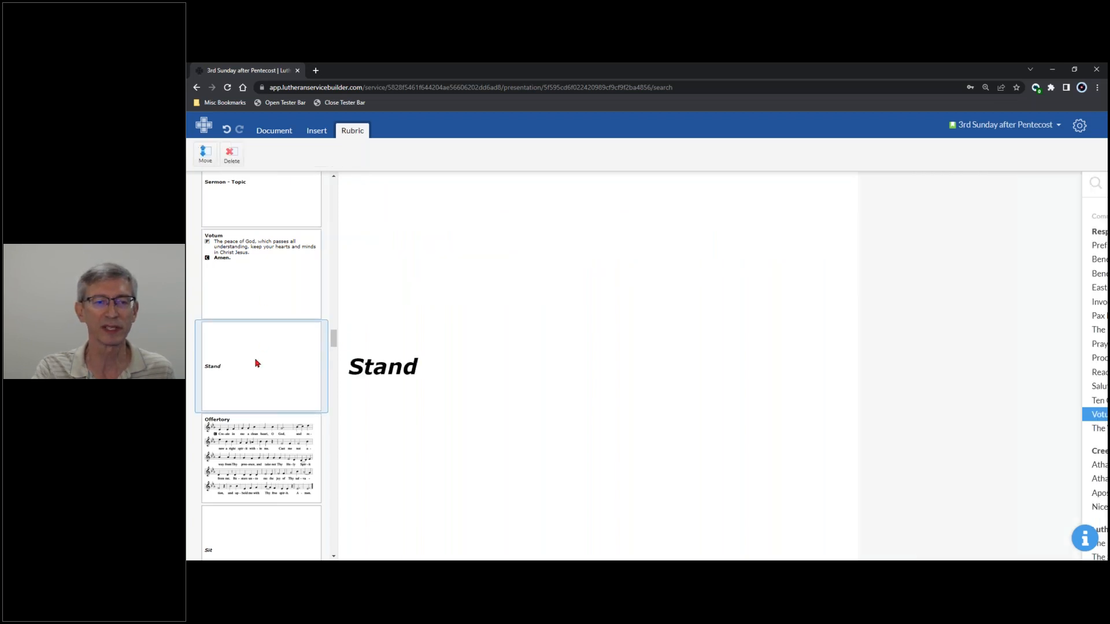
click(231, 155)
Delete the Sit rubric slide between the Offertory and the Offering slide.
scroll(265, 314, up, 1)
scroll(270, 315, down, 2)
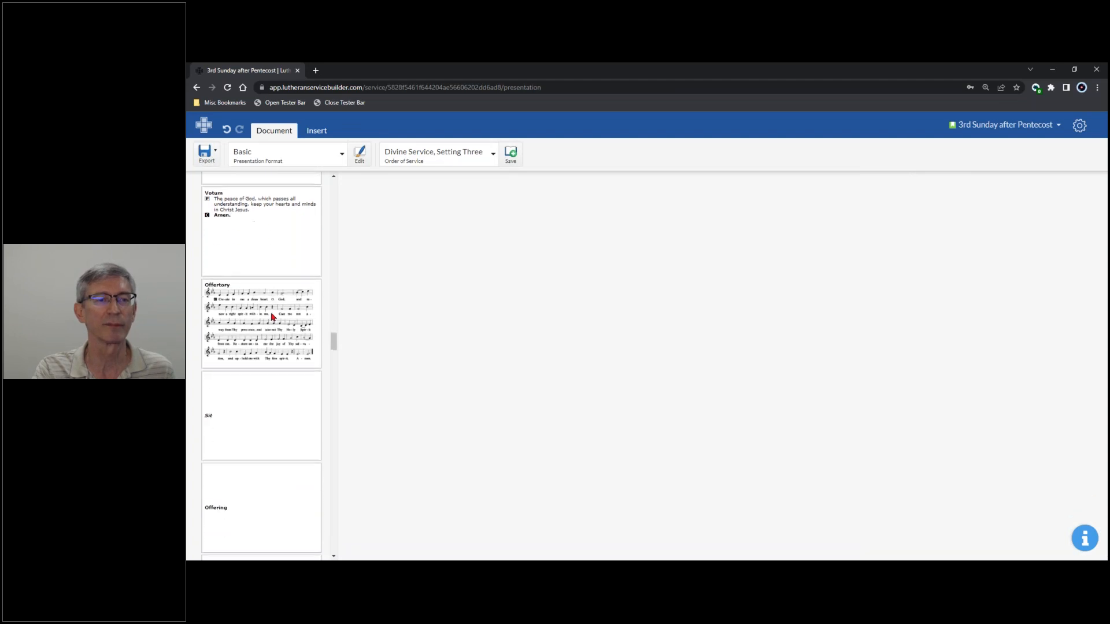
click(289, 271)
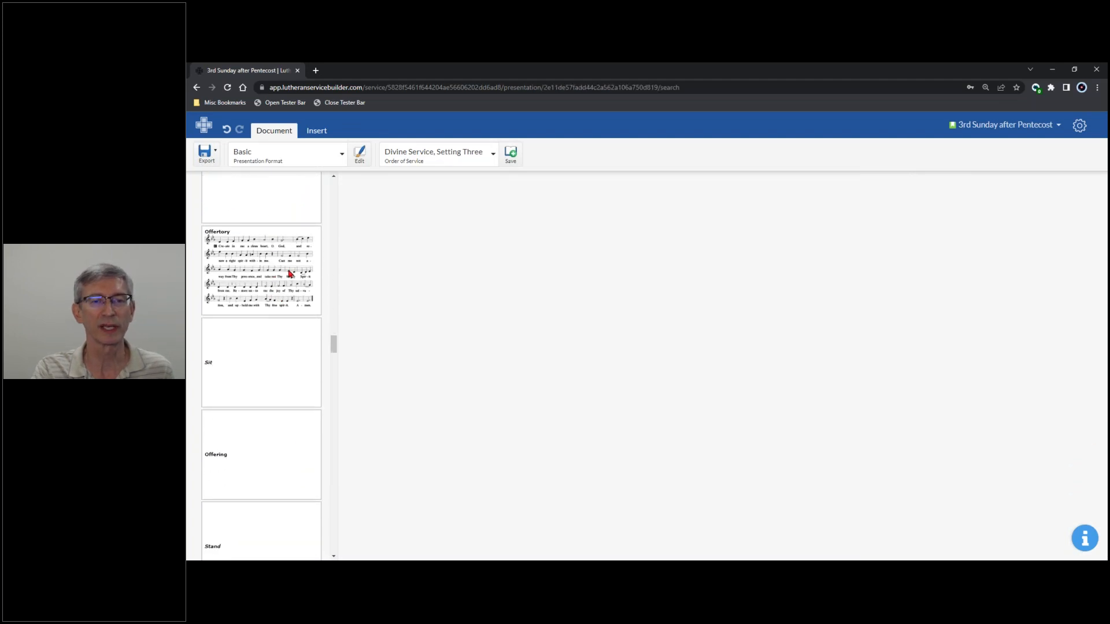
click(270, 366)
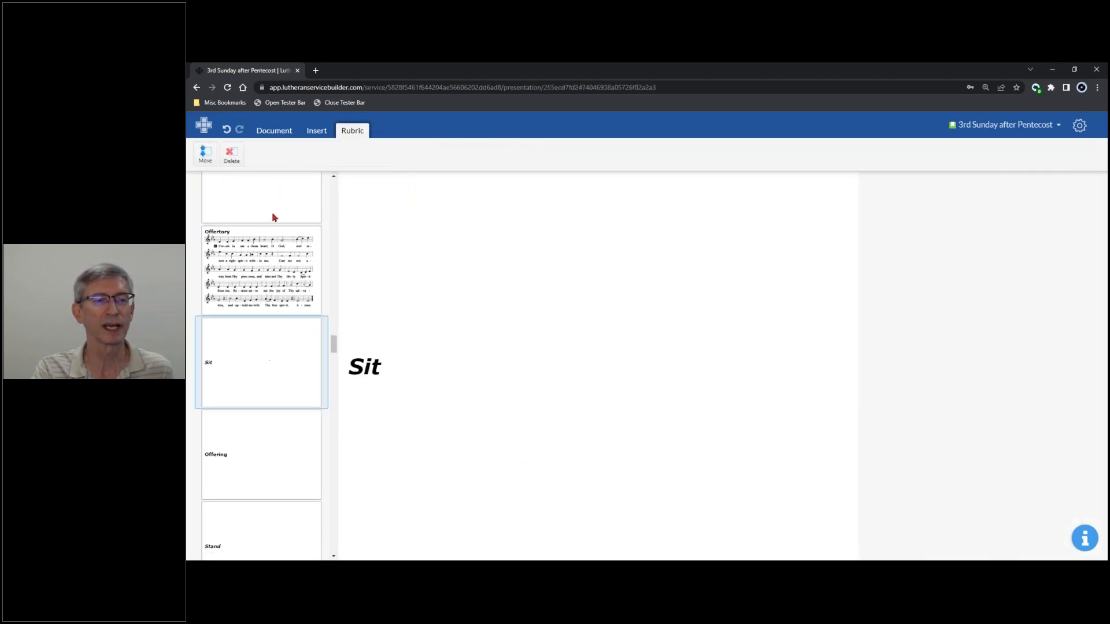
click(231, 155)
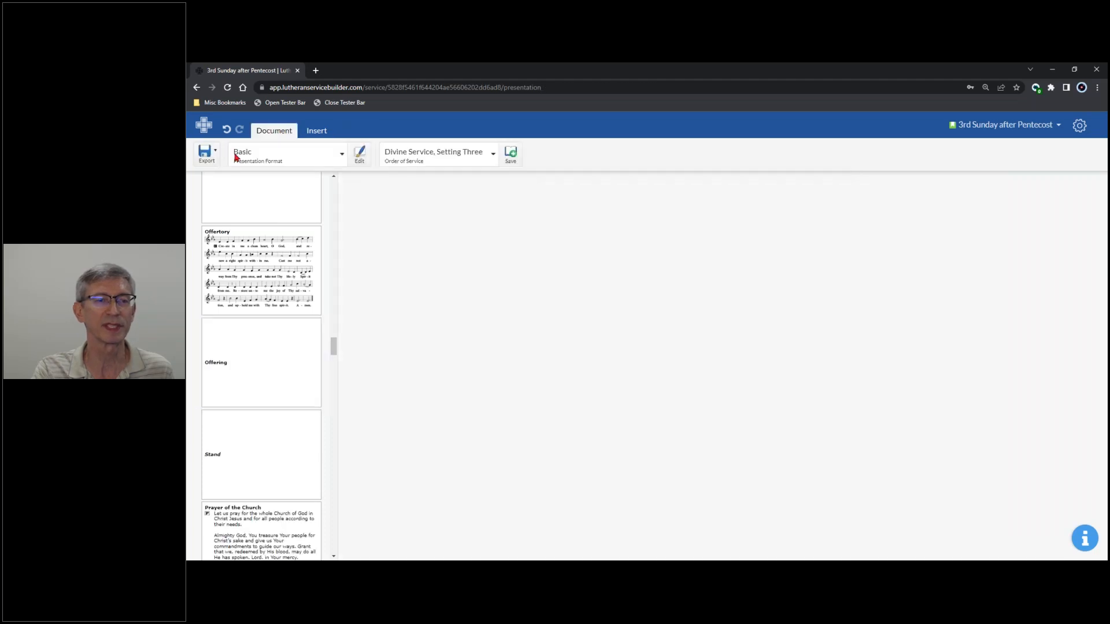
Check the Offering slide and delete the Stand rubric slide before the Prayer of the Church.
click(289, 375)
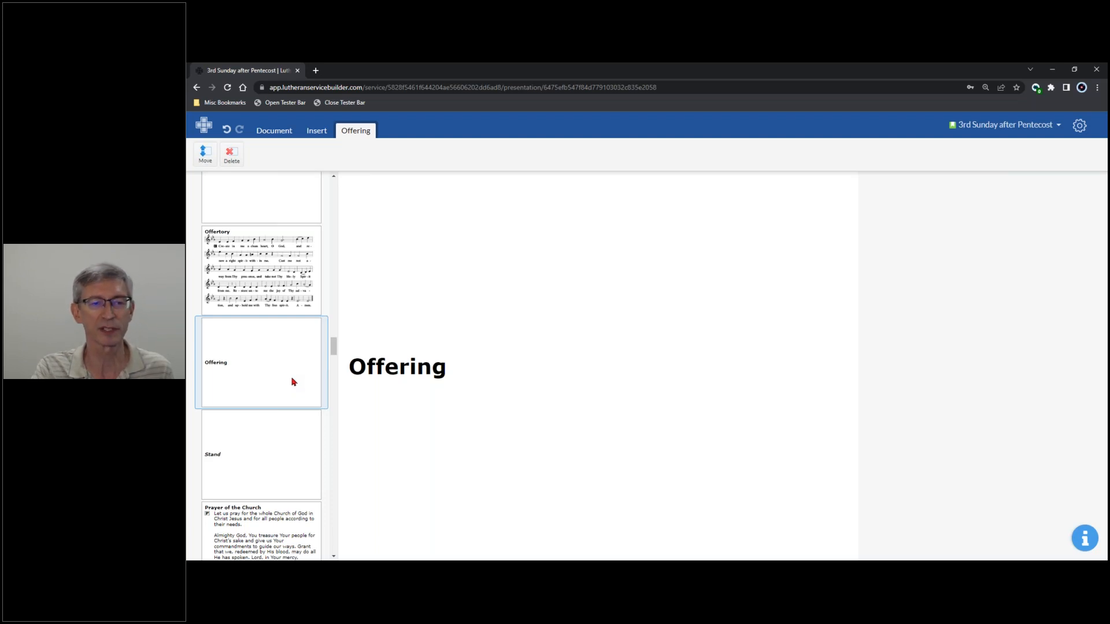
click(283, 454)
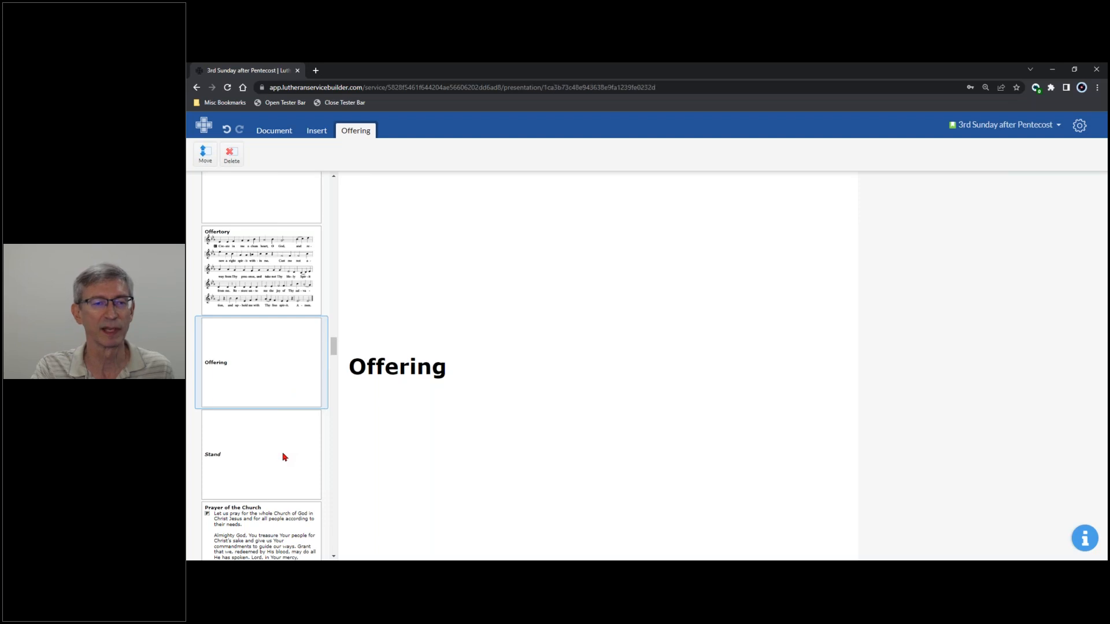
click(231, 154)
Review the Prayer of the Church slides and both Preface slides.
scroll(283, 356, down, 5)
scroll(282, 256, up, 1)
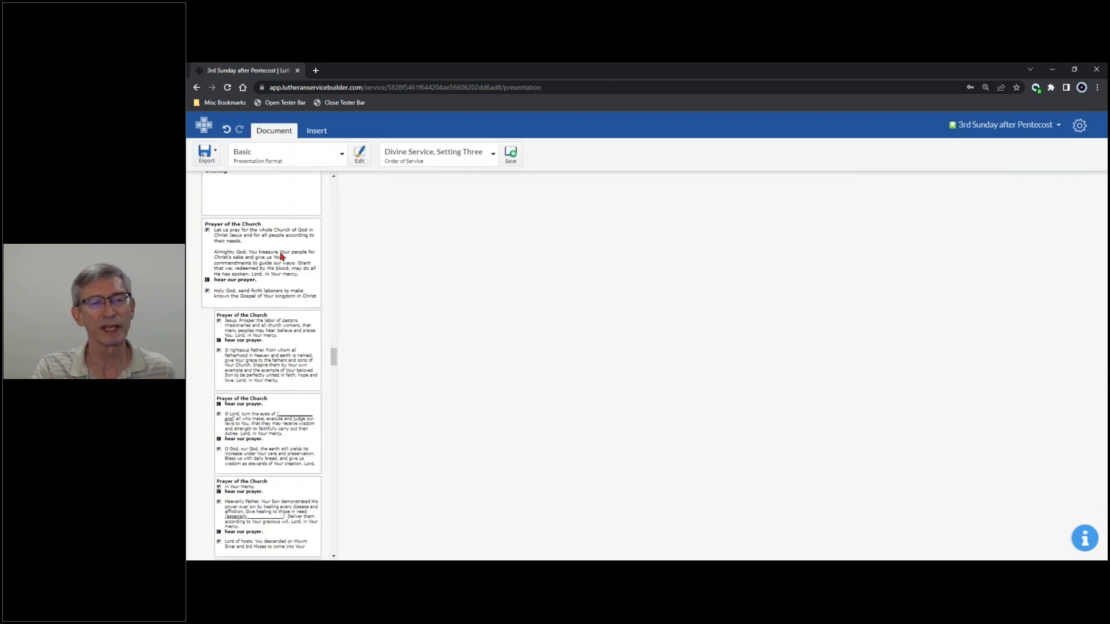
click(281, 258)
scroll(286, 262, down, 3)
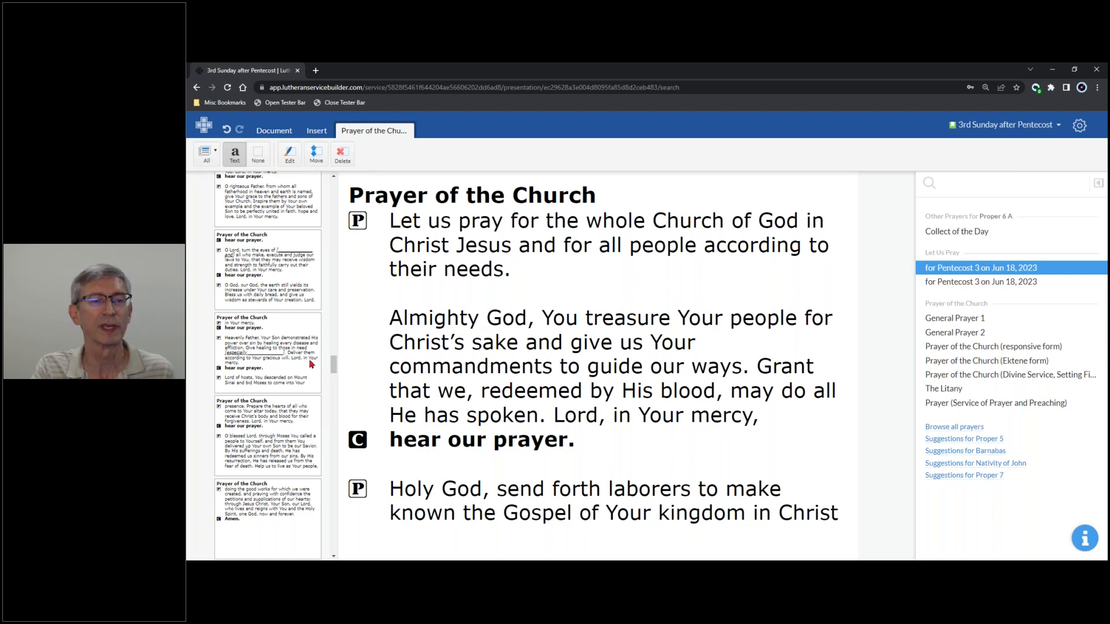
drag(333, 373, 333, 383)
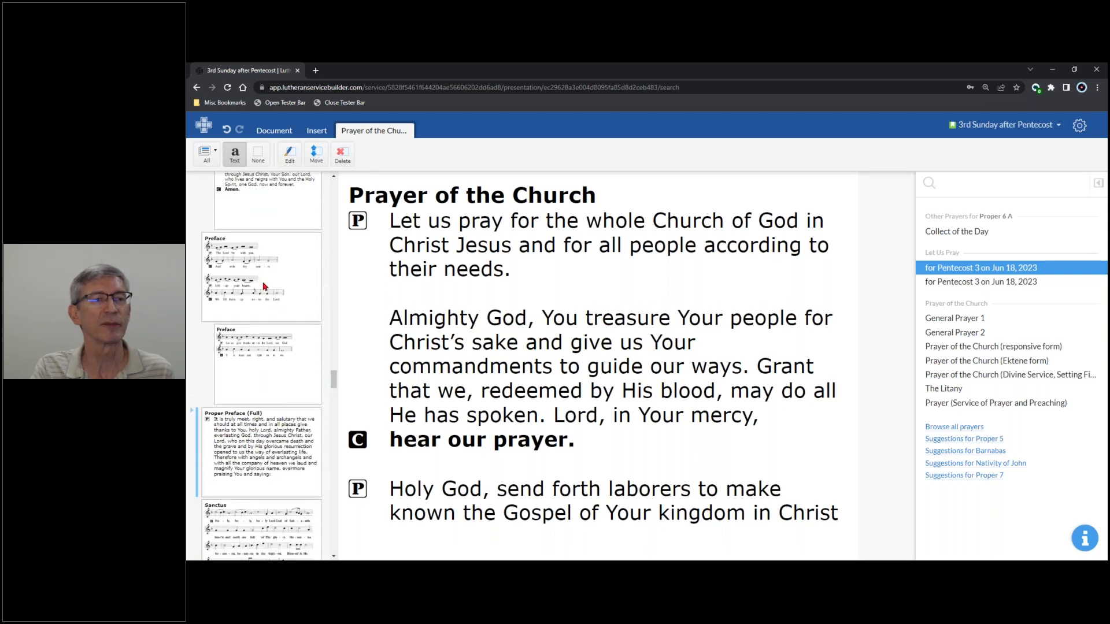
click(268, 293)
click(268, 347)
Try the abbreviated version of the Proper Preface and switch back to the full version.
scroll(268, 335, down, 3)
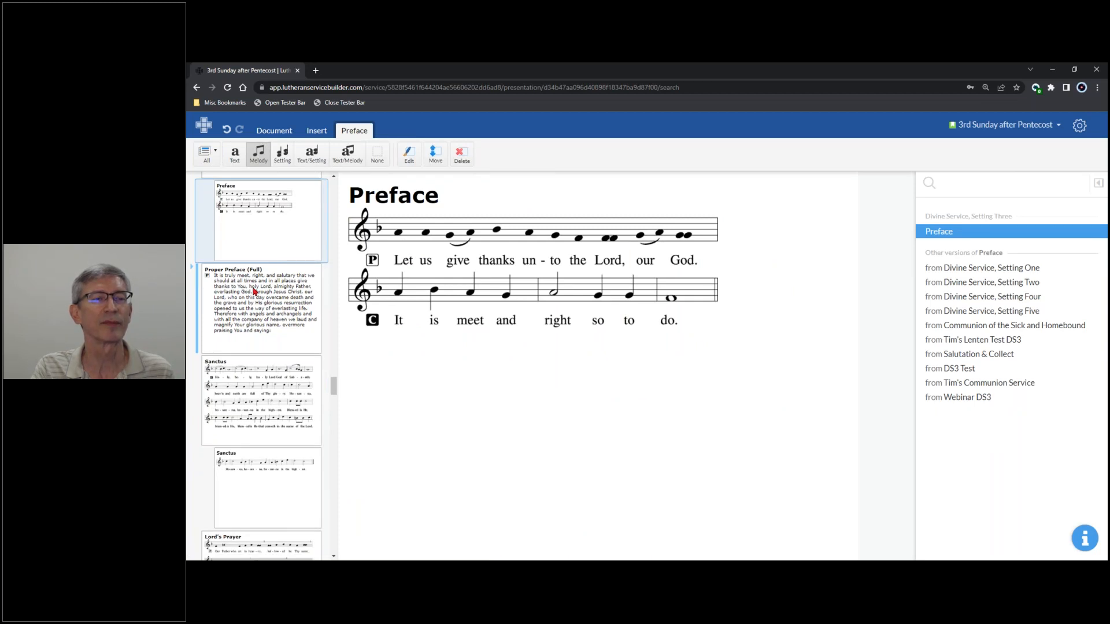
click(254, 291)
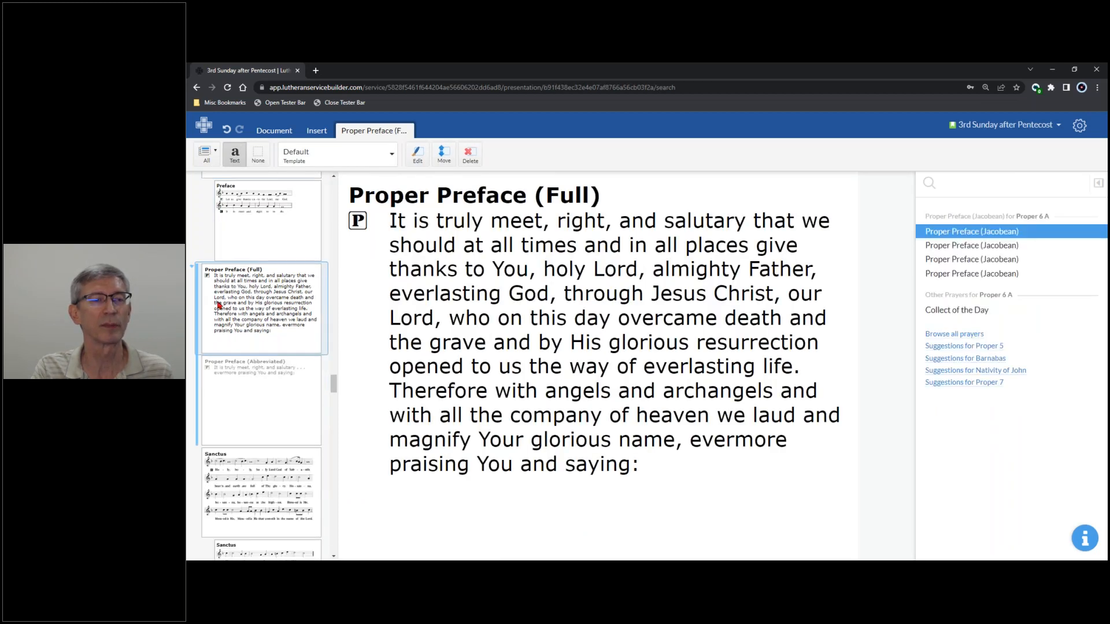
click(288, 383)
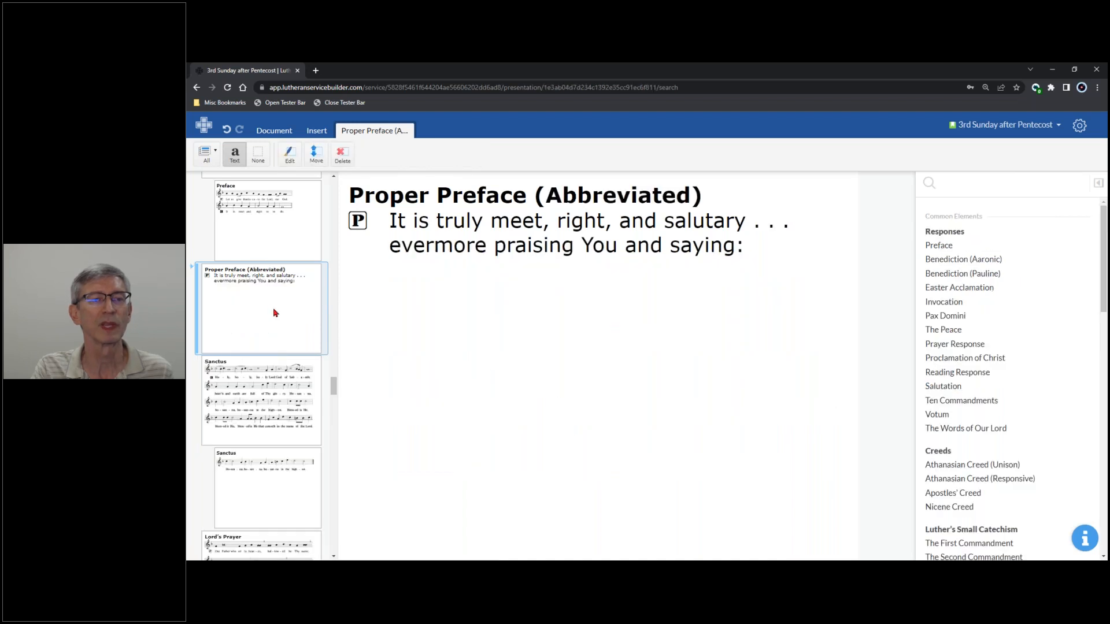
click(197, 303)
click(250, 292)
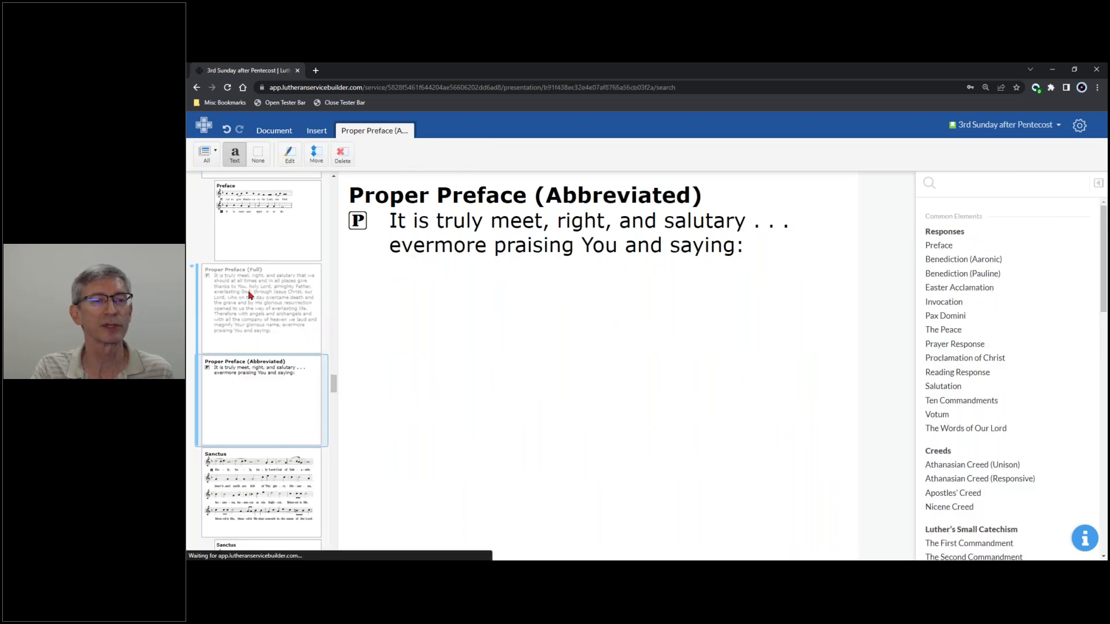
Review the slides for the Sanctus, the Lord's Prayer, The Words of Our Lord and the Pax Domini.
click(277, 304)
scroll(287, 386, down, 3)
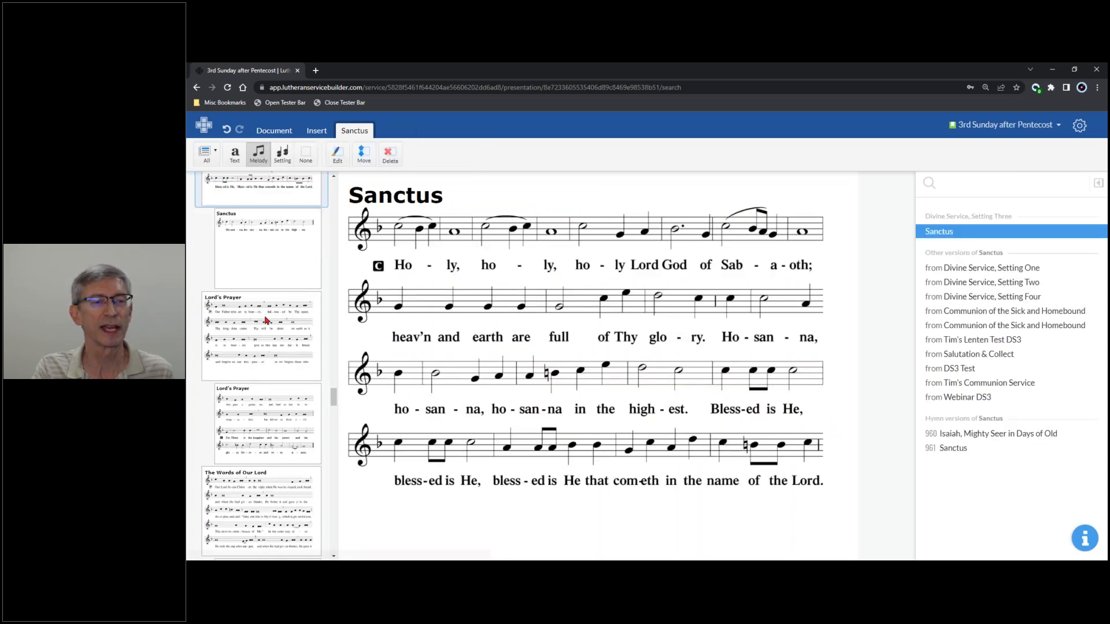
click(266, 320)
click(287, 415)
scroll(287, 415, down, 5)
click(278, 272)
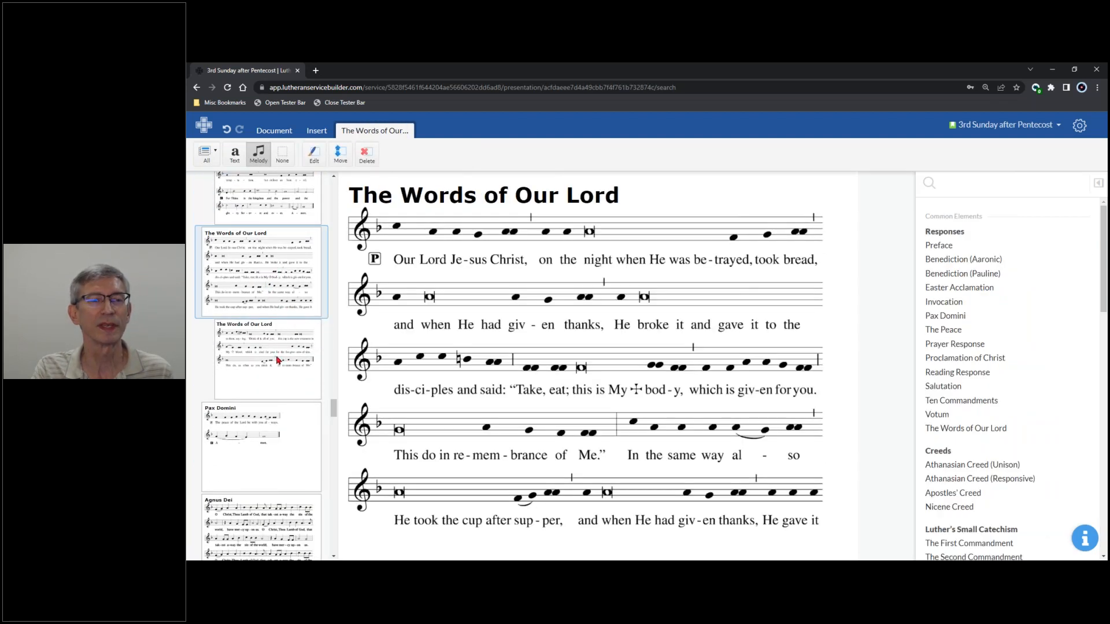
click(278, 361)
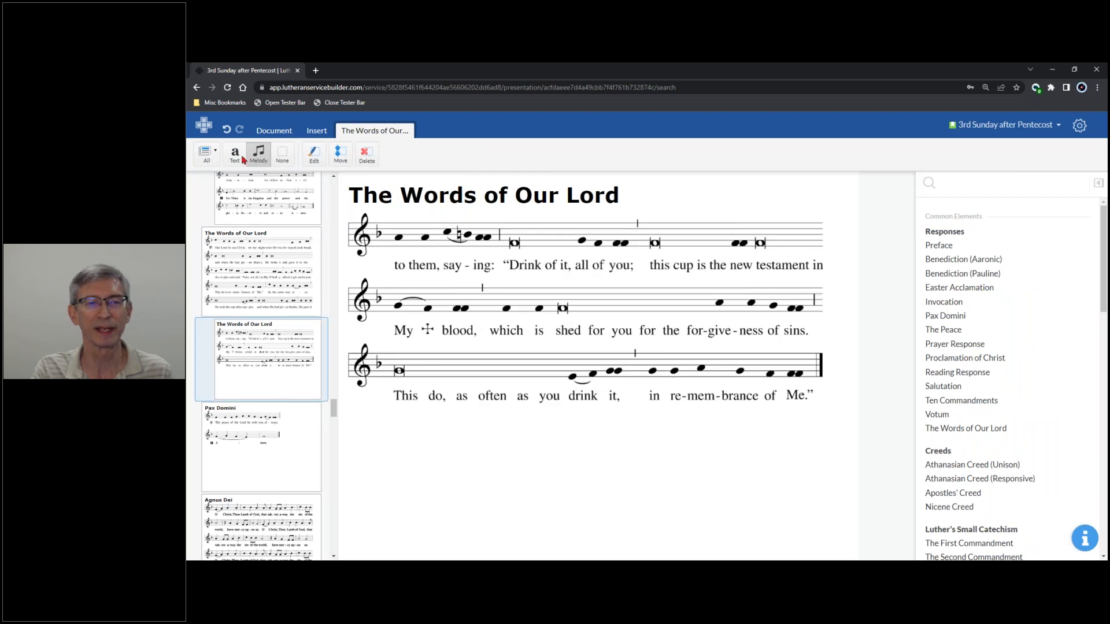
scroll(292, 380, down, 3)
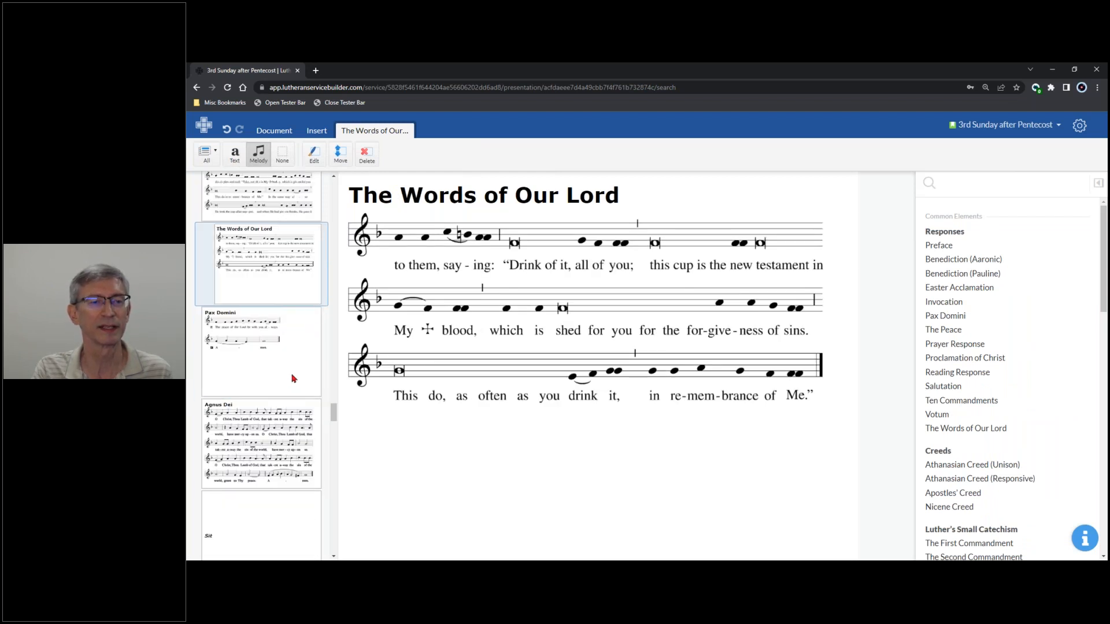
click(285, 295)
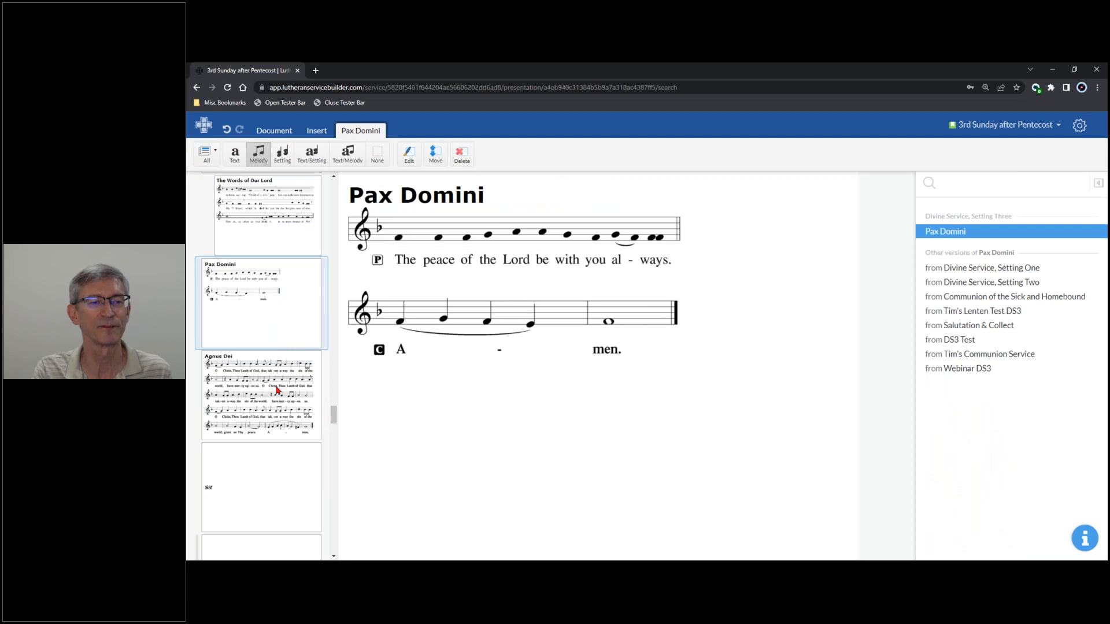
Check the Agnus Dei slide and delete the Sit rubric slide that follows it.
click(276, 391)
scroll(281, 370, down, 2)
click(285, 339)
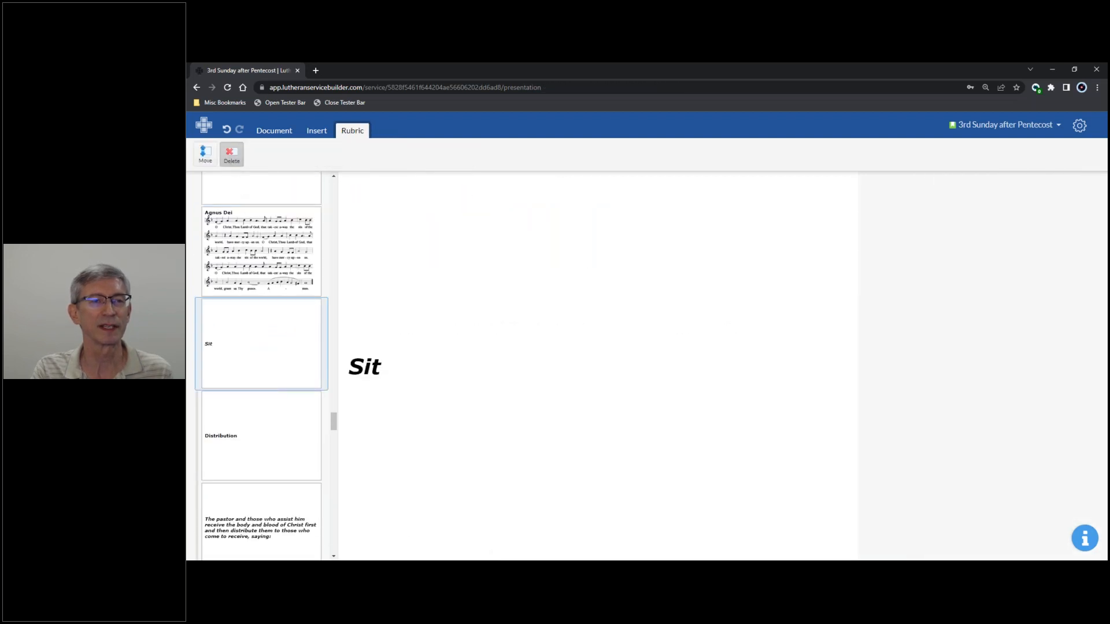
click(231, 154)
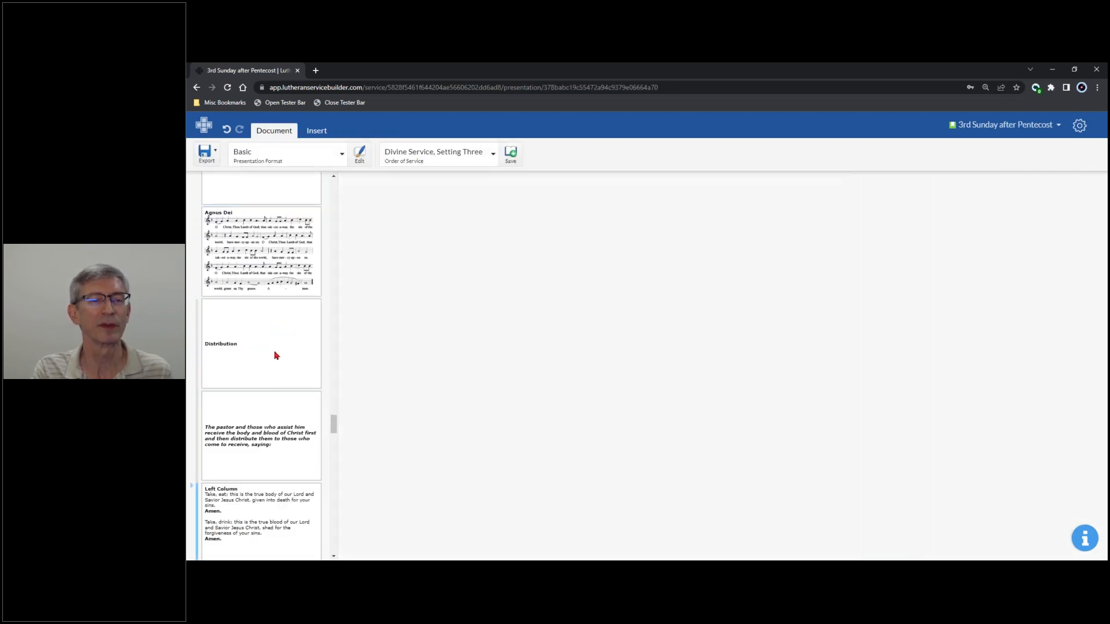
Review the Distribution slide and the rubric, Left Column and Dismissal slides grouped with it.
click(276, 355)
scroll(290, 253, down, 2)
scroll(292, 256, up, 1)
scroll(277, 299, up, 1)
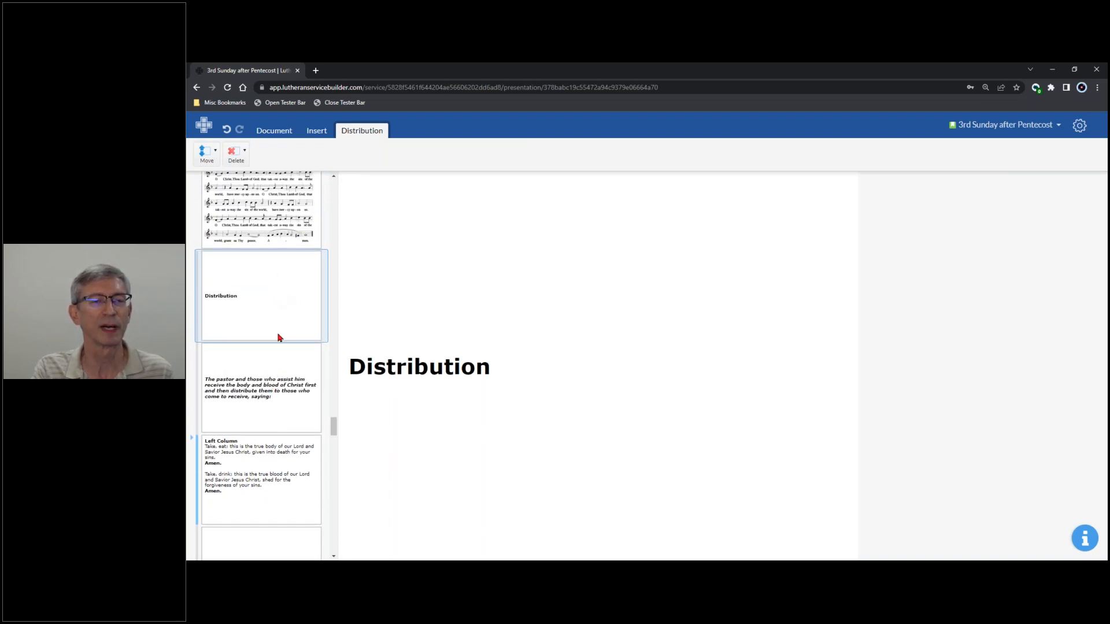
scroll(293, 317, down, 3)
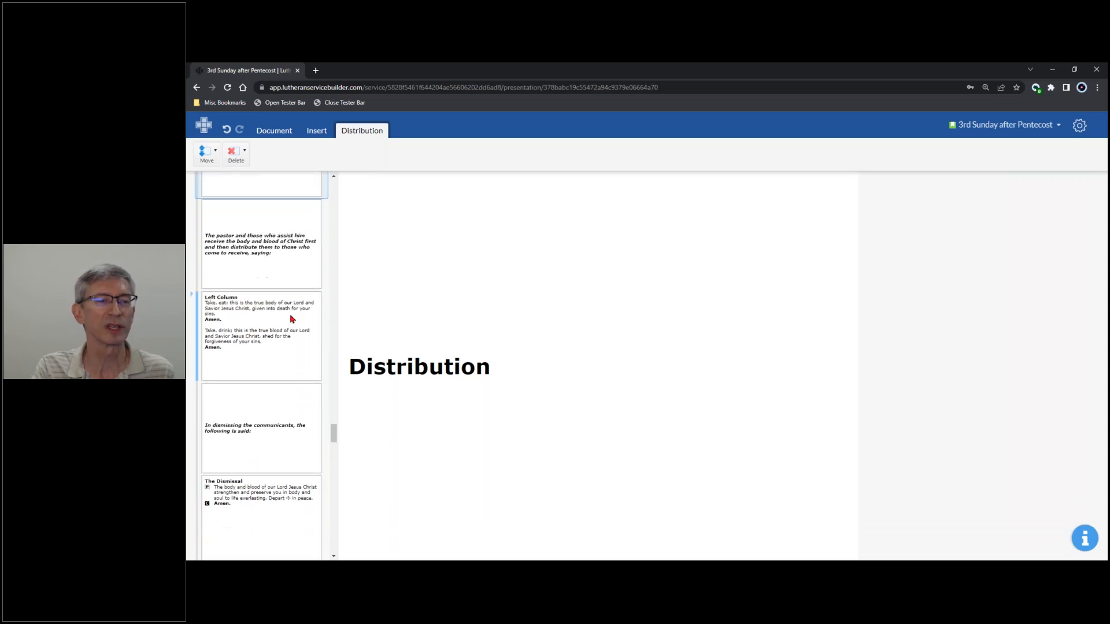
scroll(293, 318, up, 2)
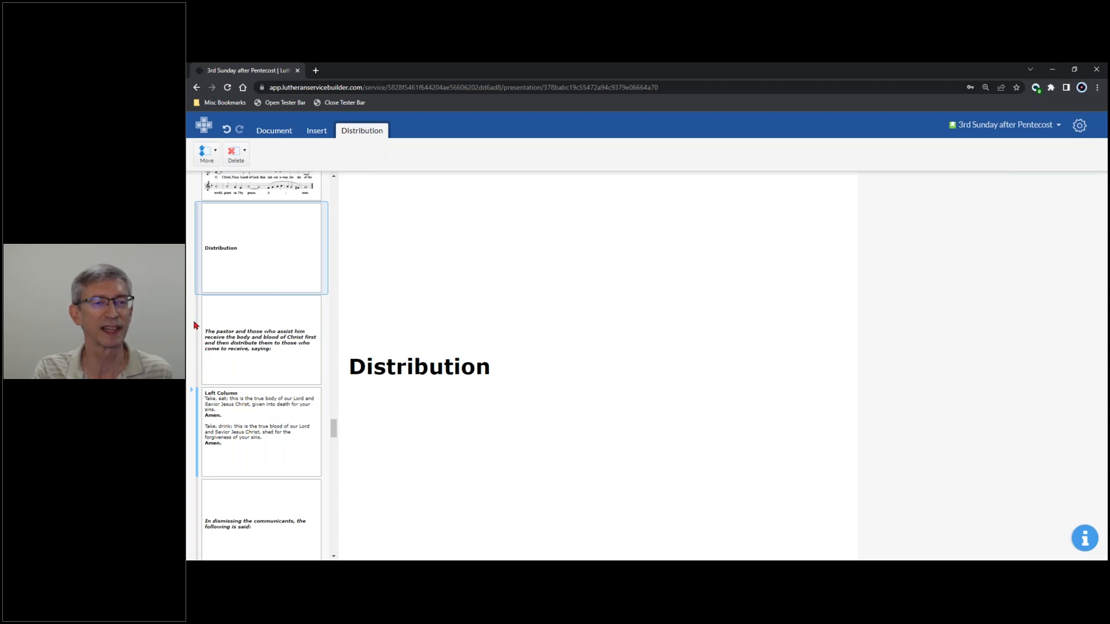
scroll(251, 280, down, 1)
scroll(253, 282, down, 3)
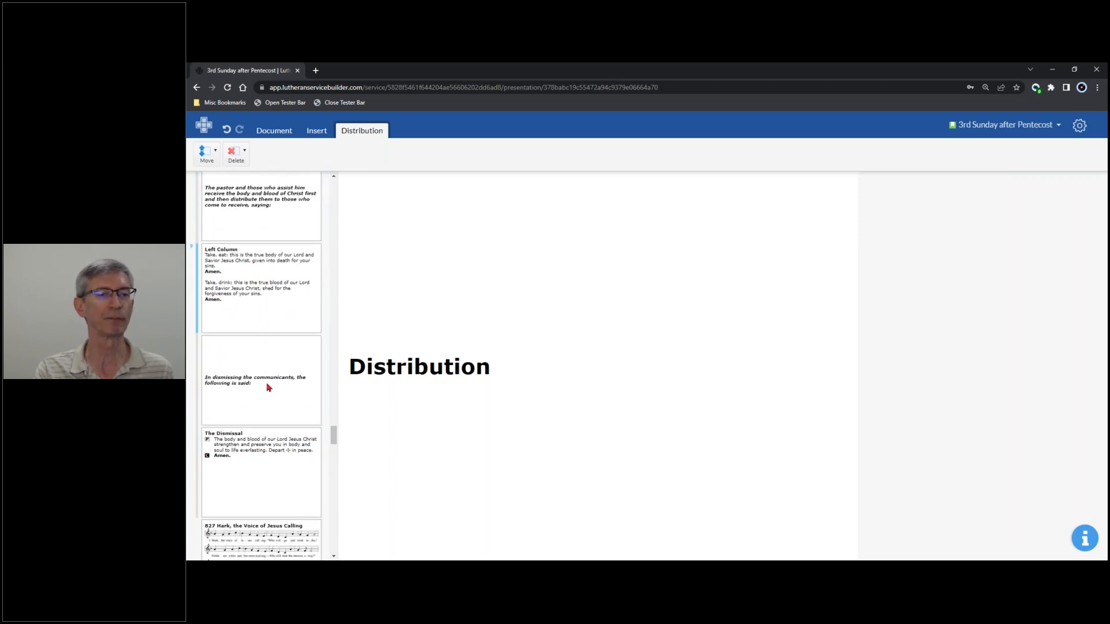
scroll(277, 403, up, 3)
scroll(277, 405, up, 1)
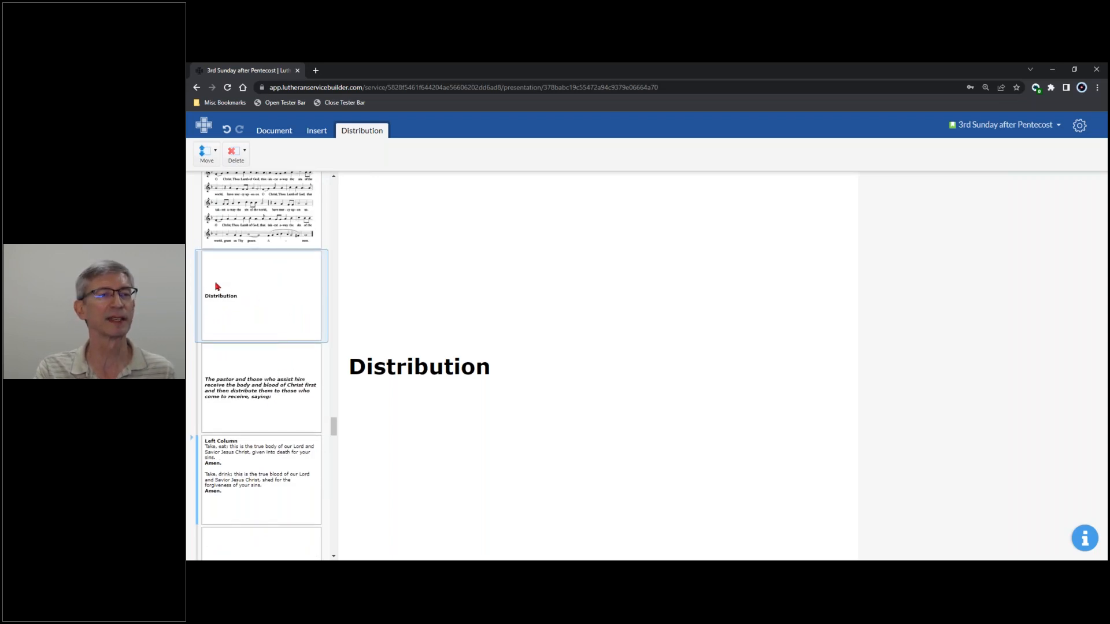
Inspect the delete choices for the Distribution slide and the slides around its group, leaving the choices without deleting anything.
click(243, 157)
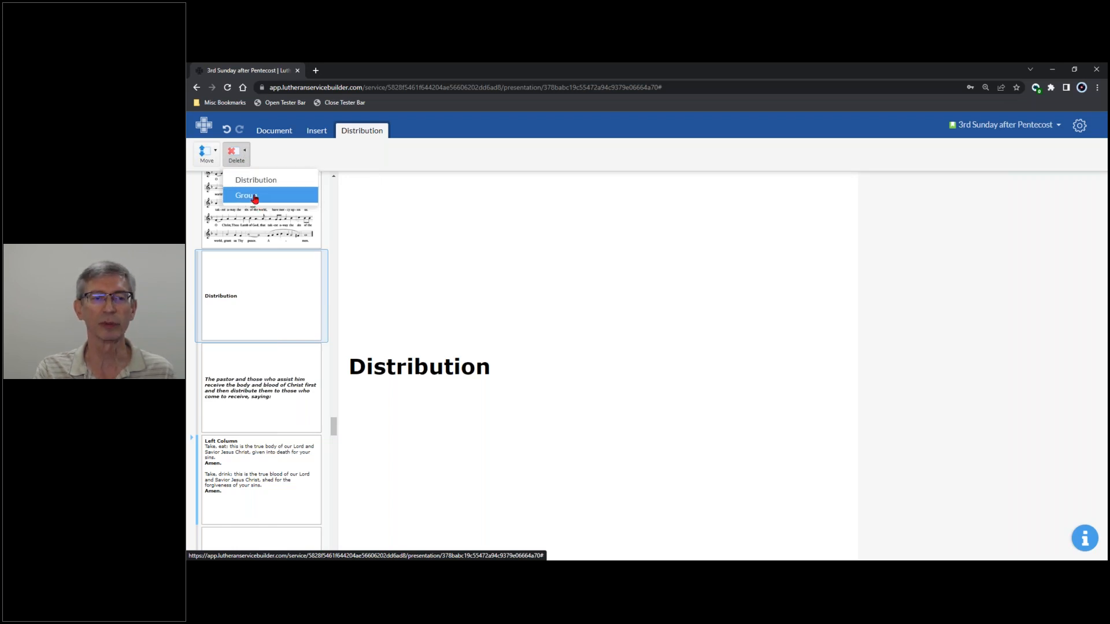
scroll(287, 354, down, 2)
scroll(288, 354, down, 4)
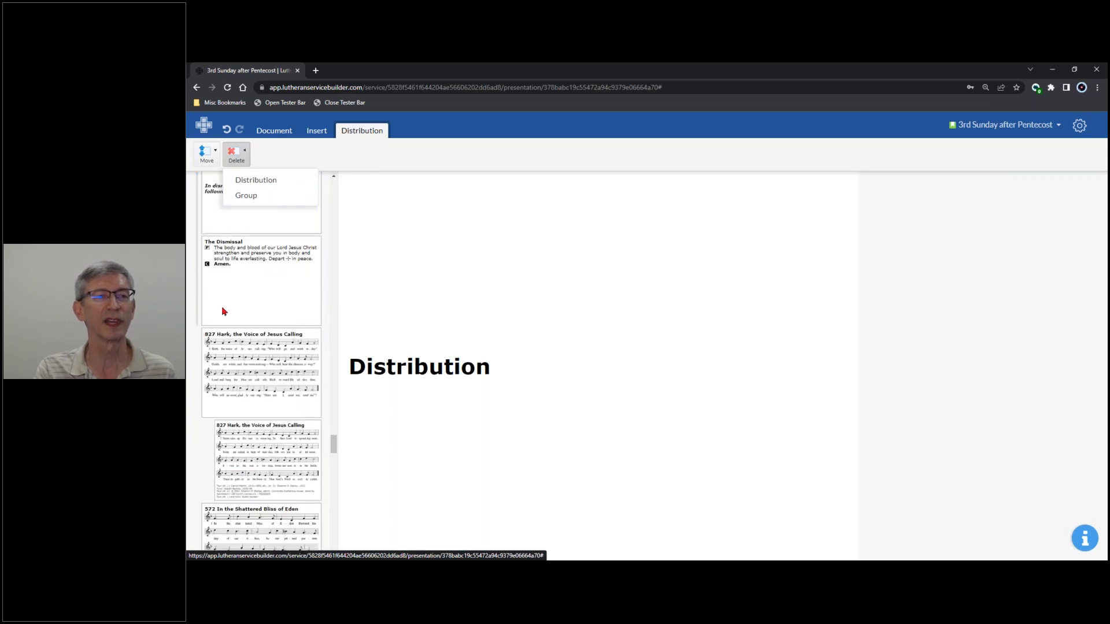
scroll(243, 297, up, 2)
scroll(248, 301, up, 5)
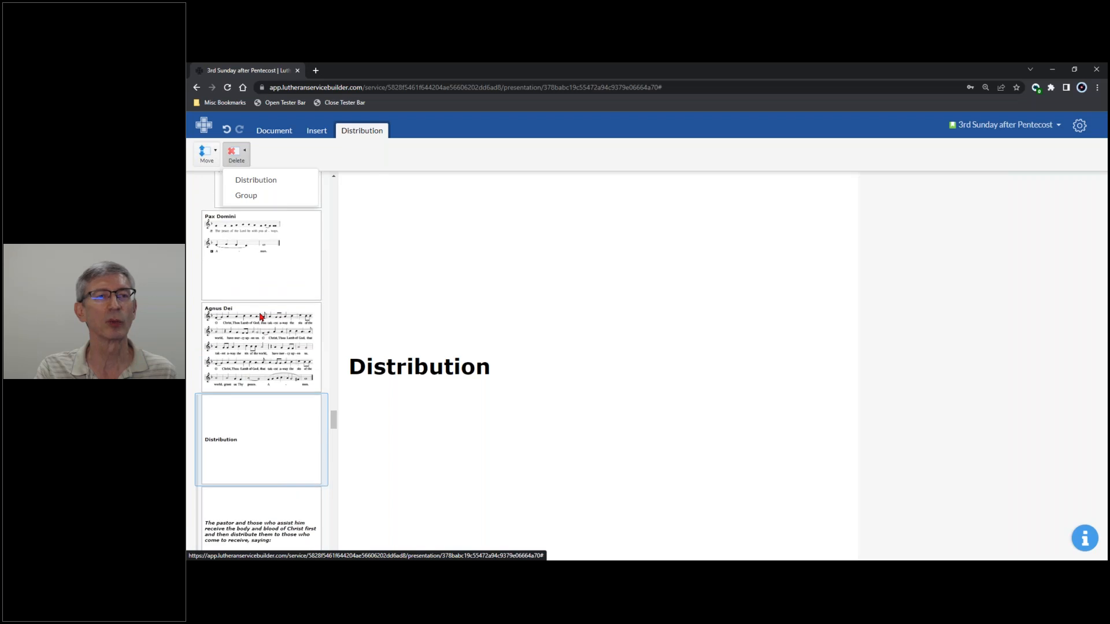
scroll(261, 330, down, 2)
scroll(265, 345, down, 1)
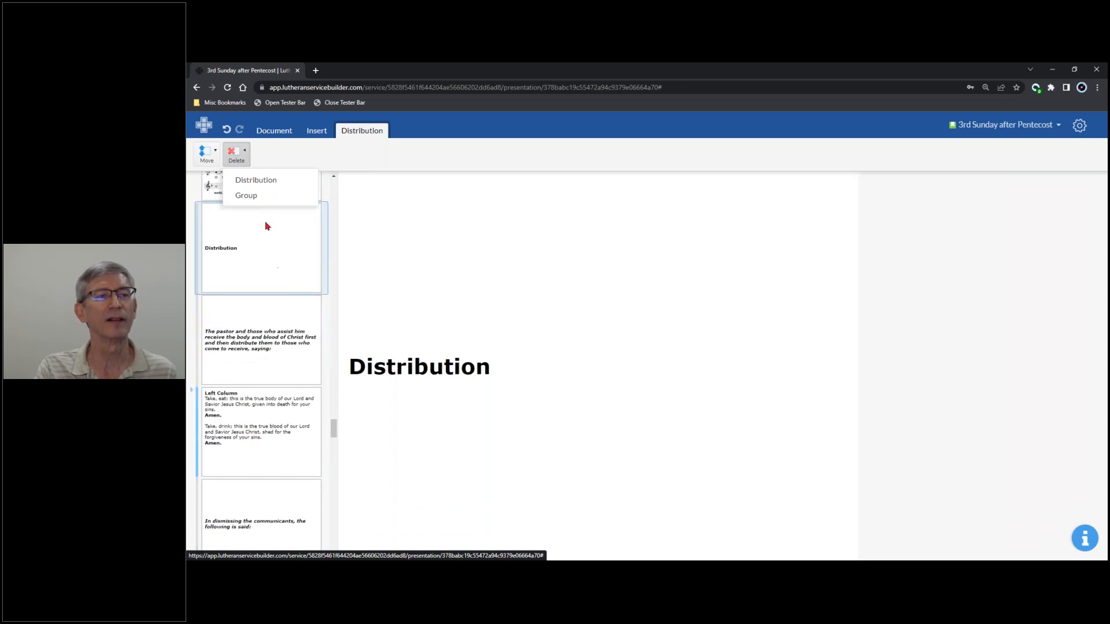
click(387, 151)
Delete only the two rubric slides in the Distribution group, about the pastor and assistants receiving first and about dismissing the communicants.
click(266, 346)
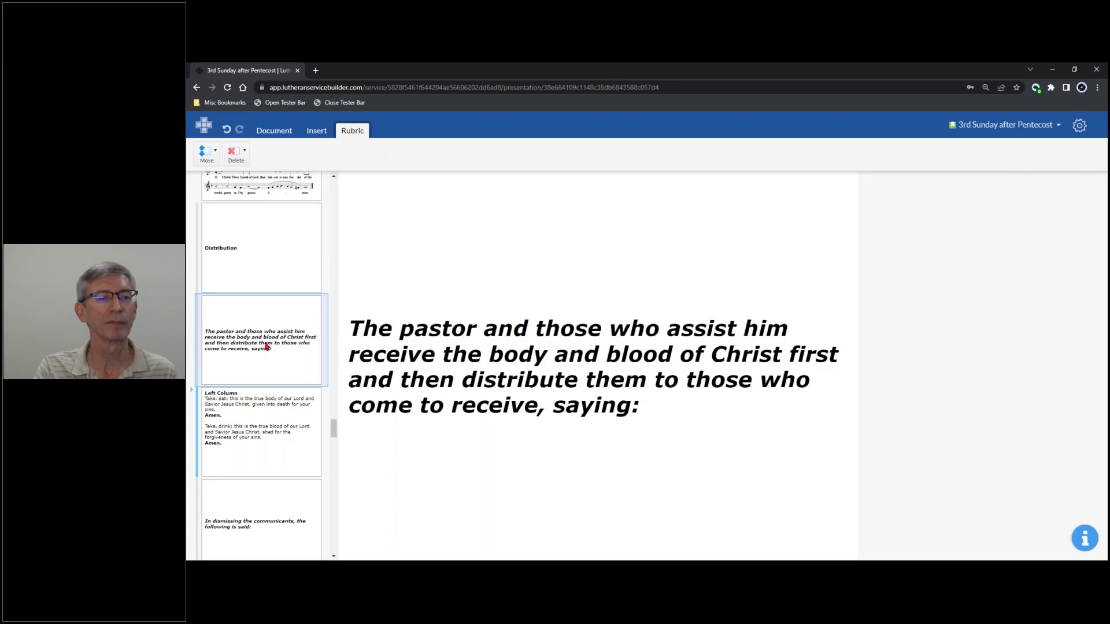
click(250, 167)
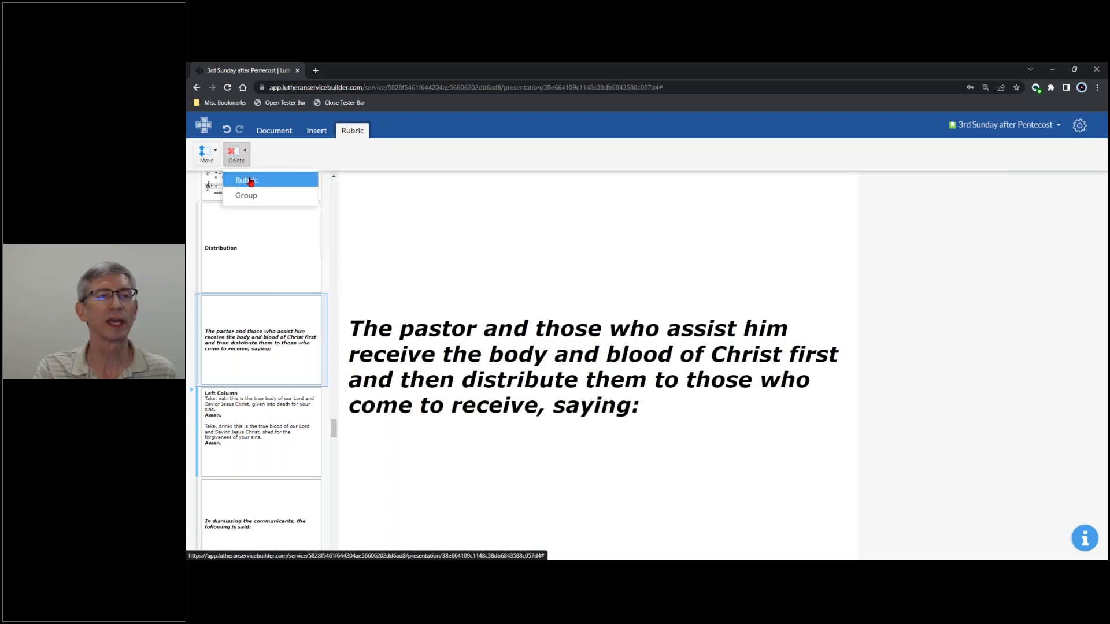
click(246, 180)
scroll(303, 262, down, 2)
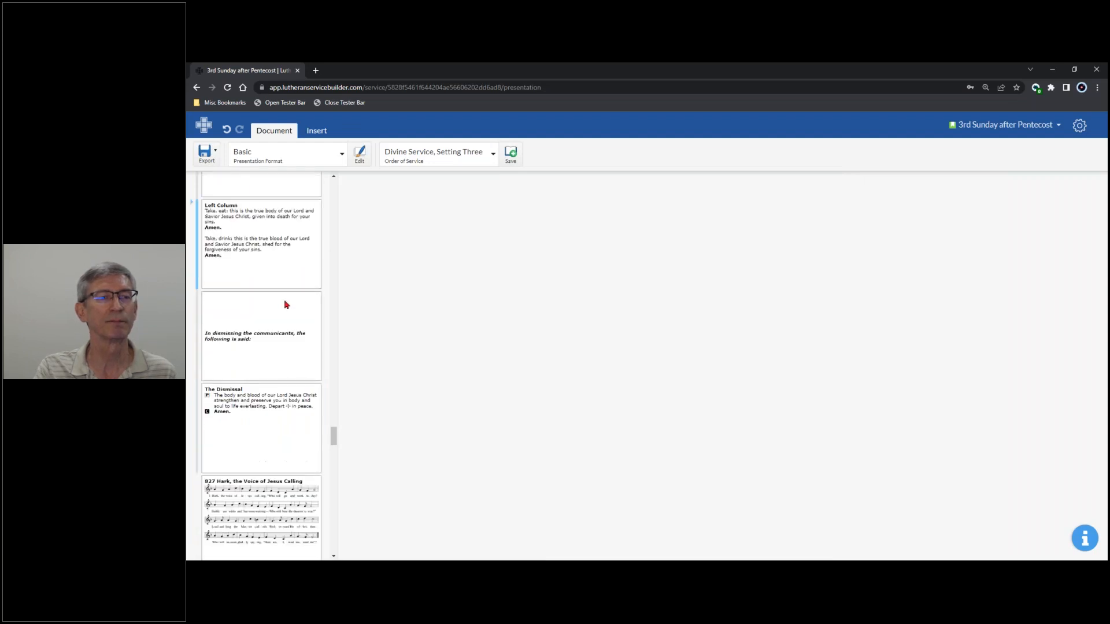
click(283, 324)
click(246, 155)
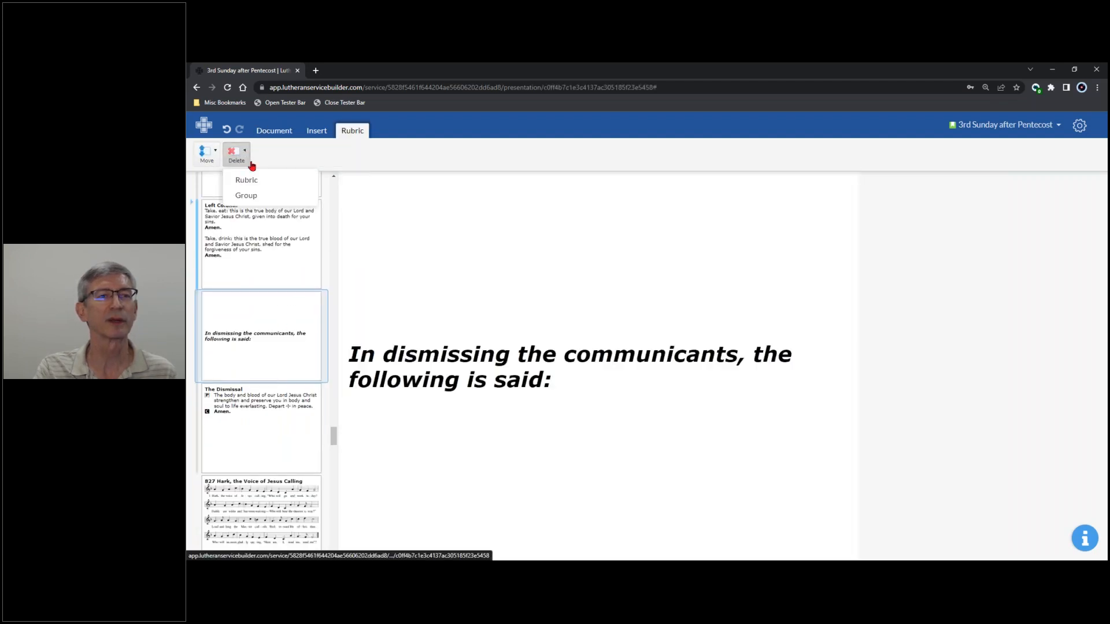
click(256, 179)
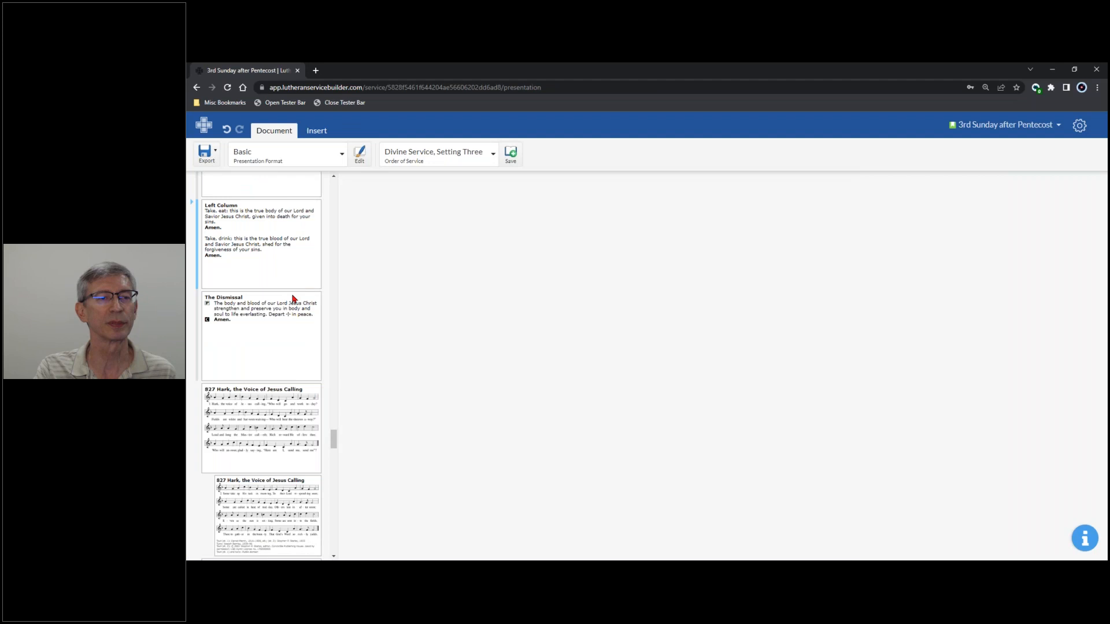
Review the slides for hymns 827 Hark, the Voice of Jesus Calling, 572 In the Shattered Bliss of Eden and 920 Forth in the Peace of Christ We Go.
scroll(294, 294, down, 3)
click(296, 242)
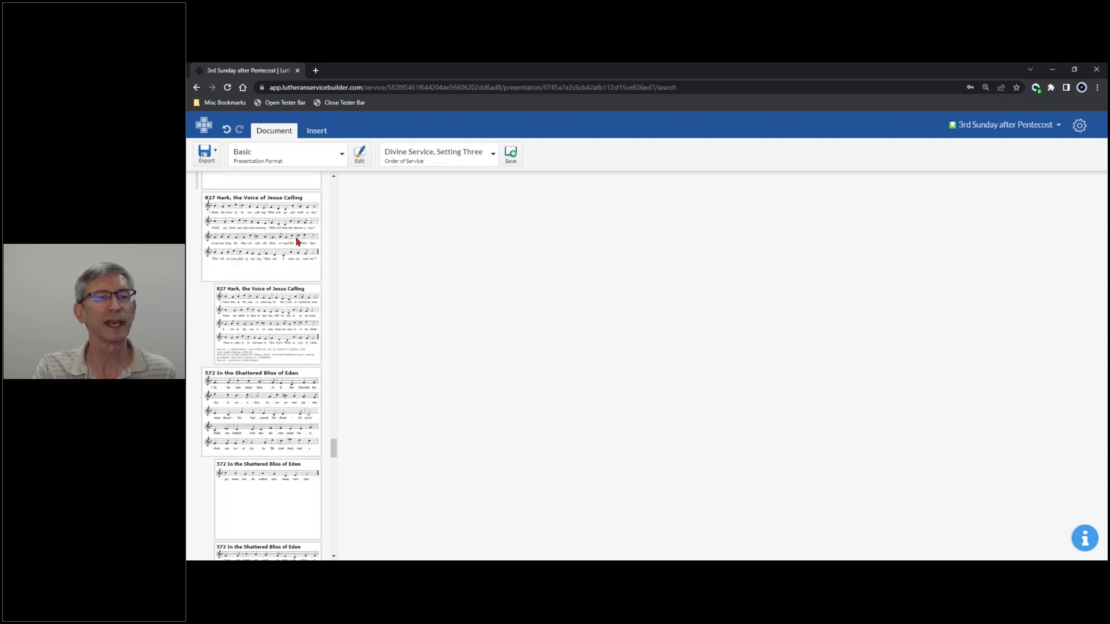
click(289, 310)
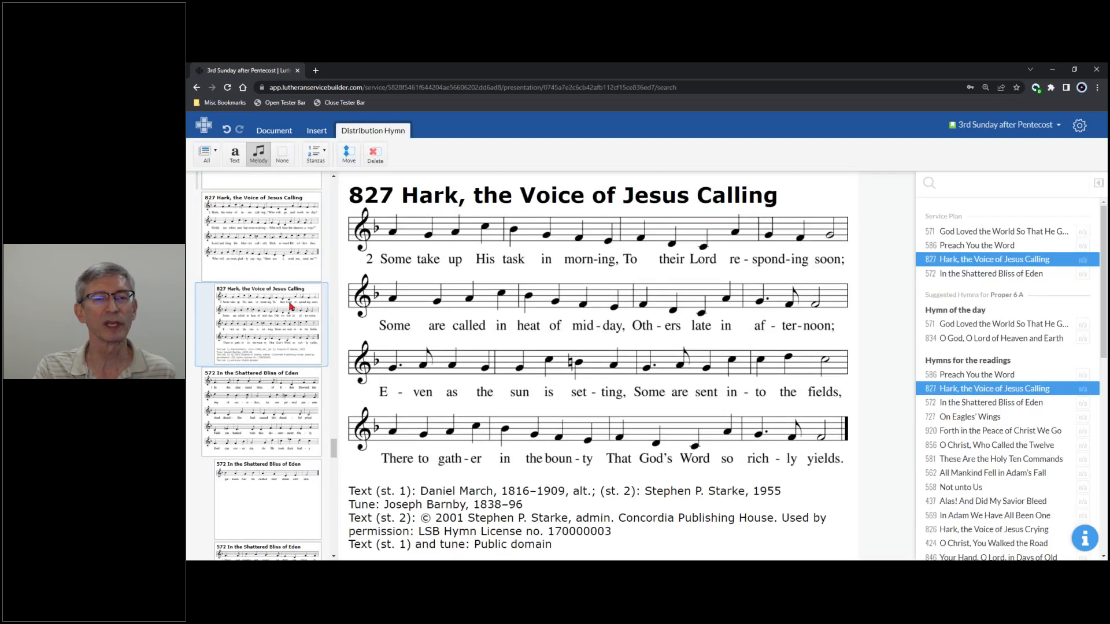
scroll(298, 359, down, 2)
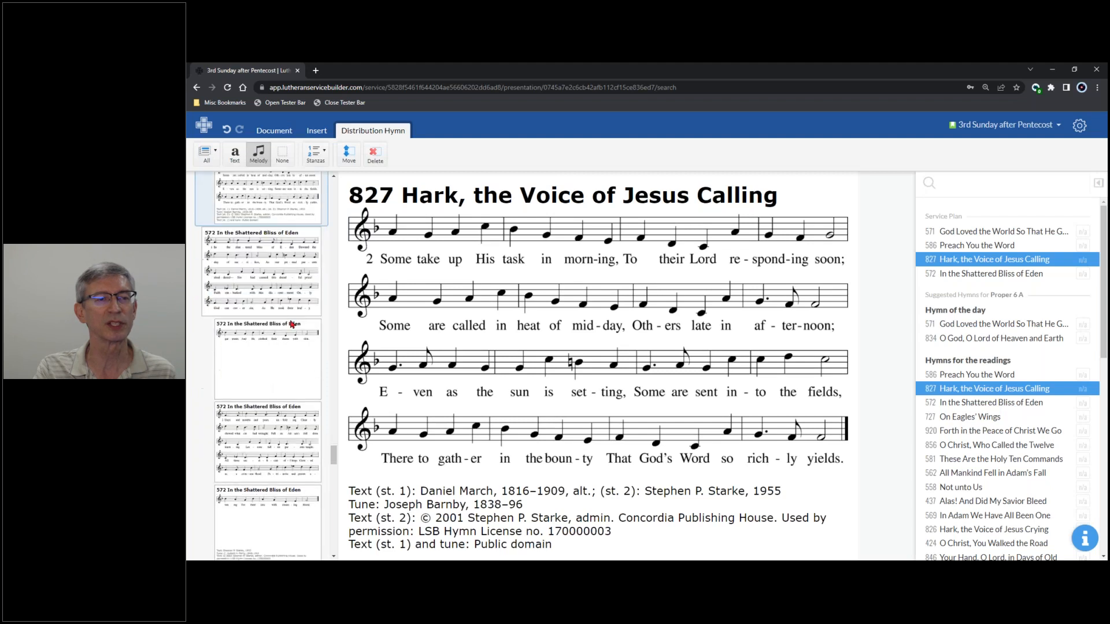
click(278, 271)
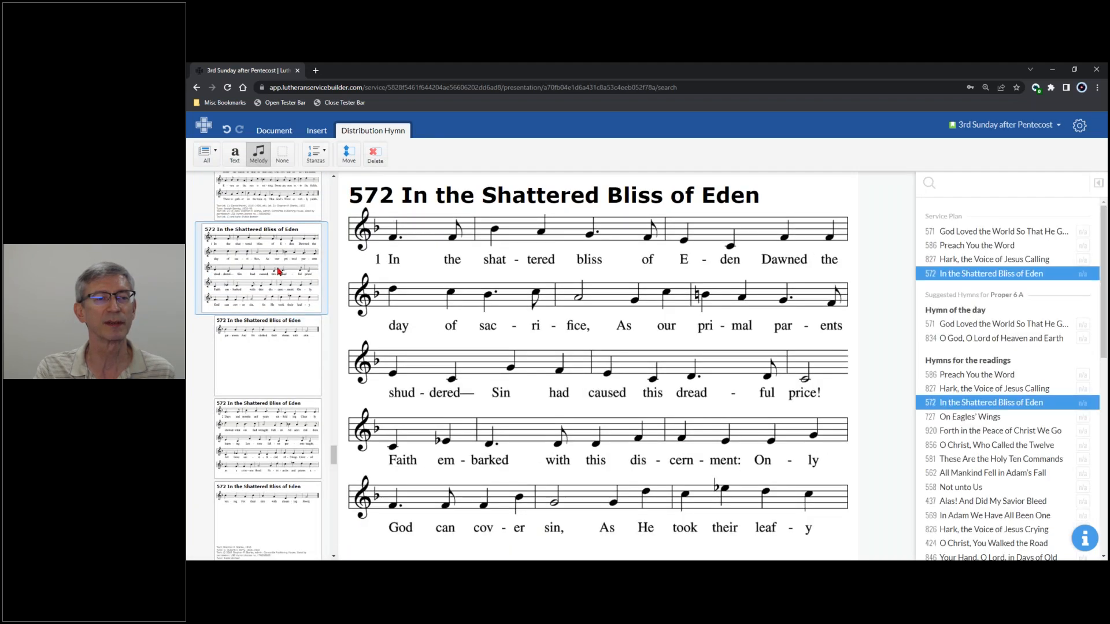
click(280, 430)
scroll(287, 426, down, 4)
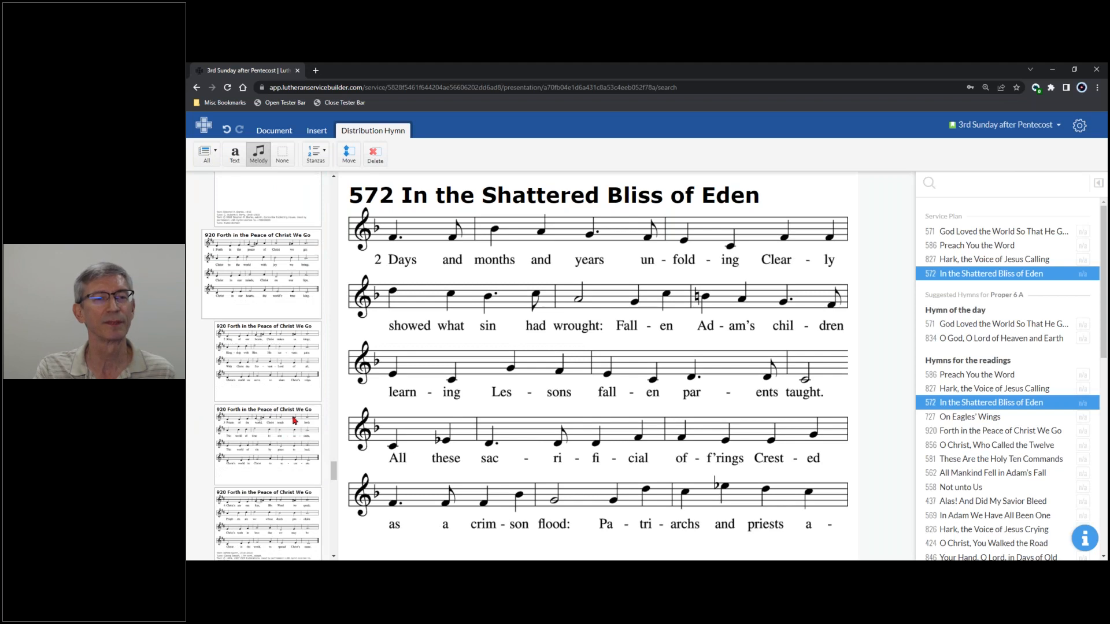
click(263, 275)
Delete the Stand rubric slide before the Nunc Dimittis.
scroll(267, 276, down, 4)
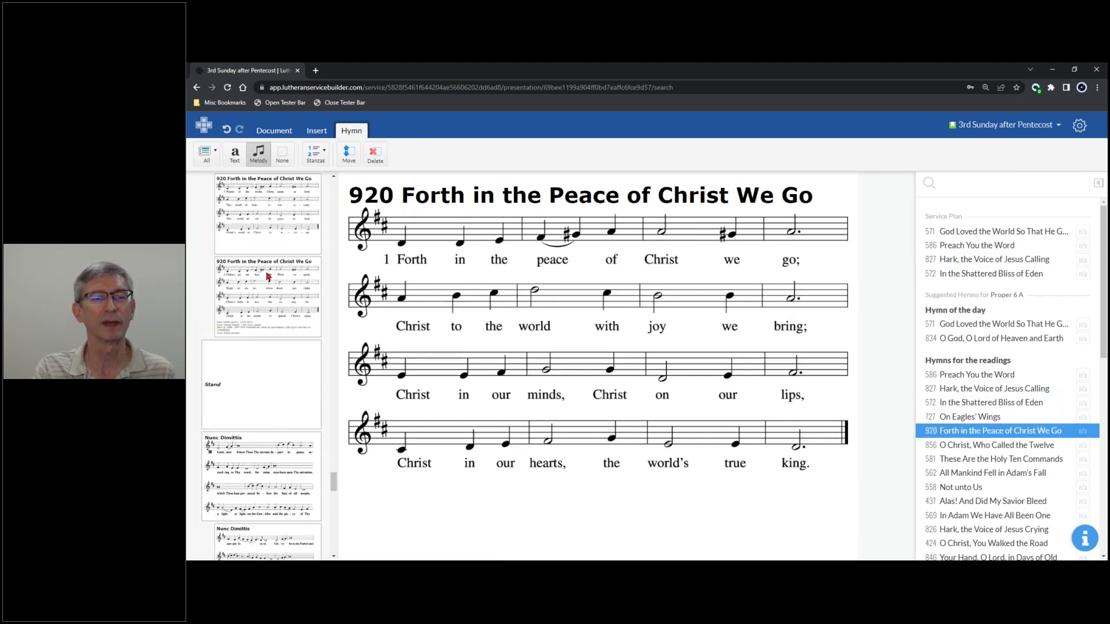
click(272, 380)
key(Delete)
Review the Nunc Dimittis, Thanksgiving and Post-Communion Collect slides.
scroll(291, 348, down, 3)
click(285, 243)
click(278, 323)
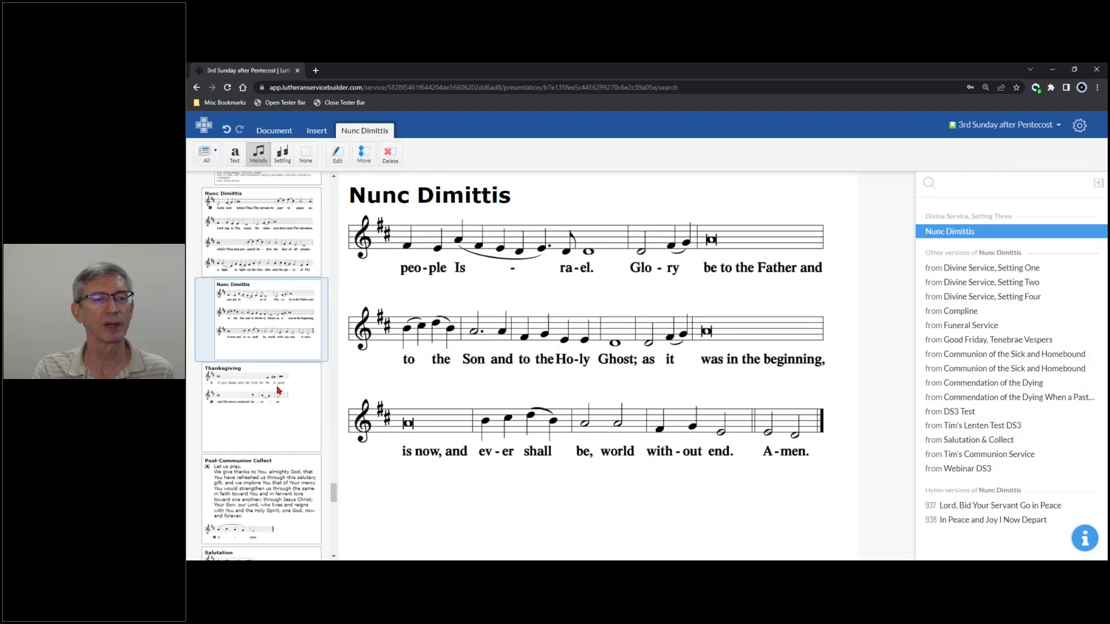
click(279, 391)
scroll(291, 394, down, 5)
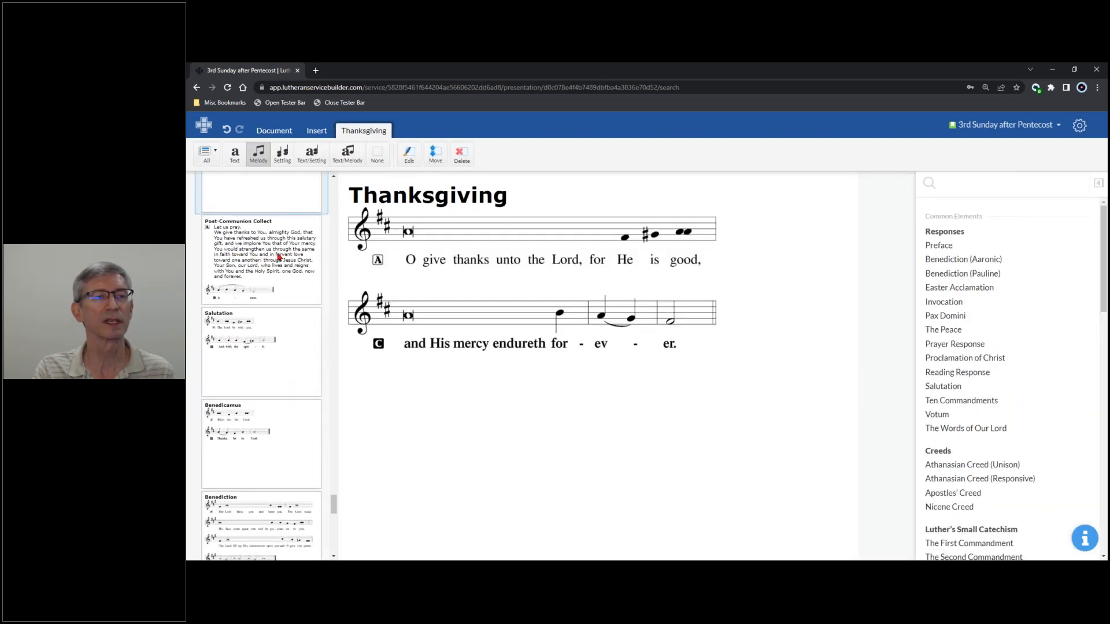
click(278, 257)
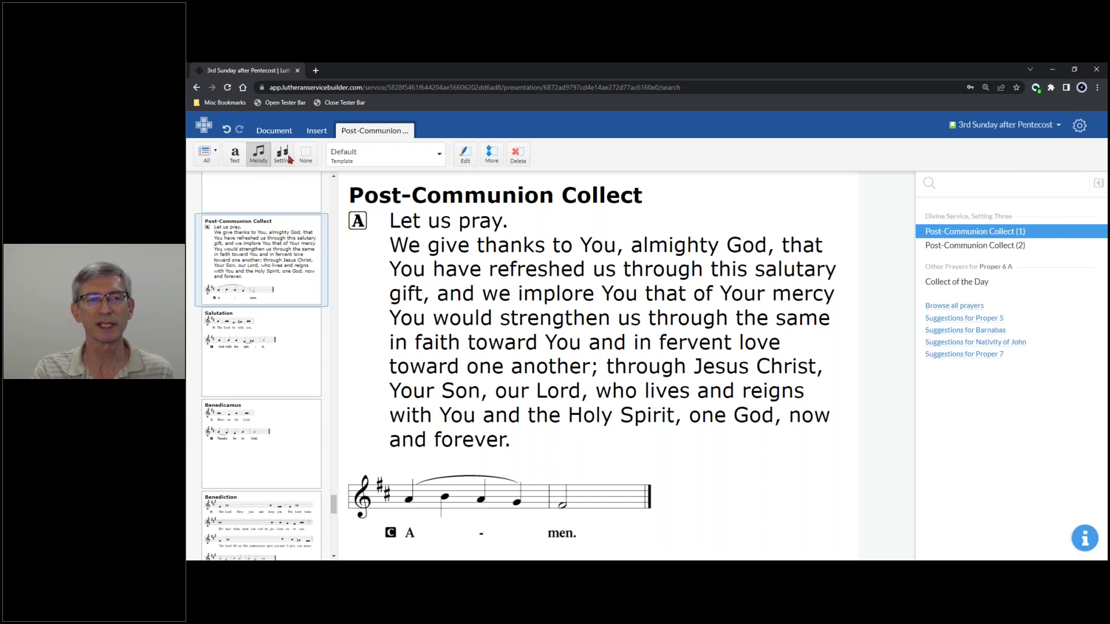
Exclude stanzas 2 and 4 from the departing hymn 727 On Eagles' Wings and check its refrain slide.
scroll(281, 420, down, 10)
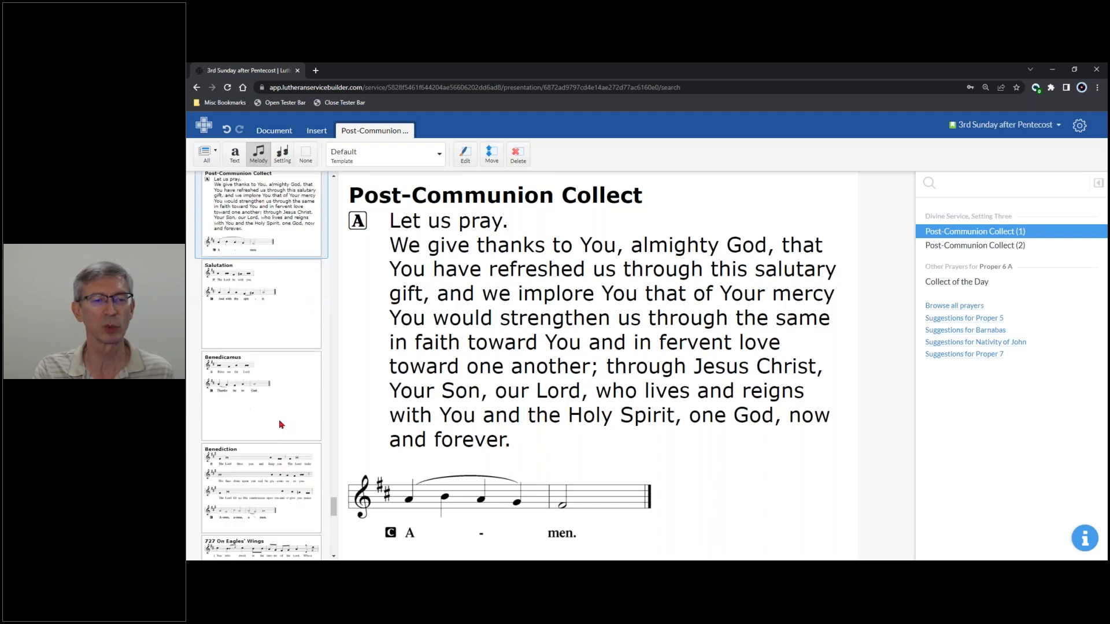
scroll(281, 420, down, 5)
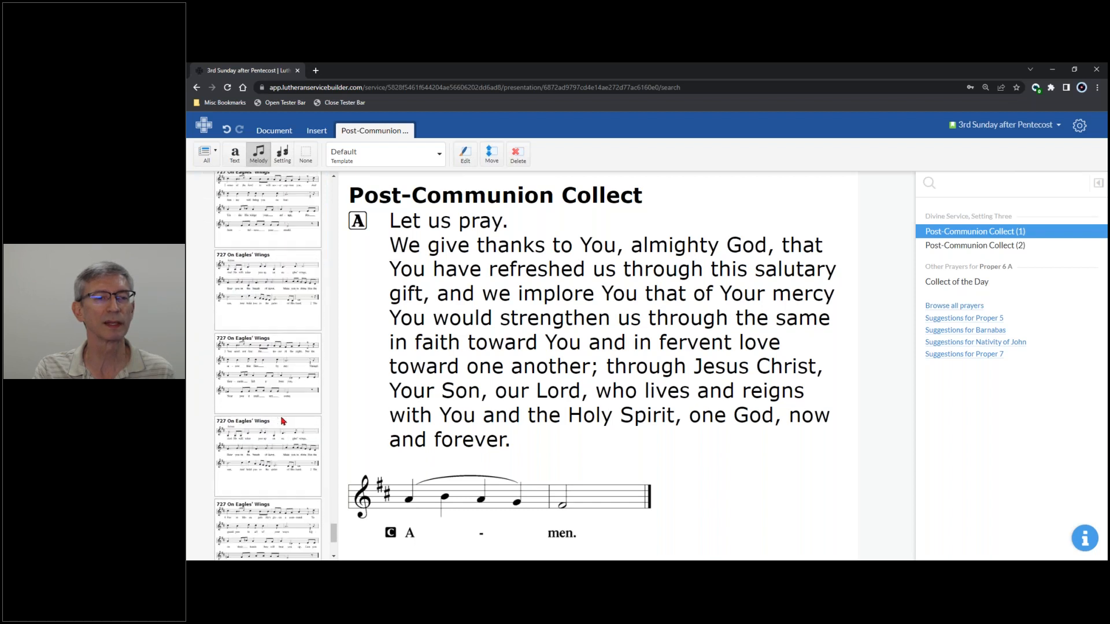
scroll(283, 420, up, 3)
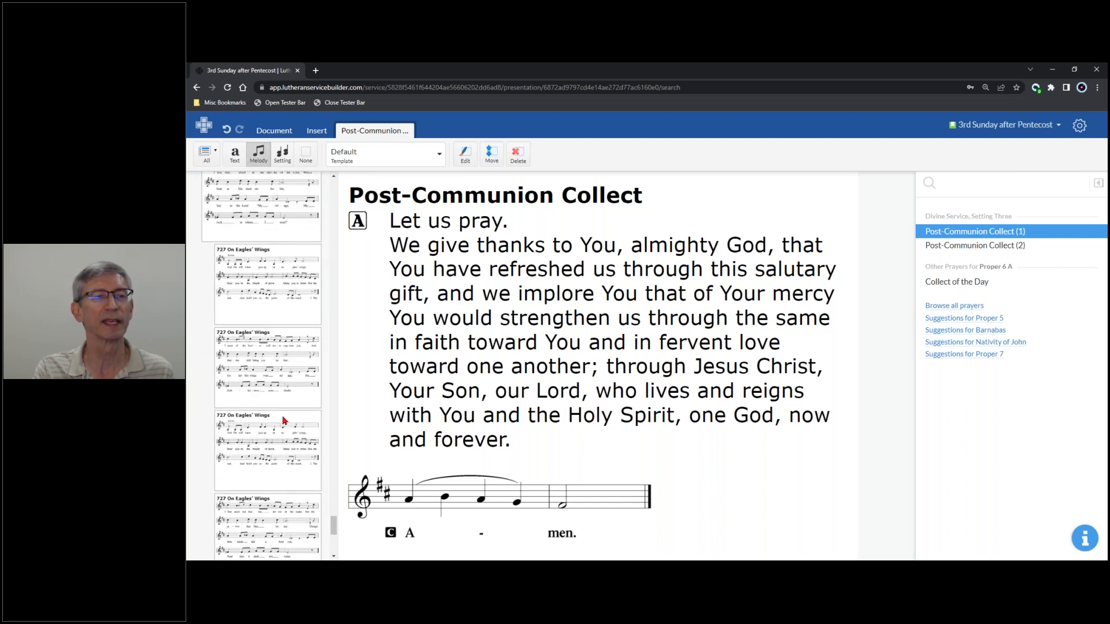
click(276, 258)
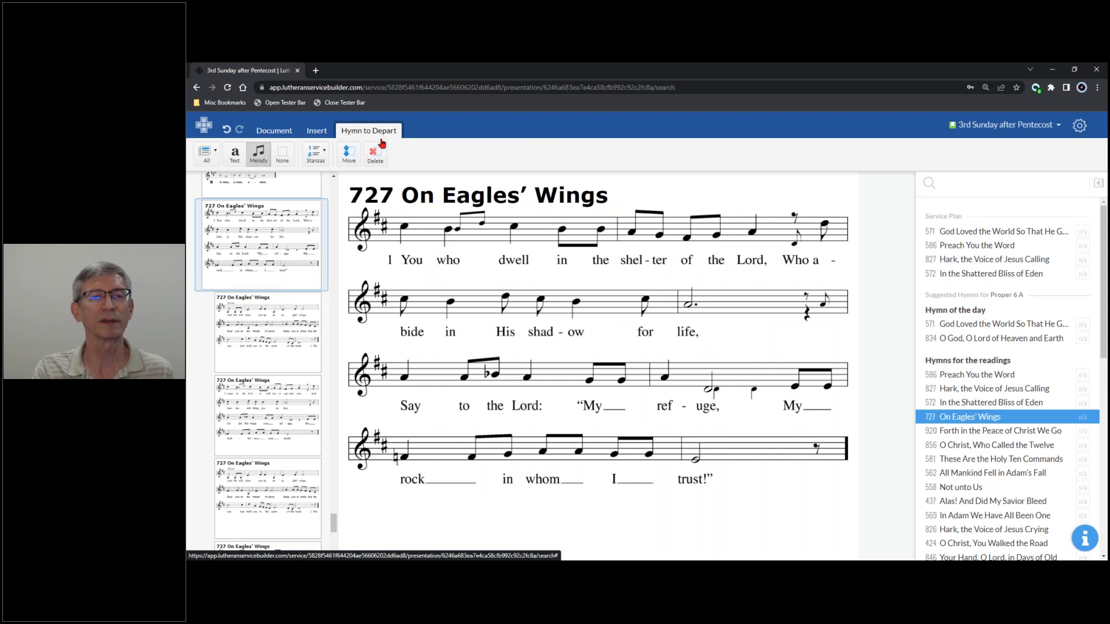
scroll(280, 300, down, 3)
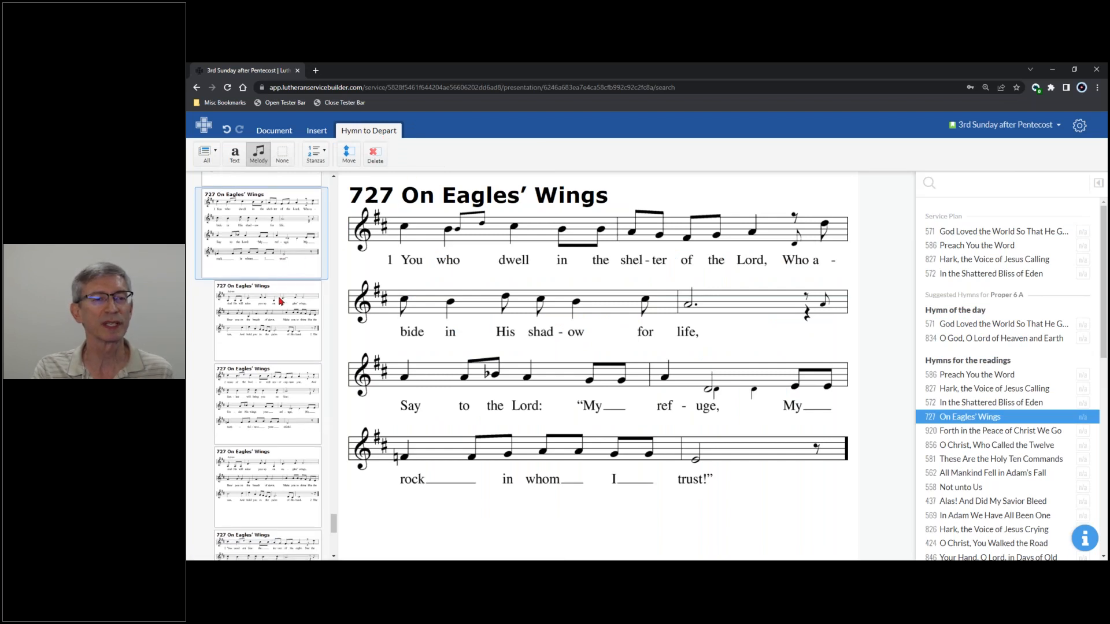
scroll(280, 300, down, 3)
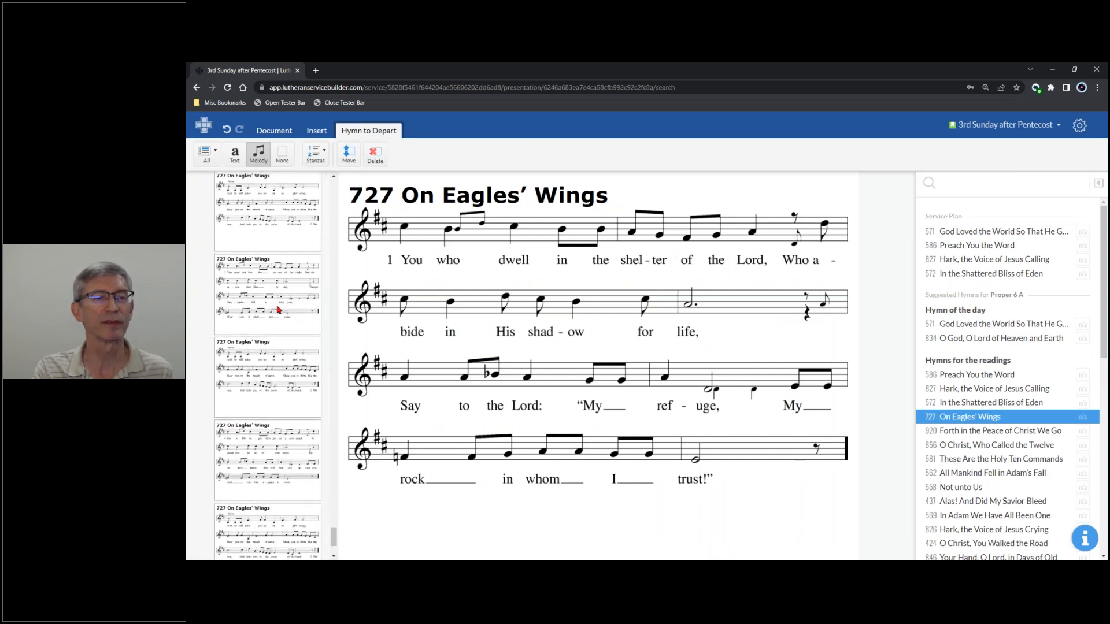
click(317, 154)
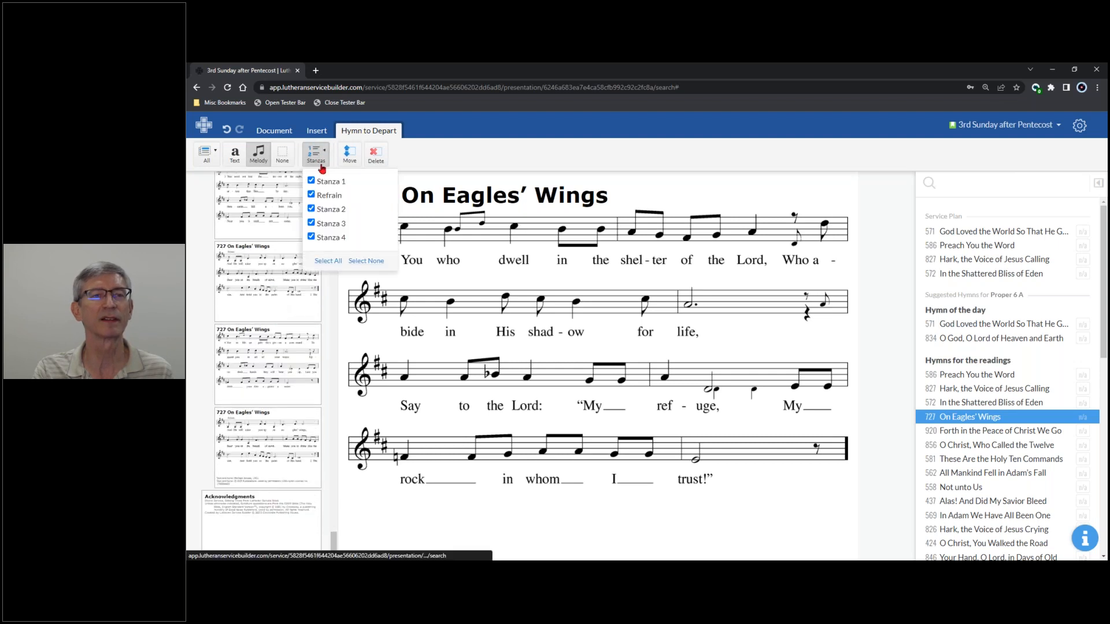
click(312, 237)
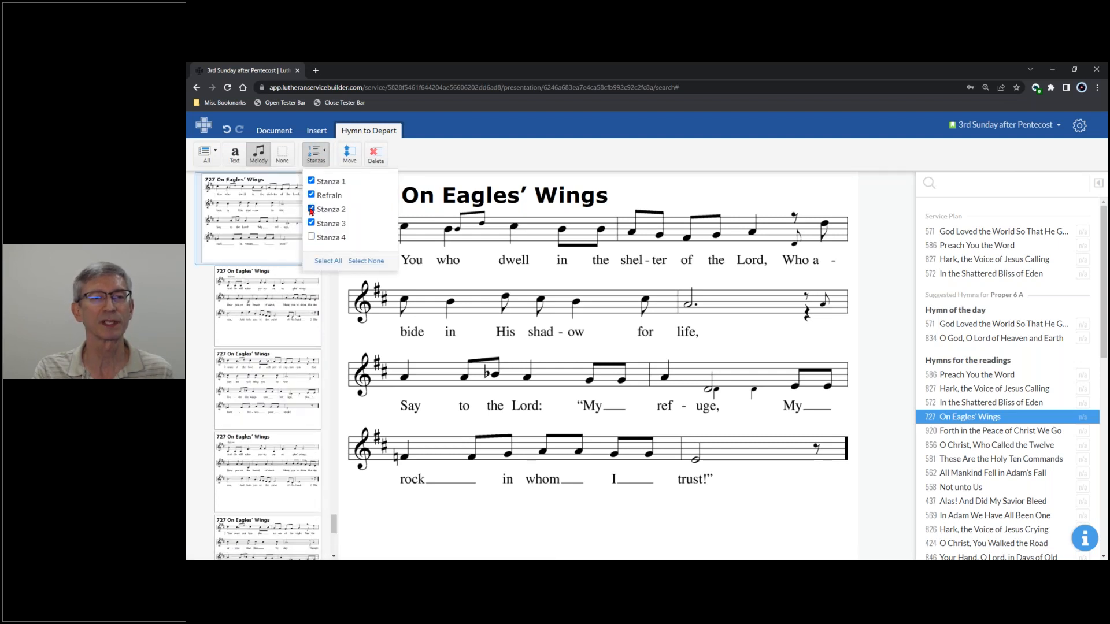
click(311, 210)
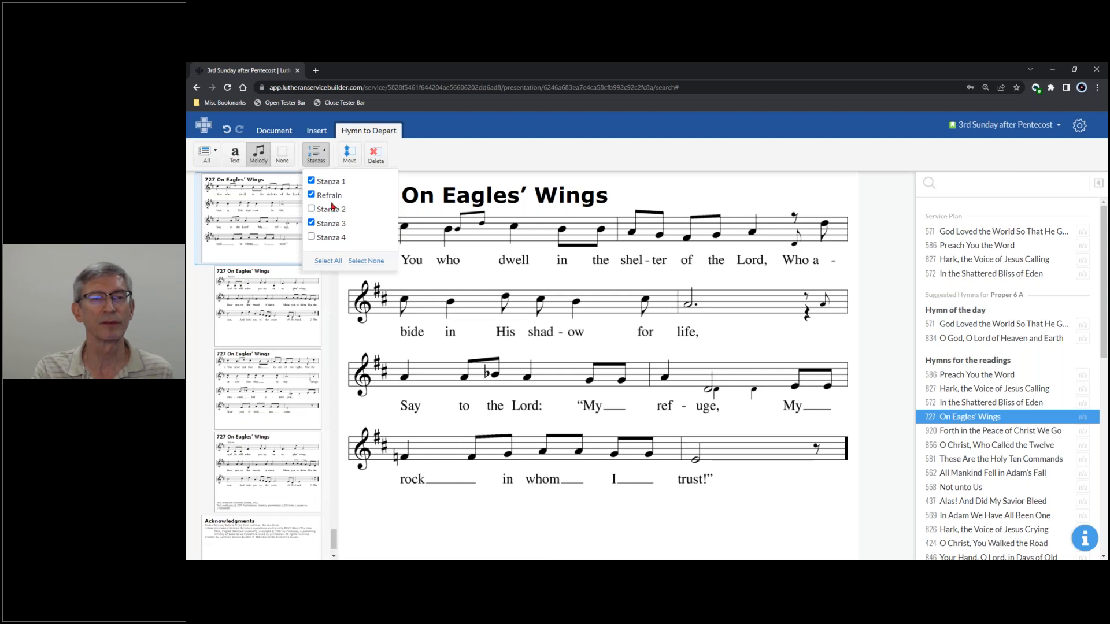
click(209, 302)
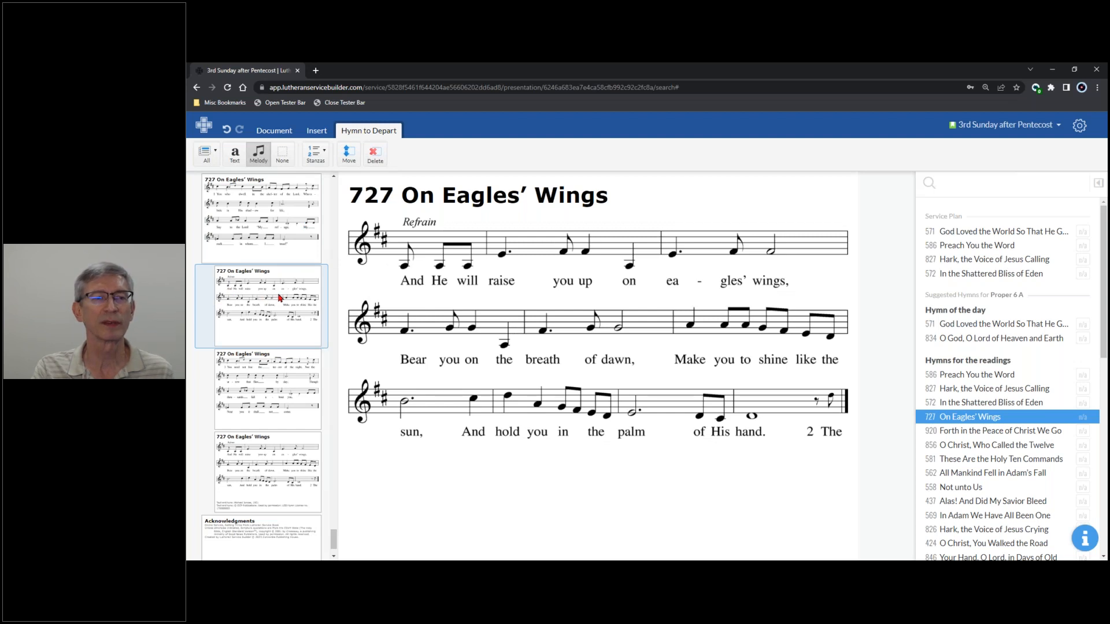
Review the stanza 1, stanza 3 and refrain slides of hymn 727 On Eagles' Wings and check its included stanzas.
click(282, 370)
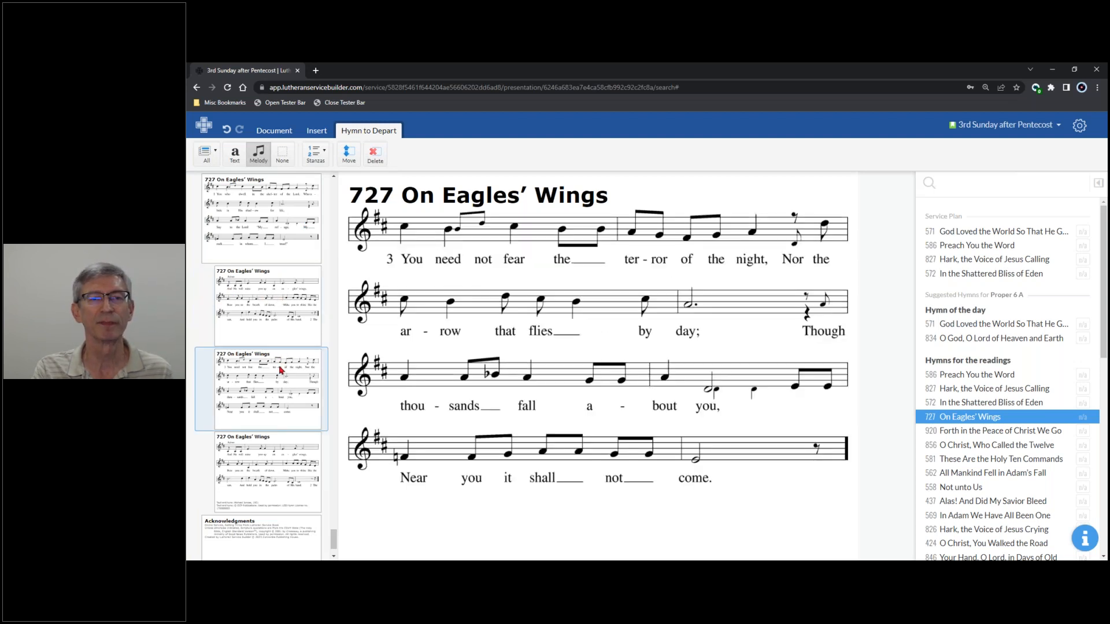
click(259, 458)
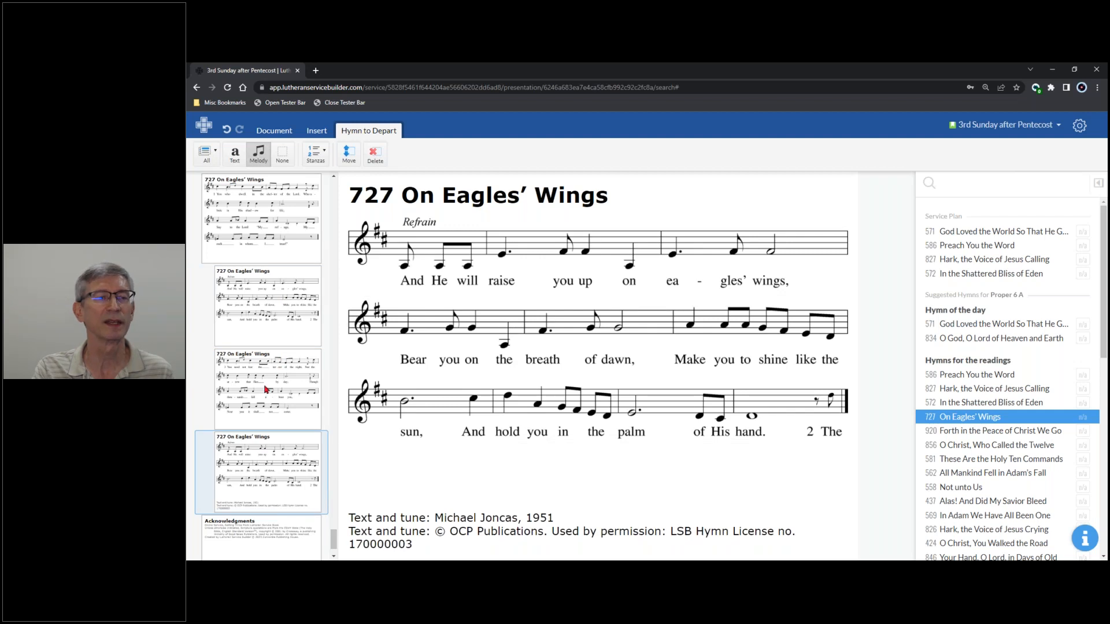
click(275, 302)
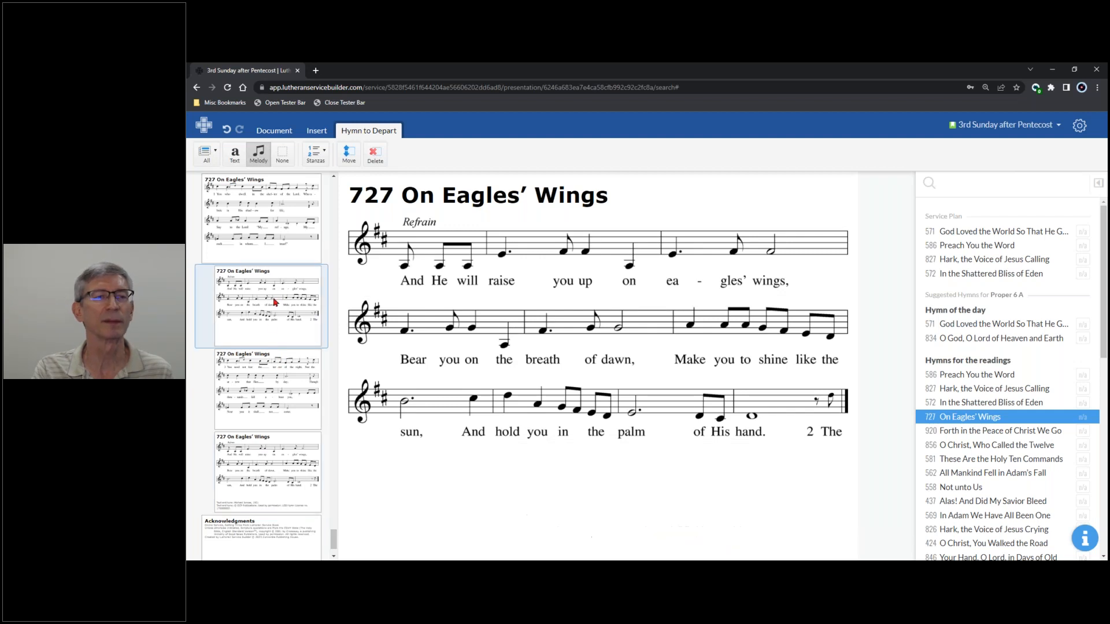
click(281, 379)
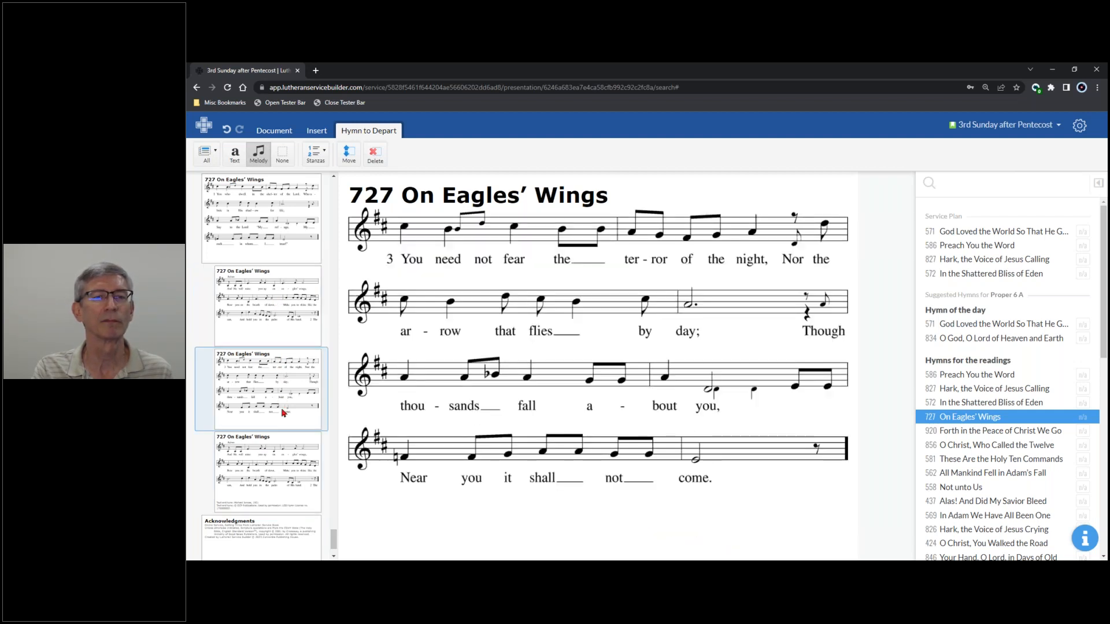
click(277, 462)
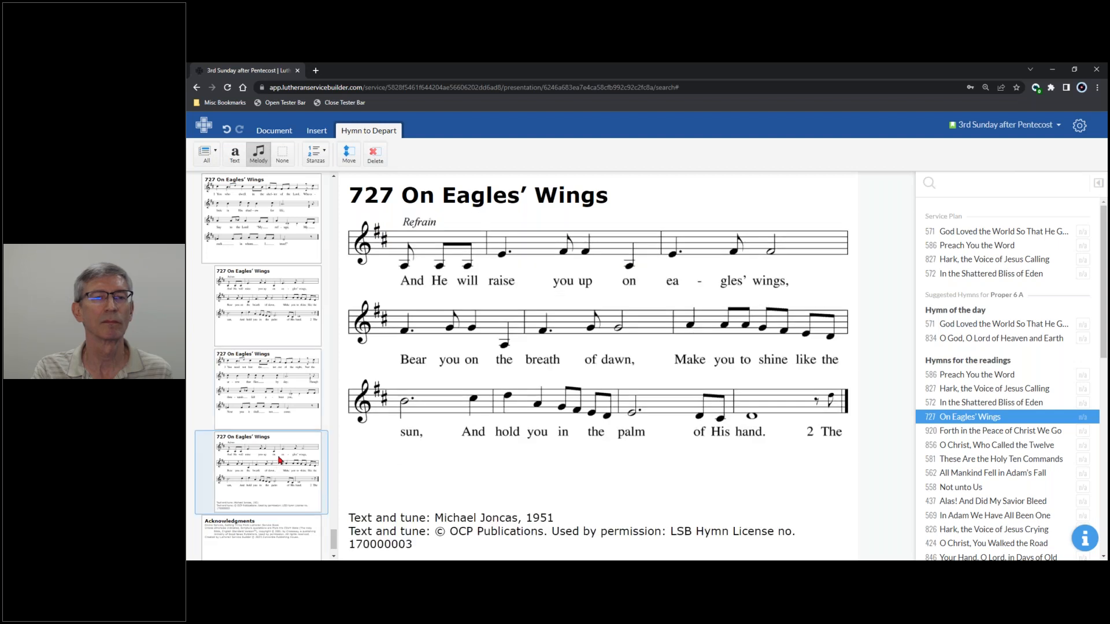
click(316, 154)
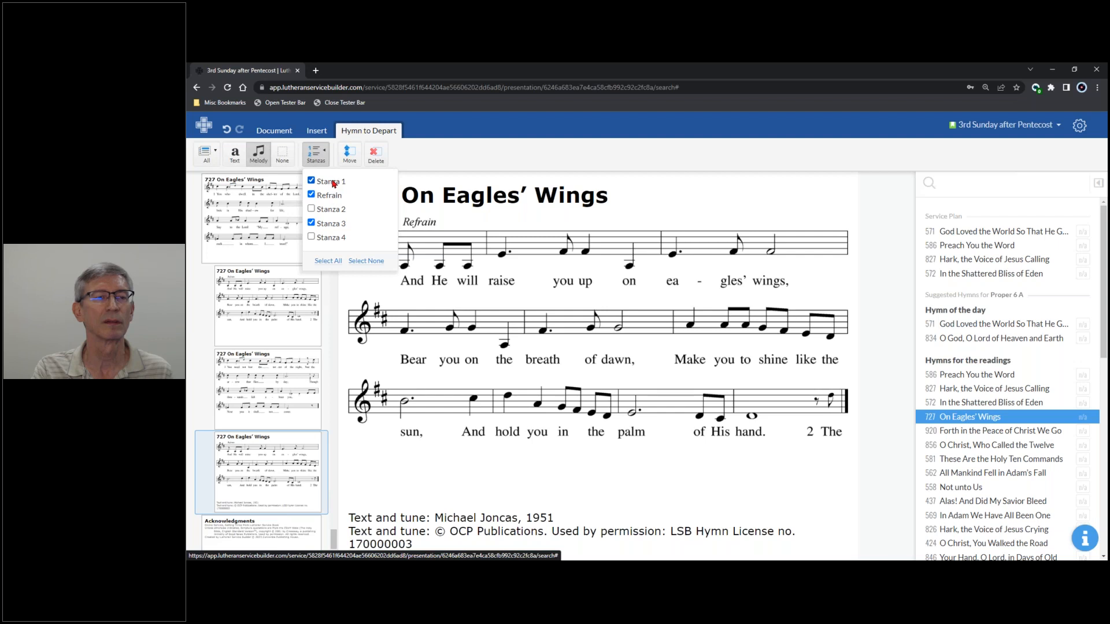
click(263, 229)
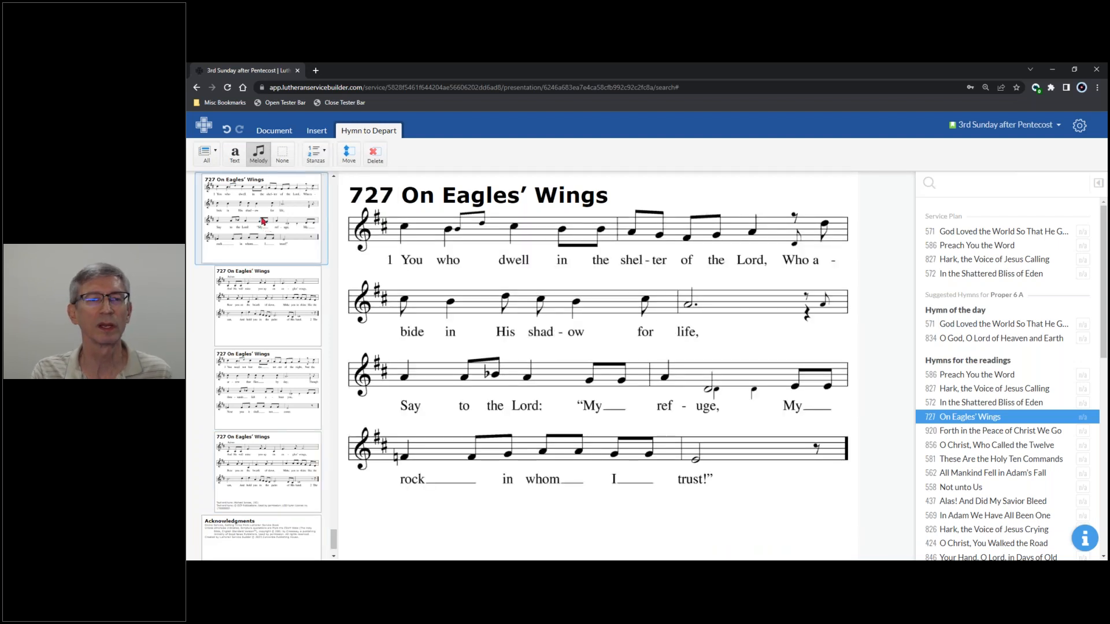
scroll(273, 229, up, 1)
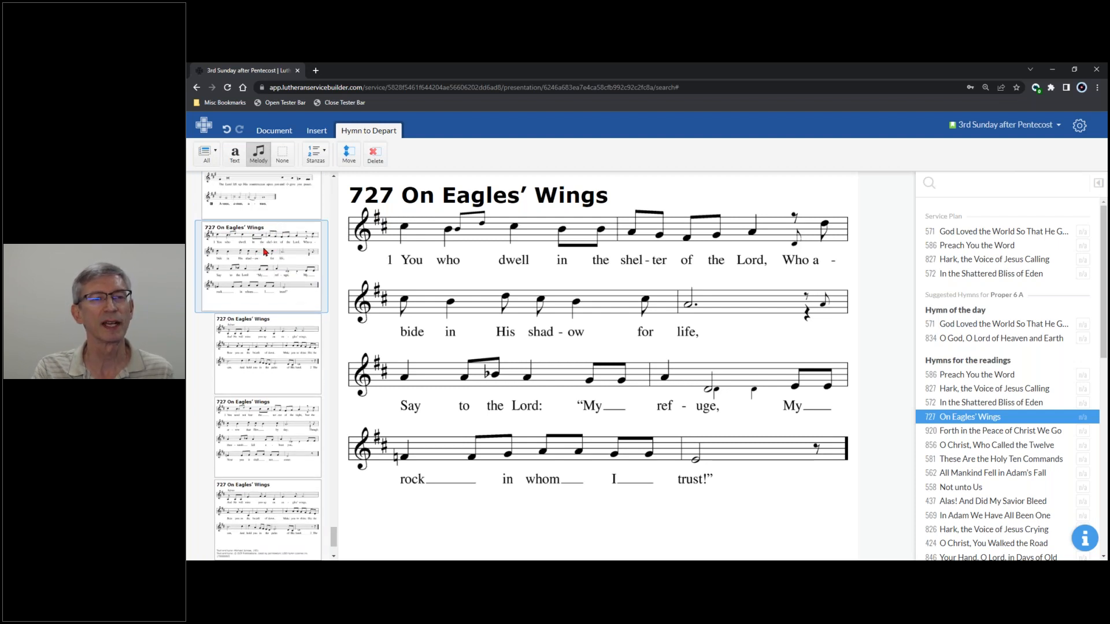
click(268, 351)
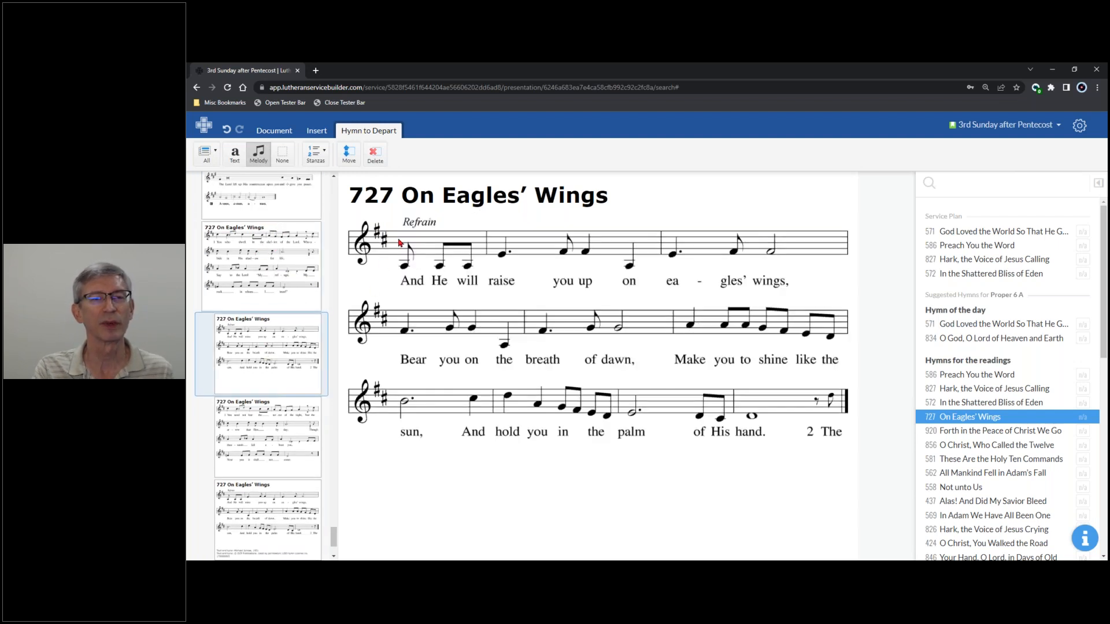
click(258, 439)
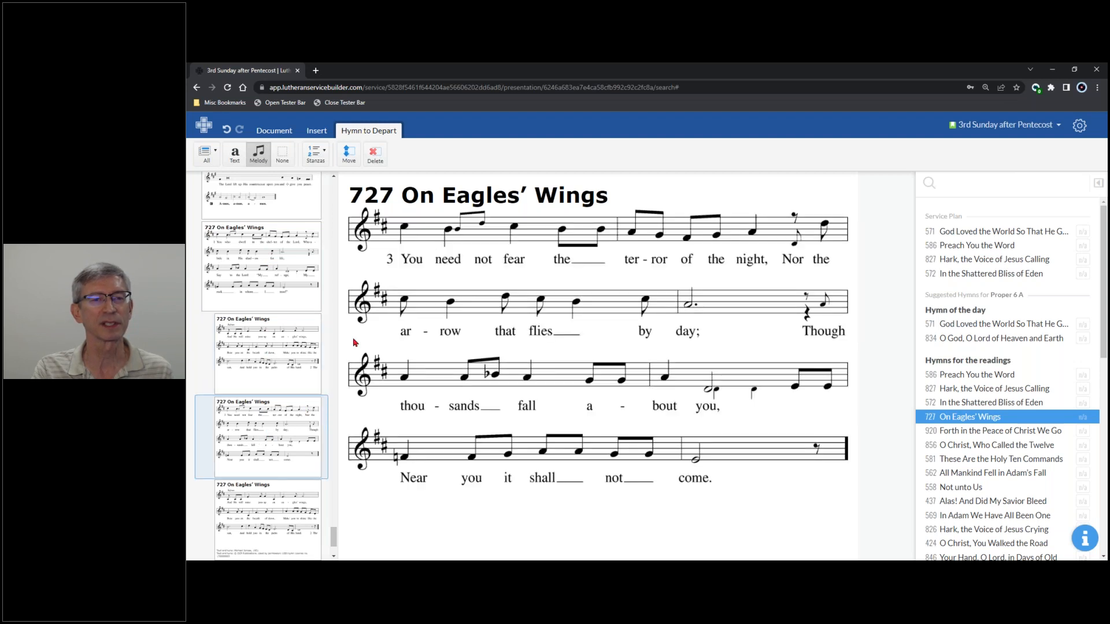
click(269, 525)
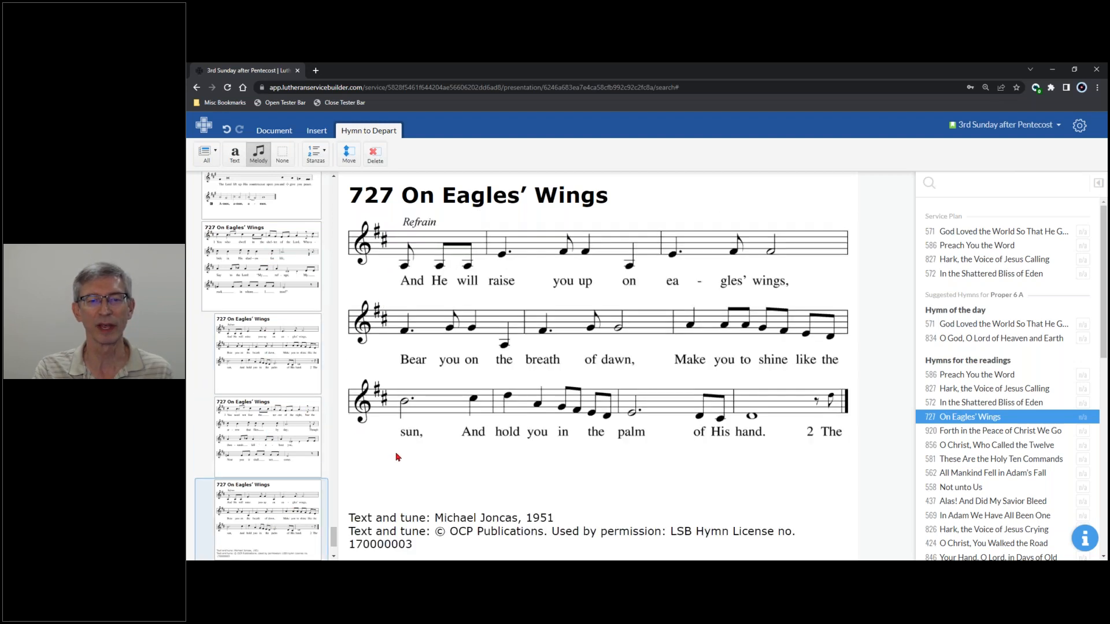
View the closing Acknowledgments slide and return to the Confession and Absolution heading slide at the beginning of the presentation.
scroll(329, 459, down, 2)
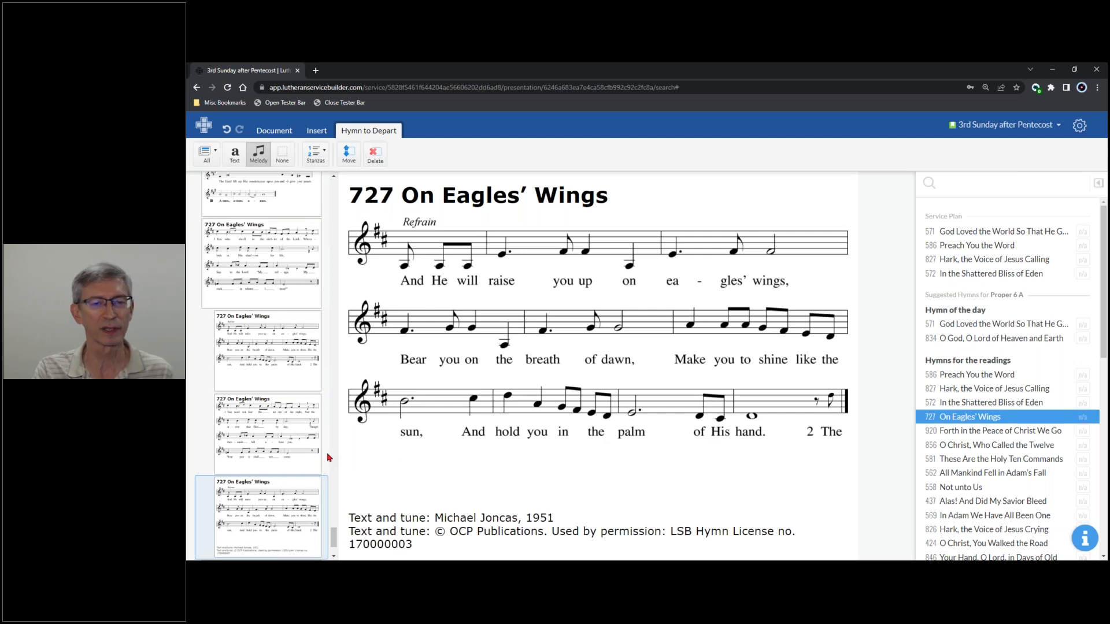
click(264, 503)
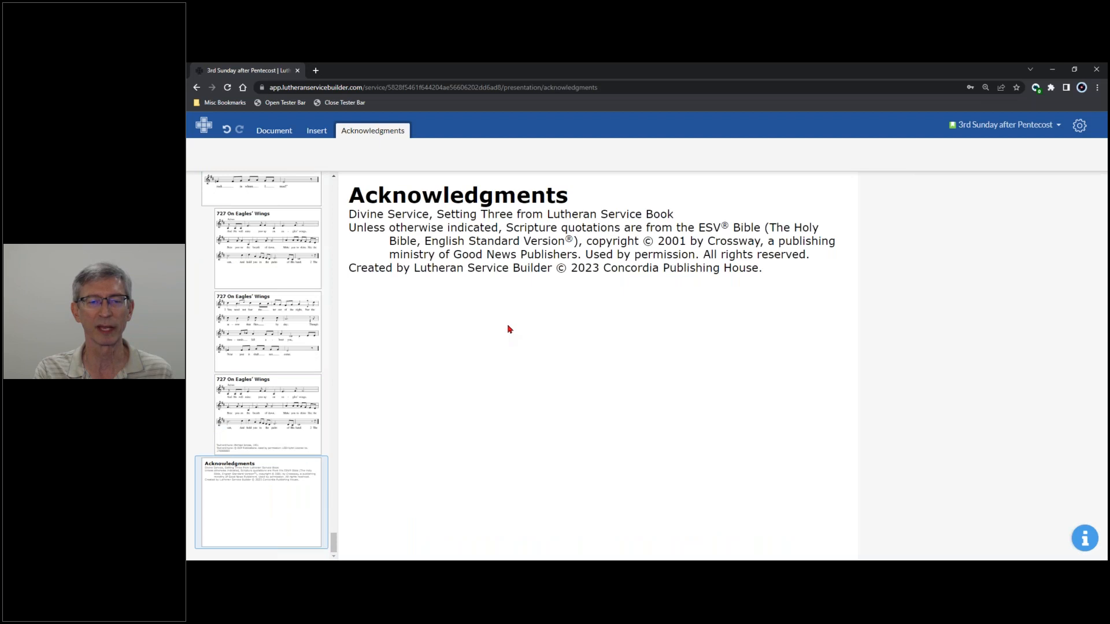
scroll(299, 386, up, 7)
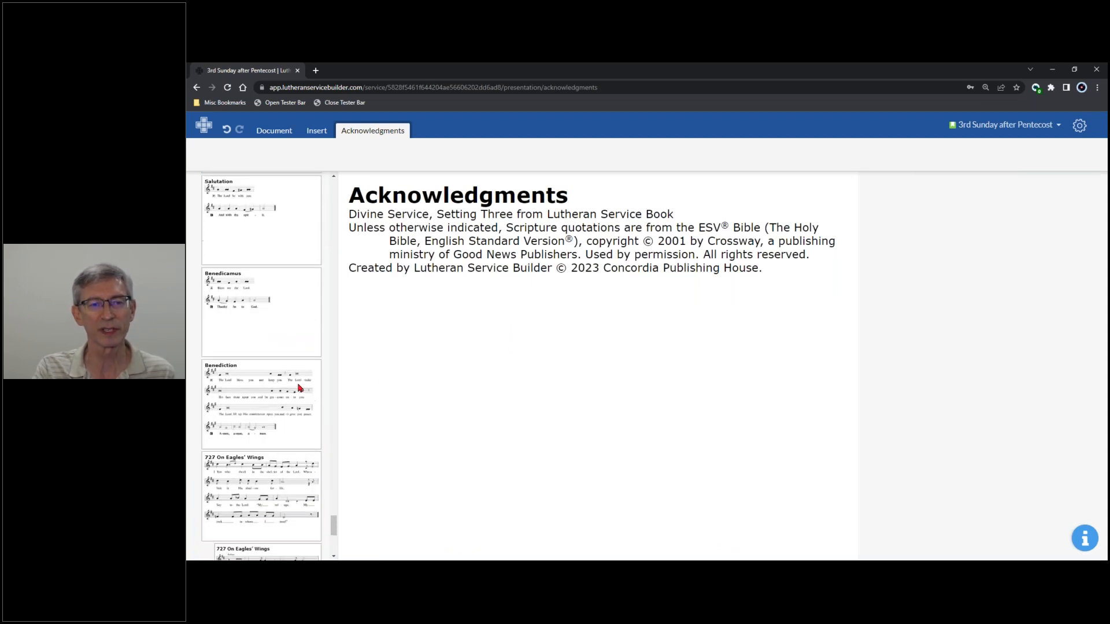
scroll(295, 347, up, 1)
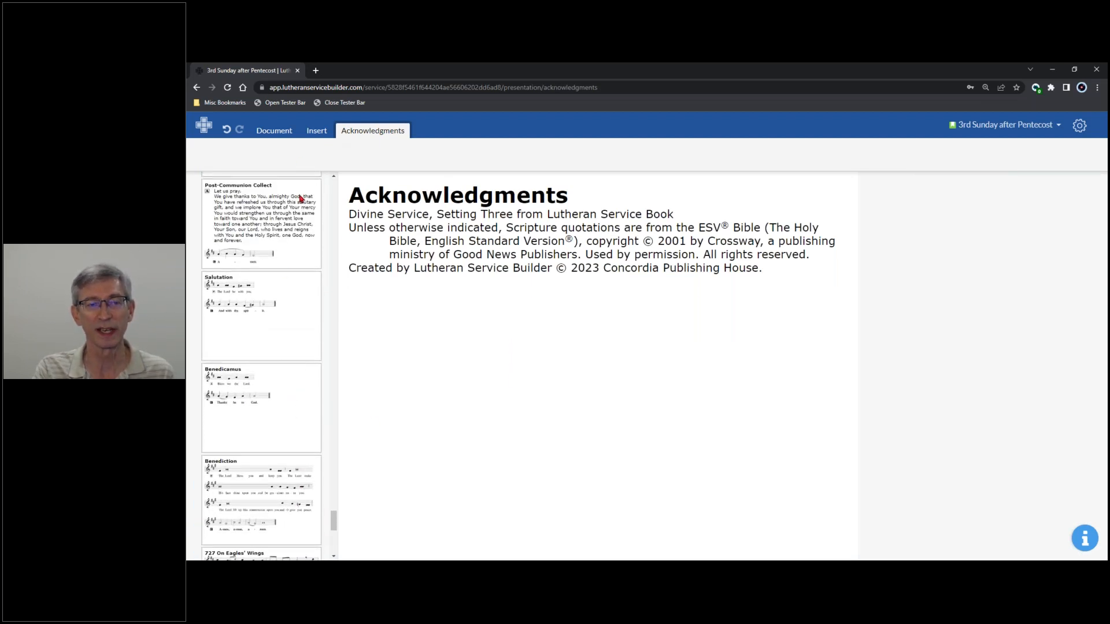
drag(333, 521, 359, 173)
click(270, 221)
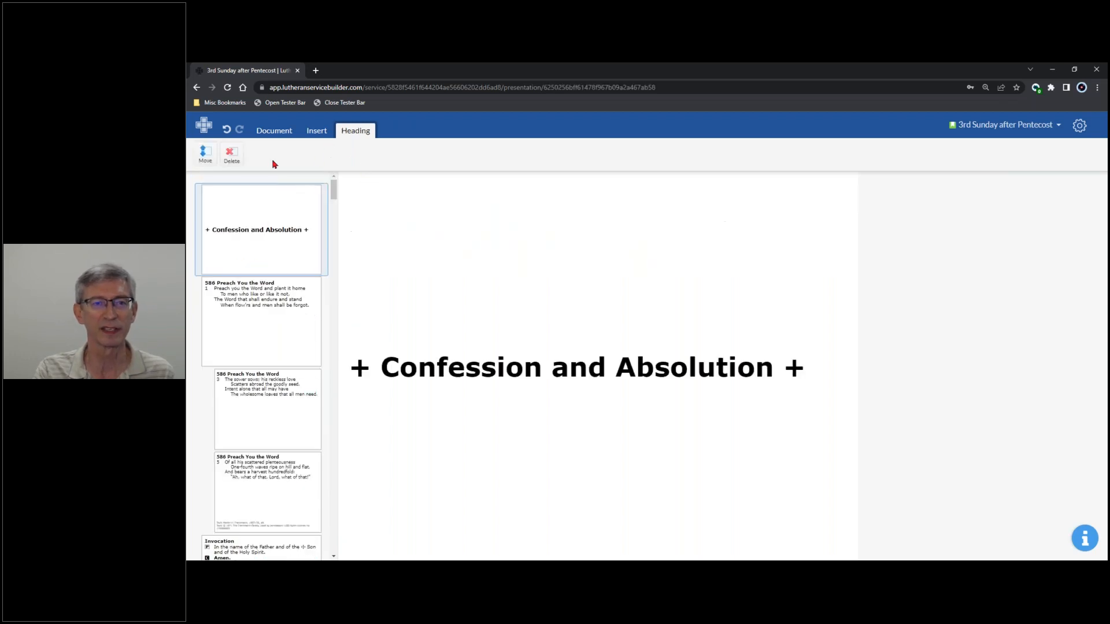
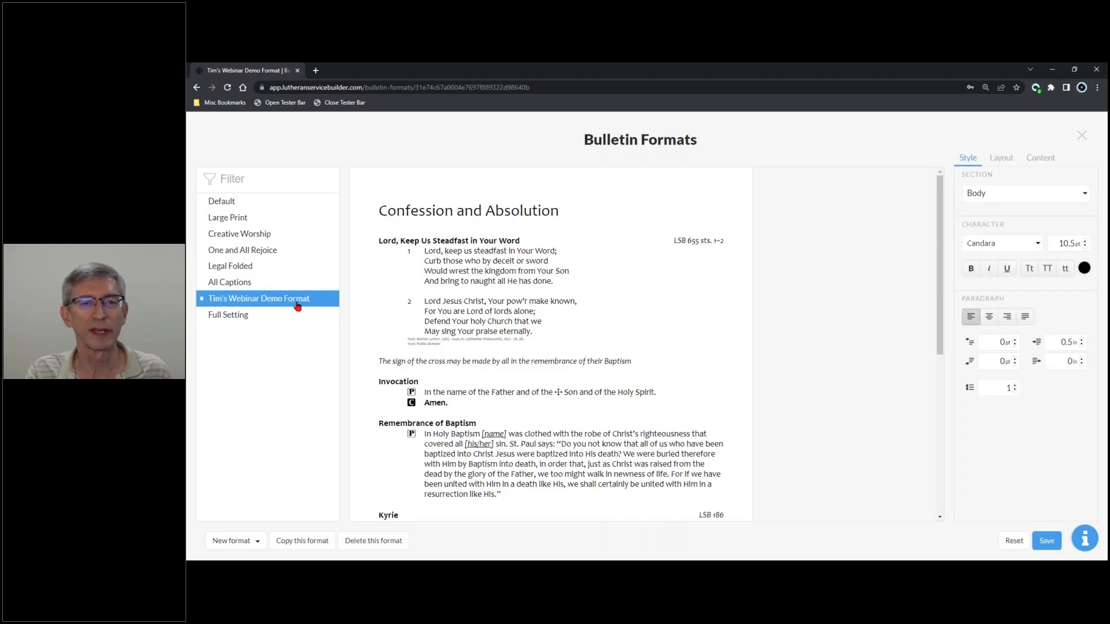
Check the deletion prompt for the custom webinar demo bulletin format, cancel it, and close Bulletin Formats.
click(382, 543)
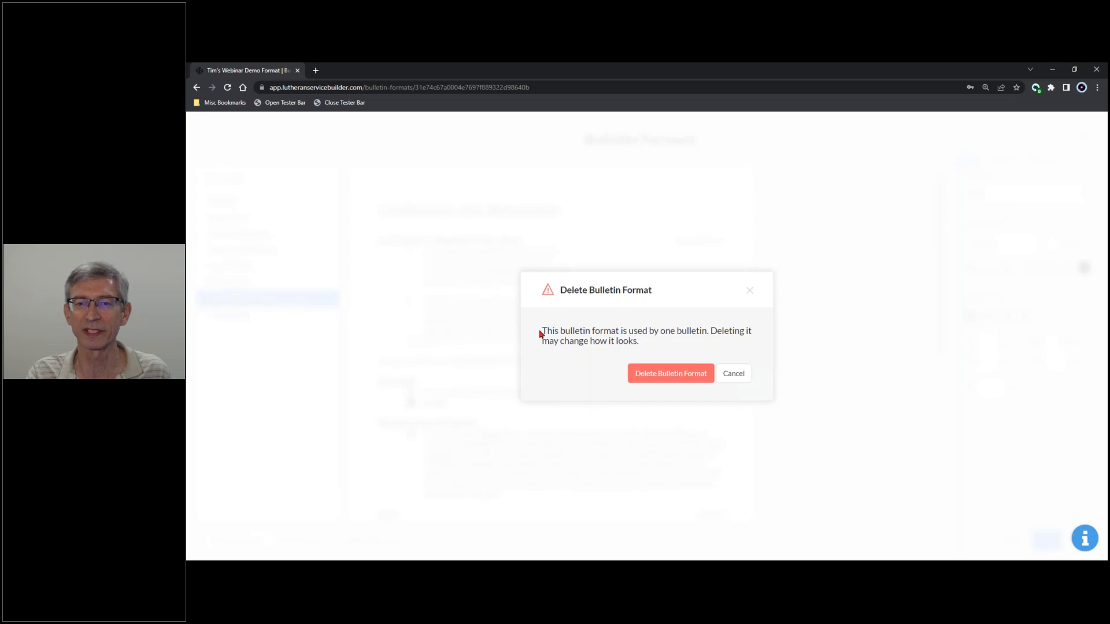
click(734, 374)
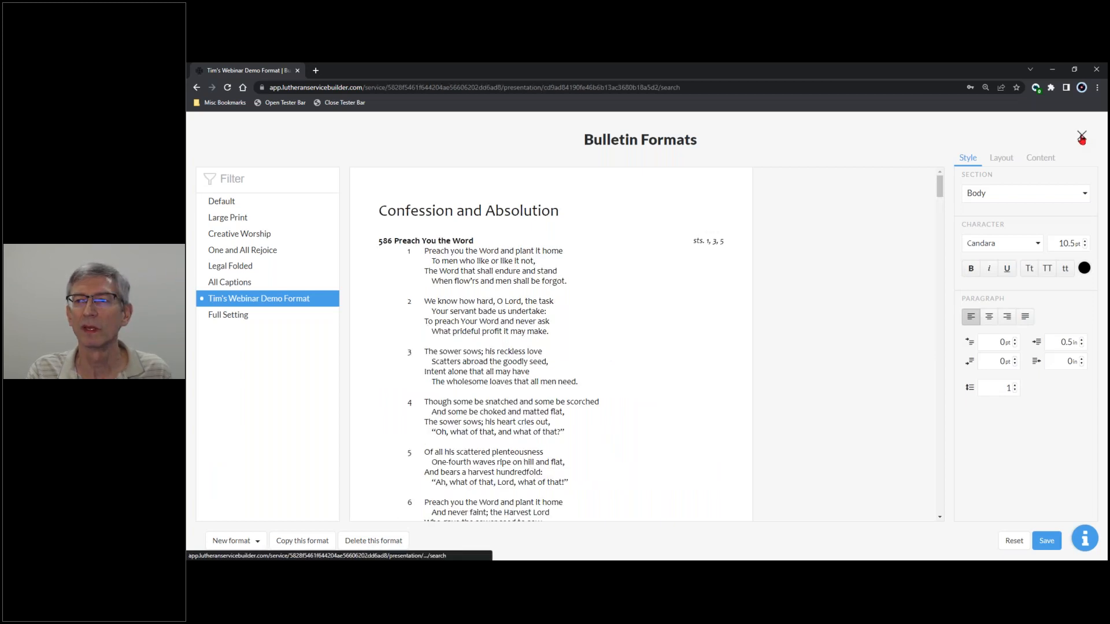
click(1082, 137)
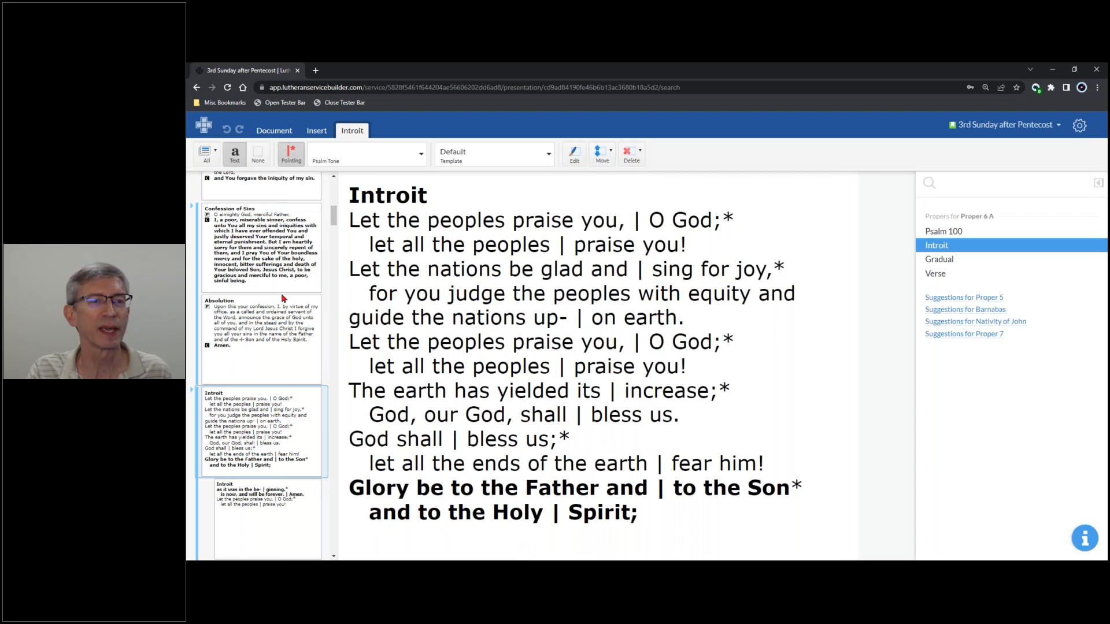
Switch from the presentation to the bulletin of the 3rd Sunday after Pentecost service.
scroll(289, 284, up, 1)
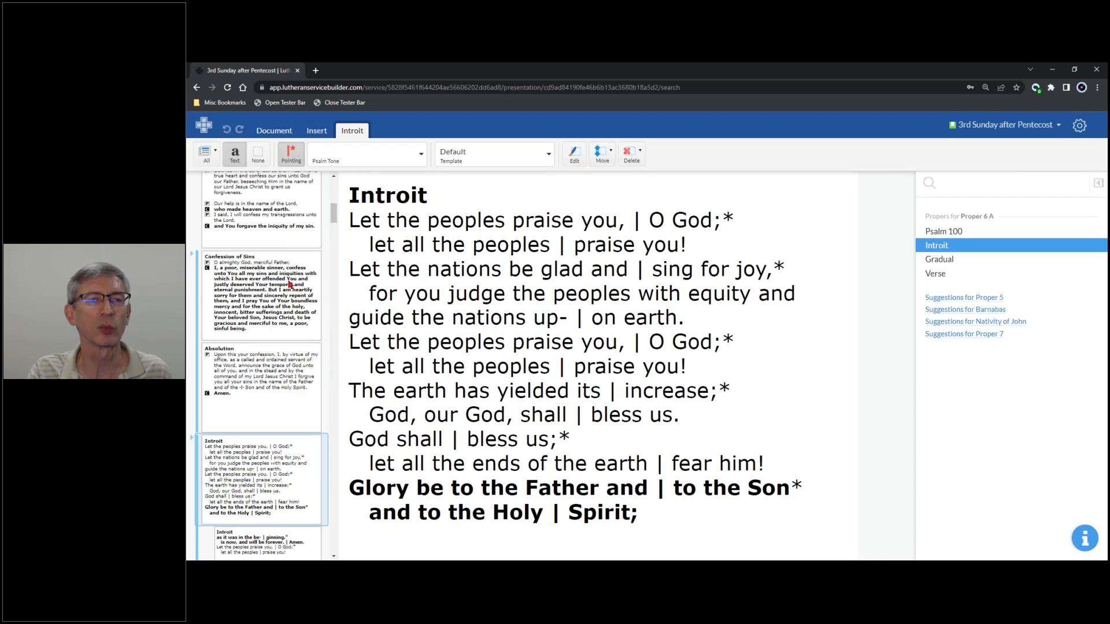
click(274, 131)
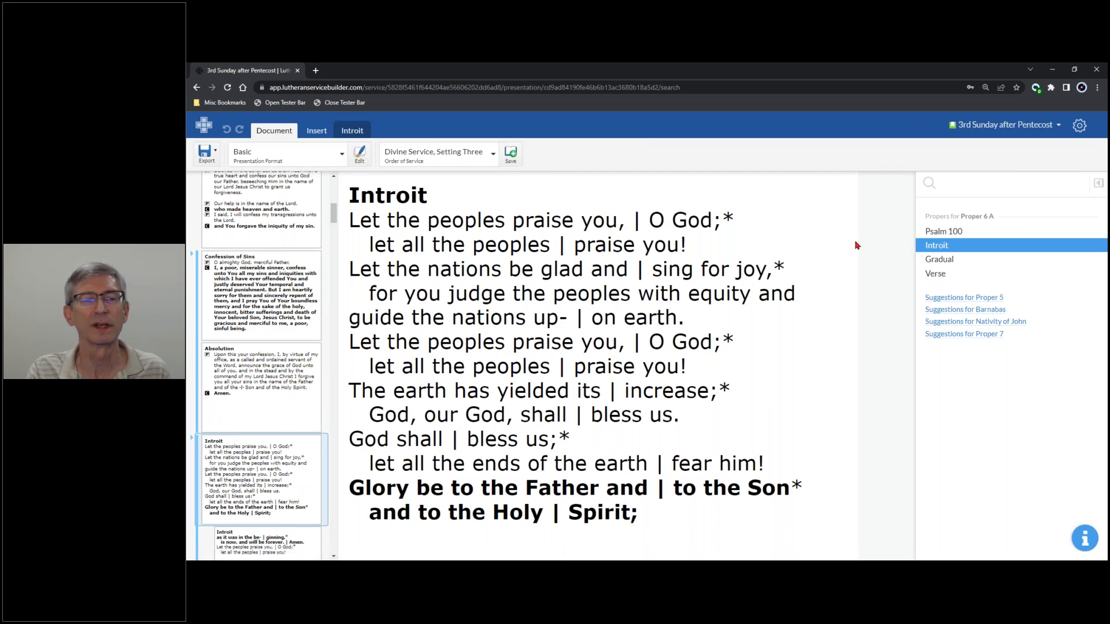
click(1039, 127)
click(1011, 185)
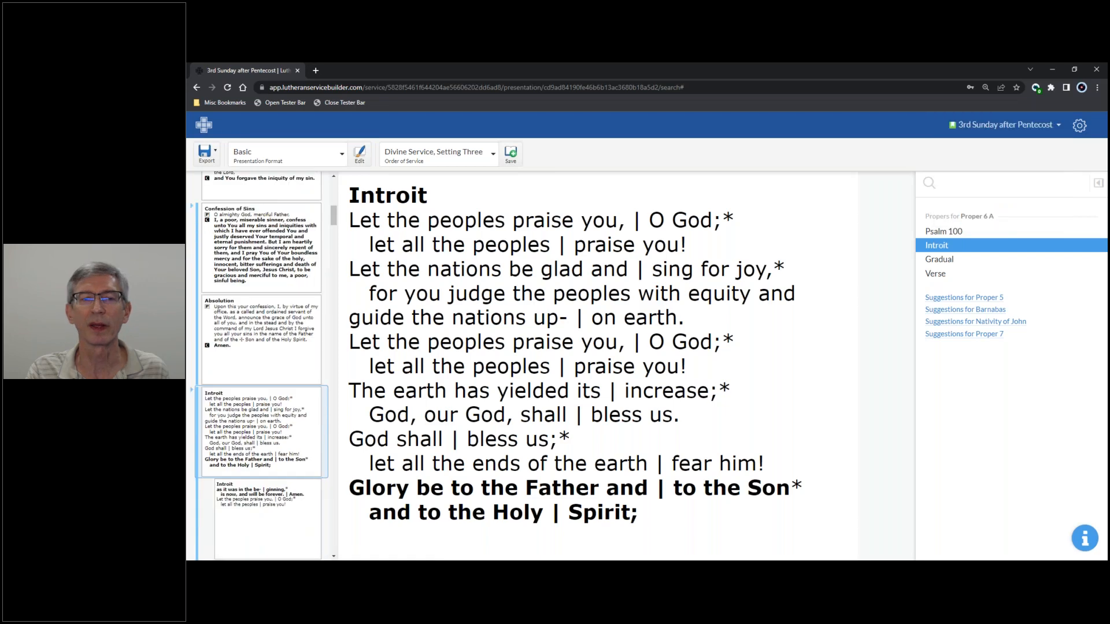
Review the bulletin from the Confession and Introit through the readings, Nicene Creed and hymn 571 to the Prayer of the Church.
scroll(634, 281, down, 5)
scroll(636, 283, down, 6)
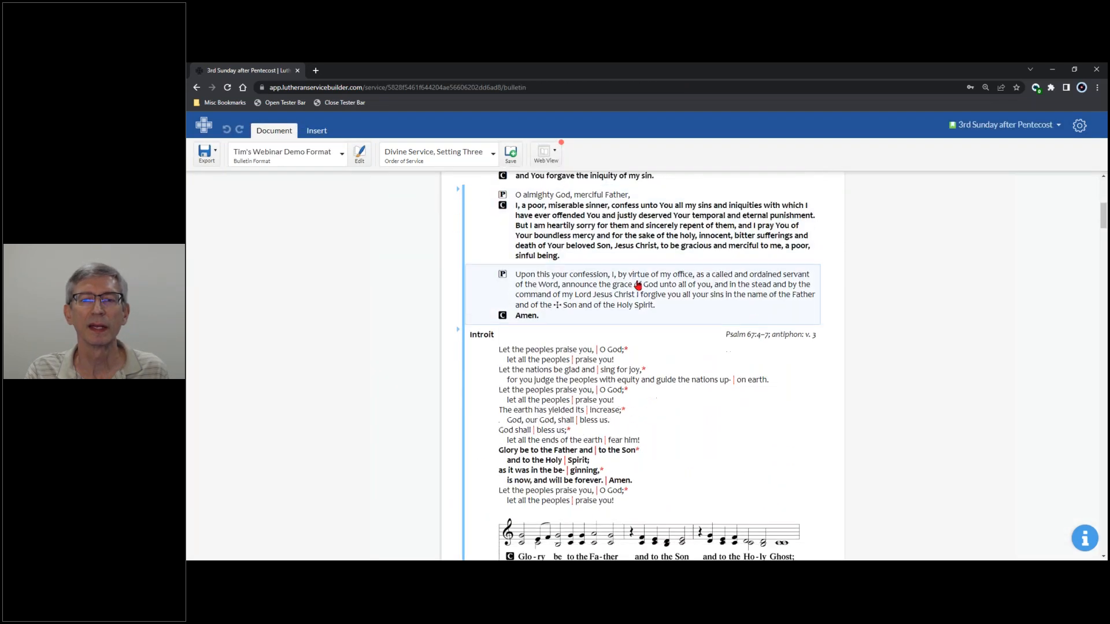
scroll(639, 287, down, 8)
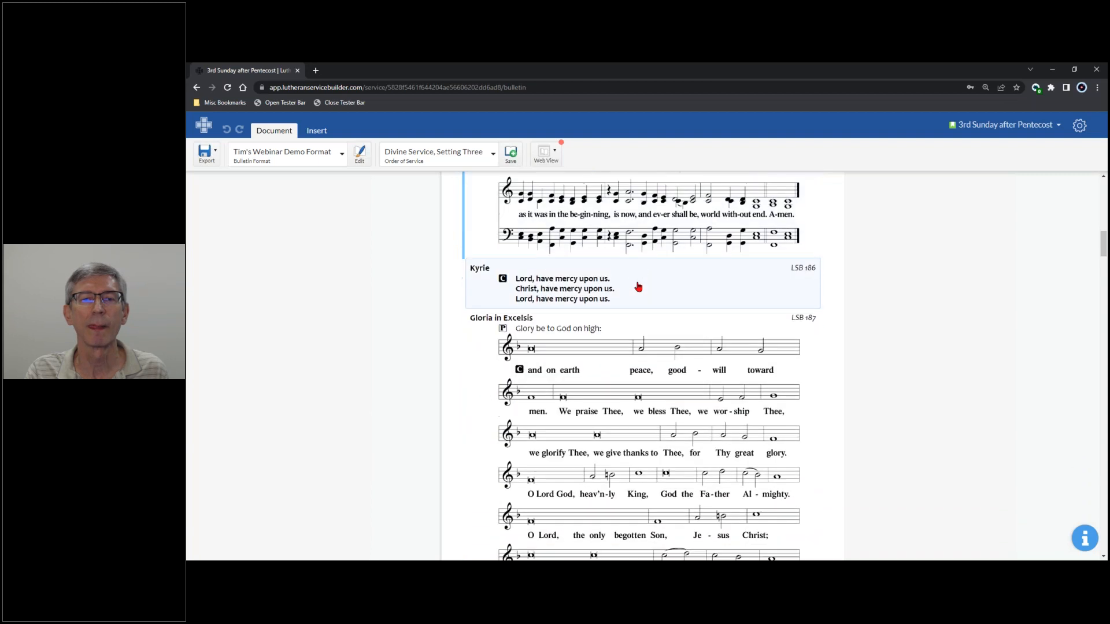
scroll(649, 271, down, 3)
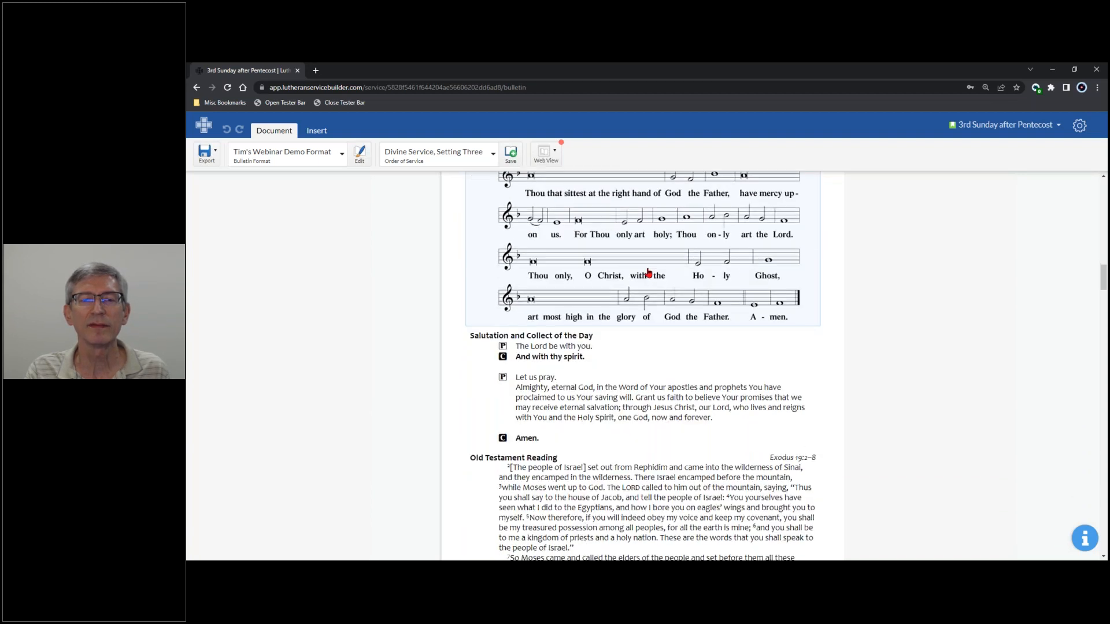
scroll(649, 277, down, 3)
scroll(648, 277, down, 13)
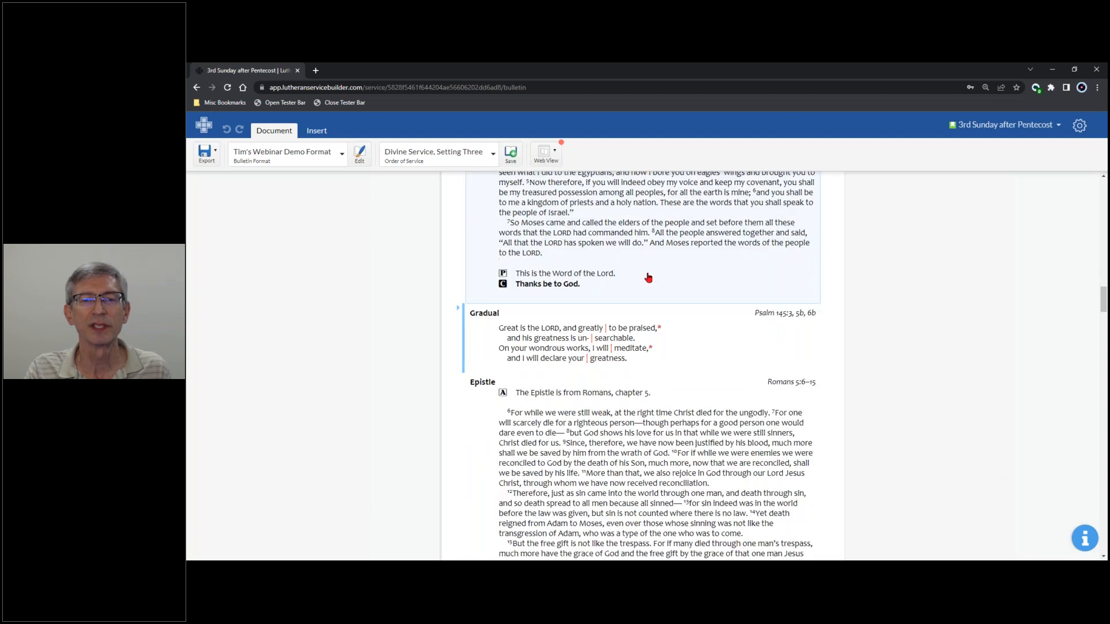
scroll(650, 279, down, 12)
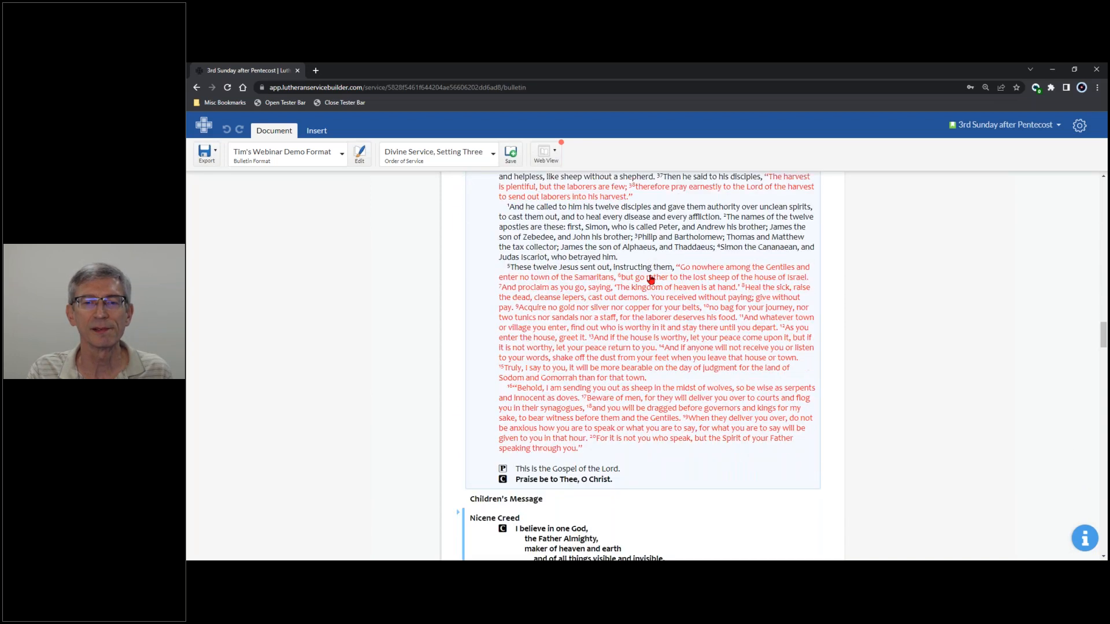
scroll(650, 279, down, 8)
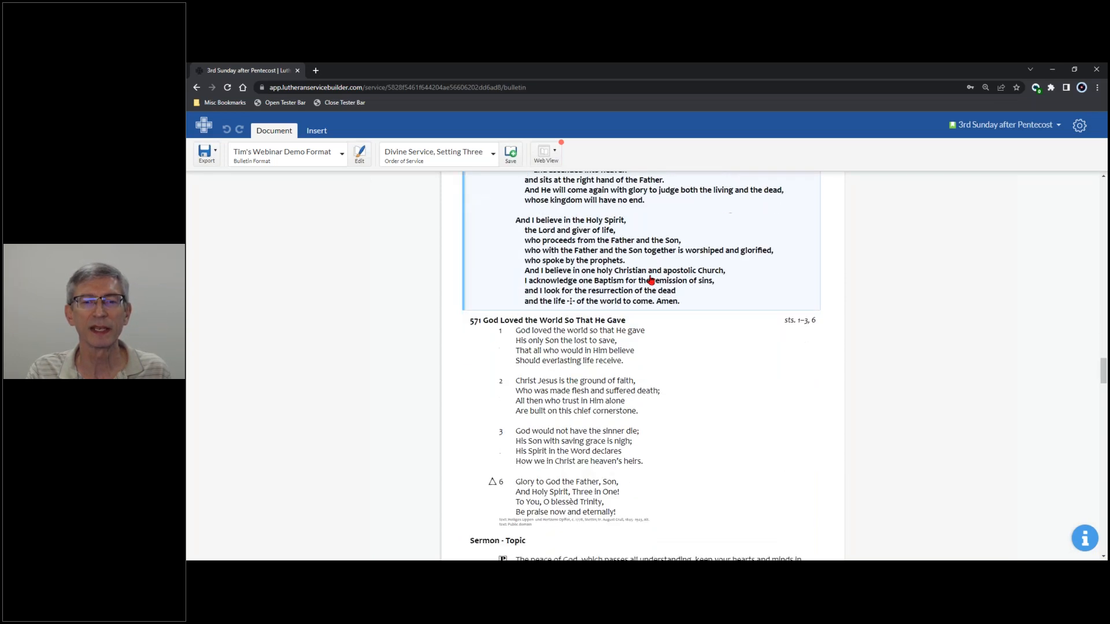
scroll(650, 280, up, 1)
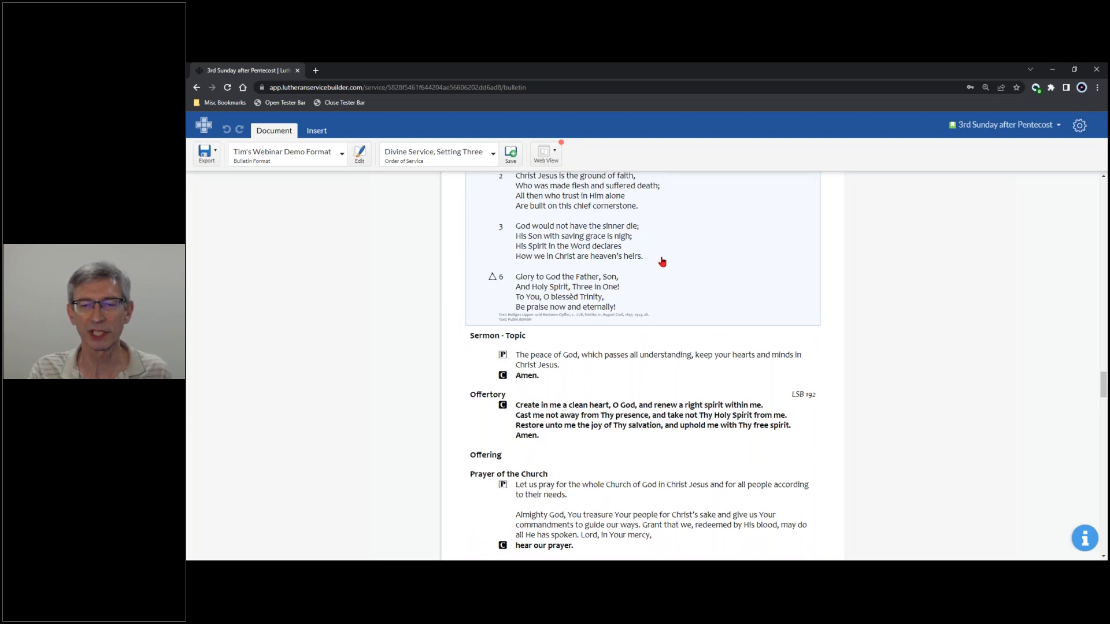
Leave the bulletin for the service plan and go back to the June 2023 calendar.
click(1045, 128)
click(992, 167)
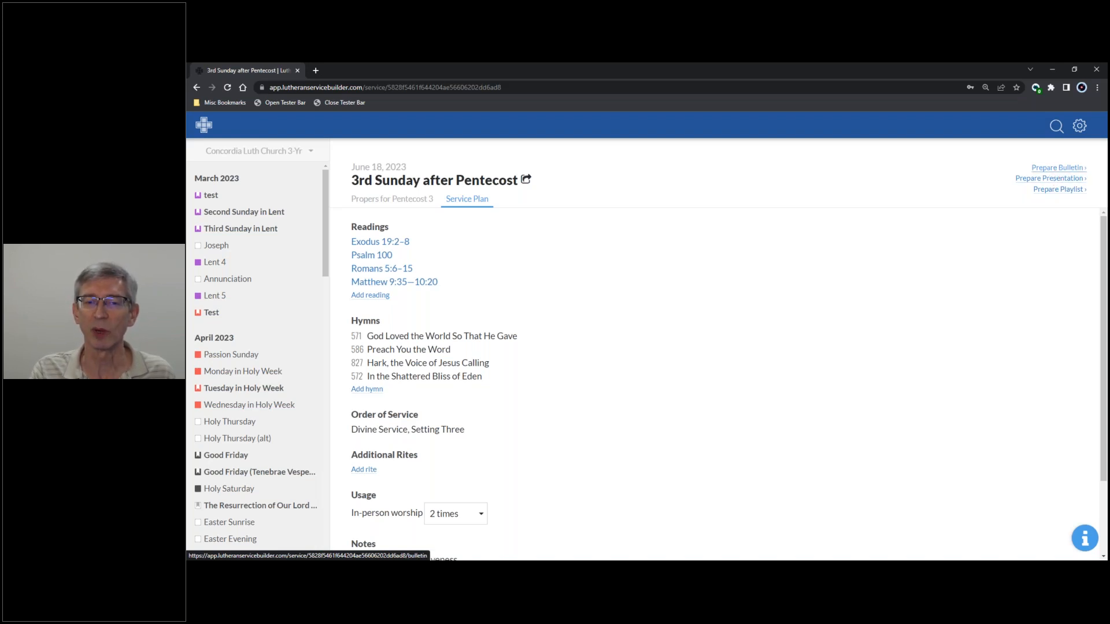
click(208, 128)
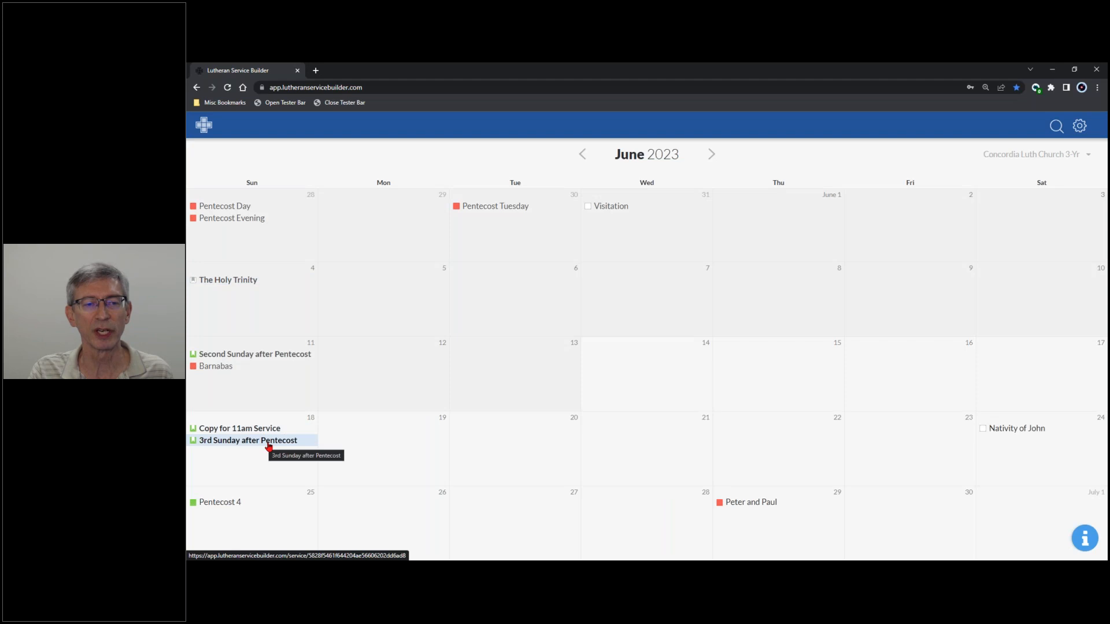
Copy the June 18 3rd Sunday after Pentecost service as "3rd Sunday Presentation" and set the copy's in-person worship usage to 2 times.
click(270, 441)
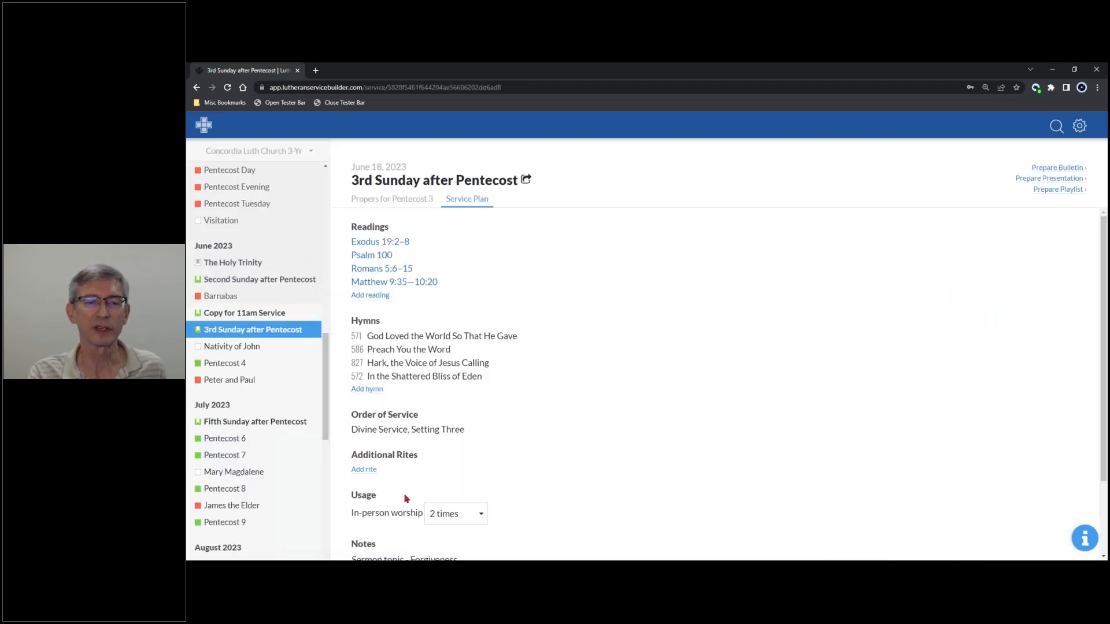
scroll(419, 465, down, 2)
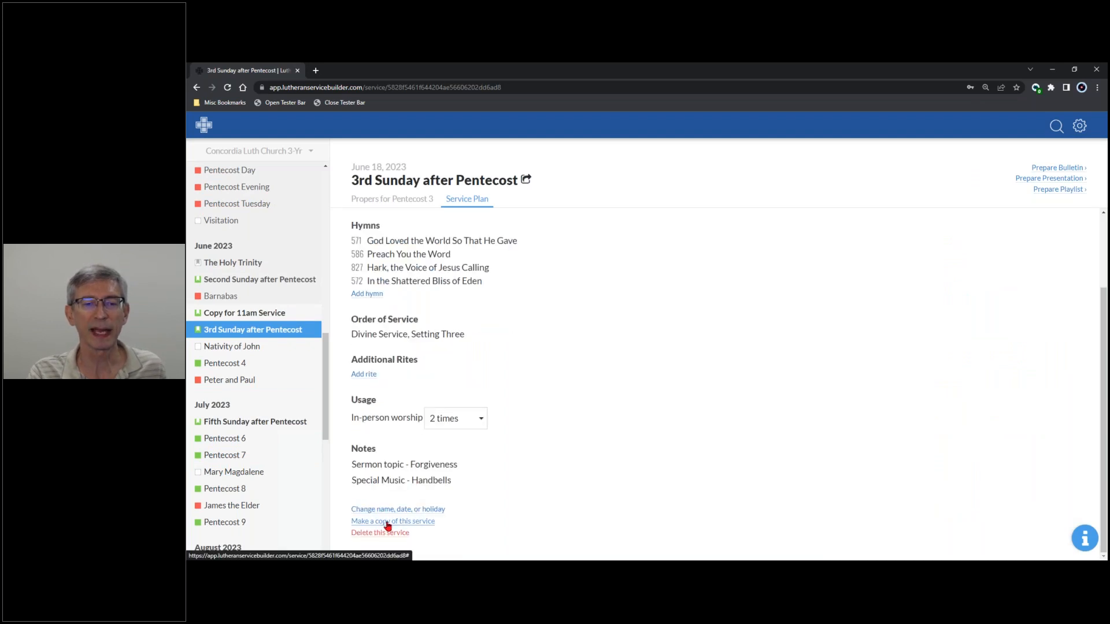
click(387, 523)
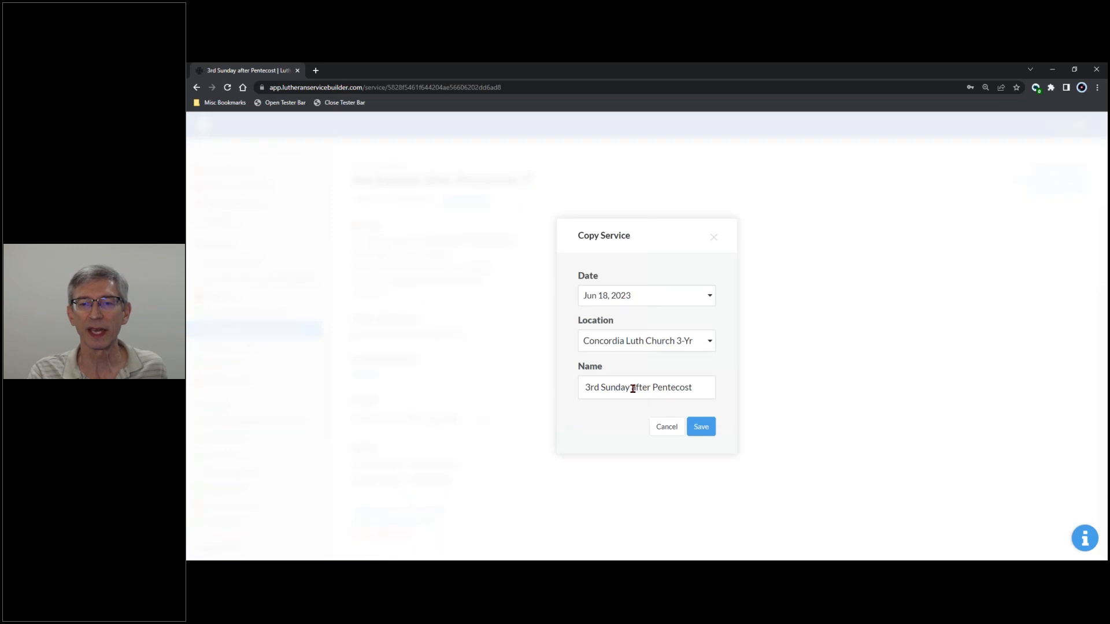
drag(632, 388, 703, 382)
text(P)
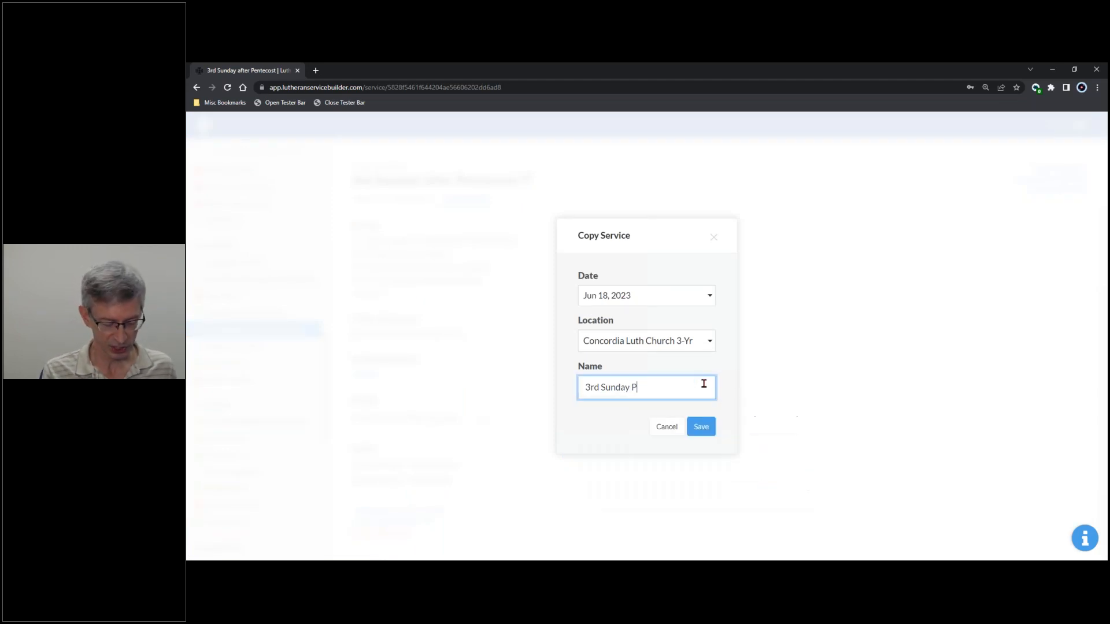
text(resentation)
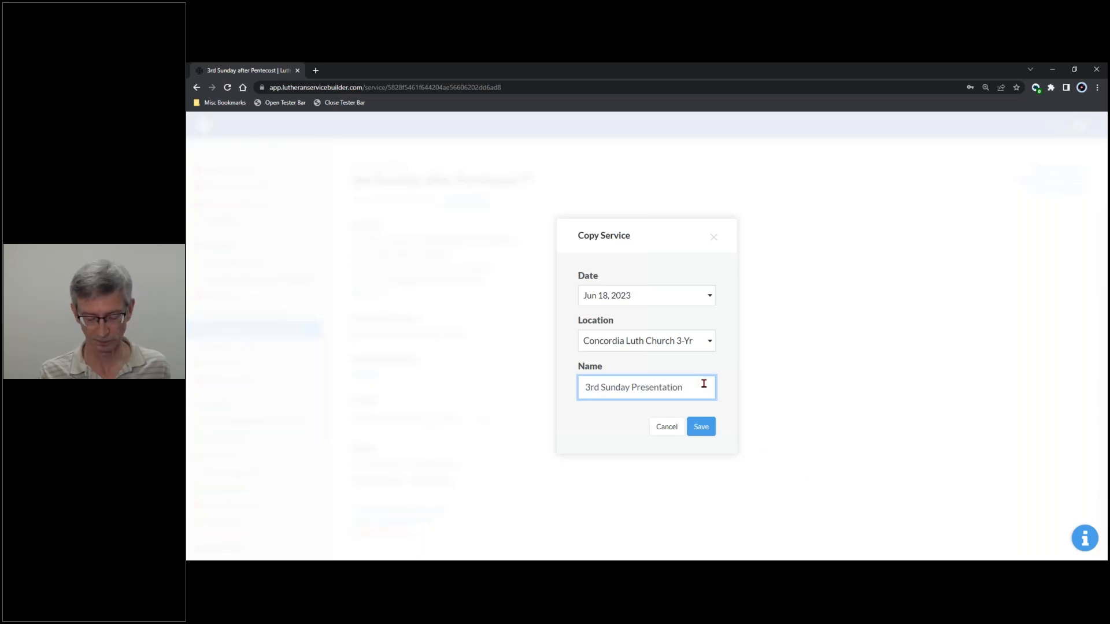
click(697, 429)
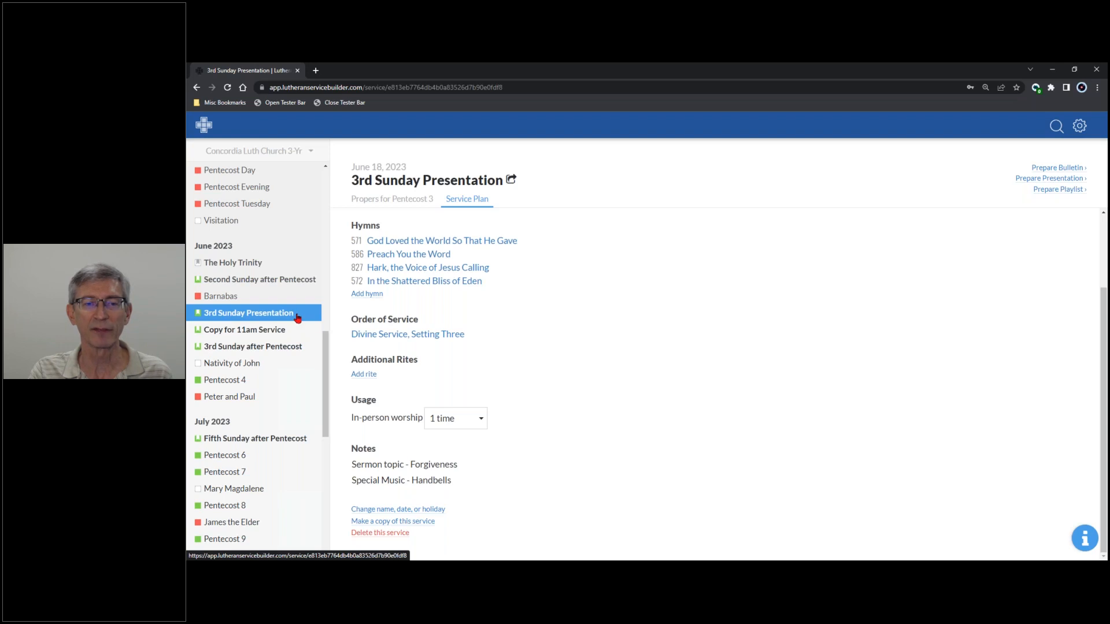
click(480, 418)
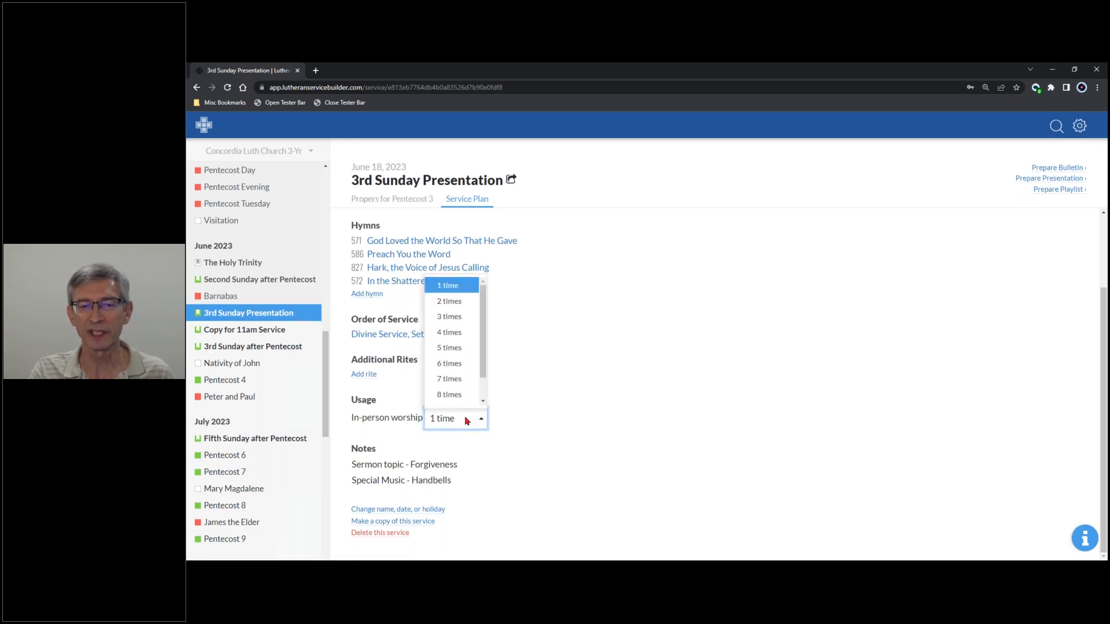
click(463, 301)
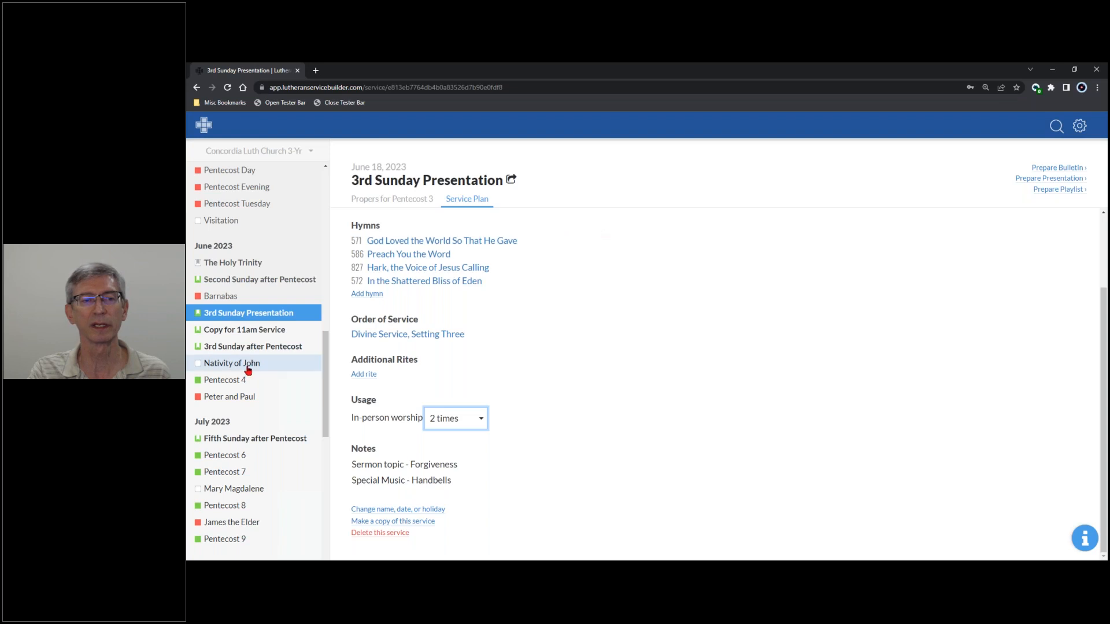
Open the bulletin of the original 3rd Sunday after Pentecost service and update its shareable web view.
click(272, 347)
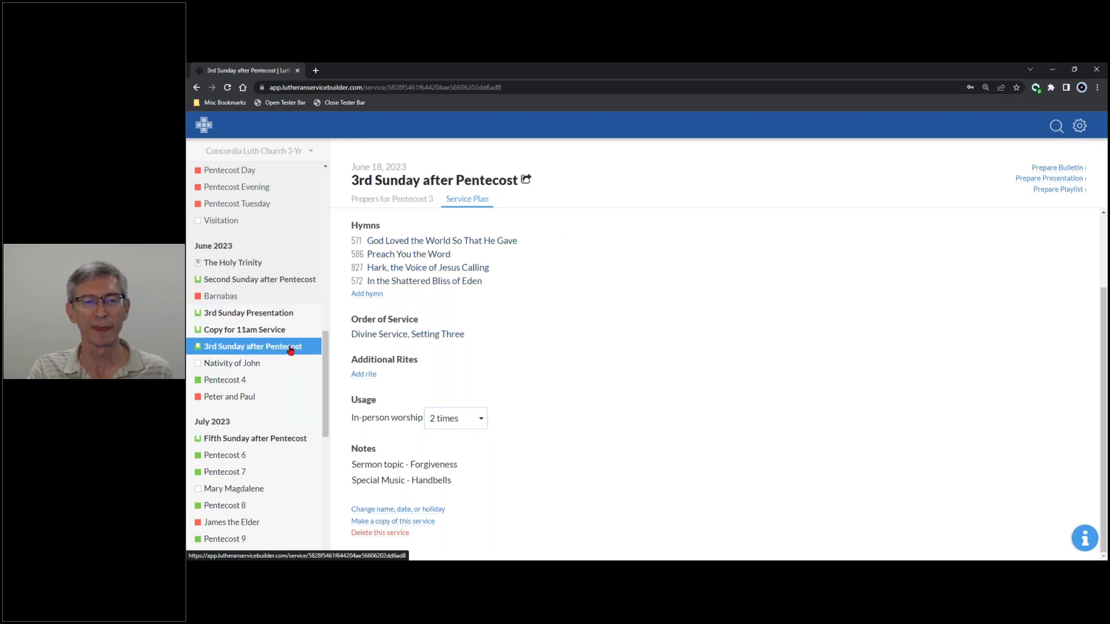
click(308, 351)
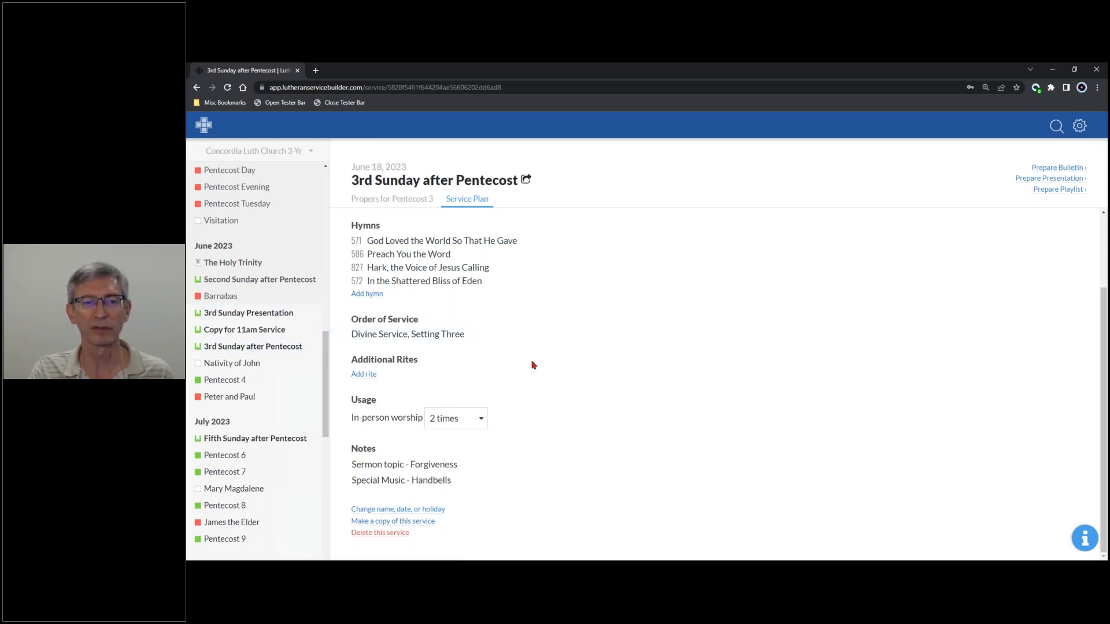
click(1062, 170)
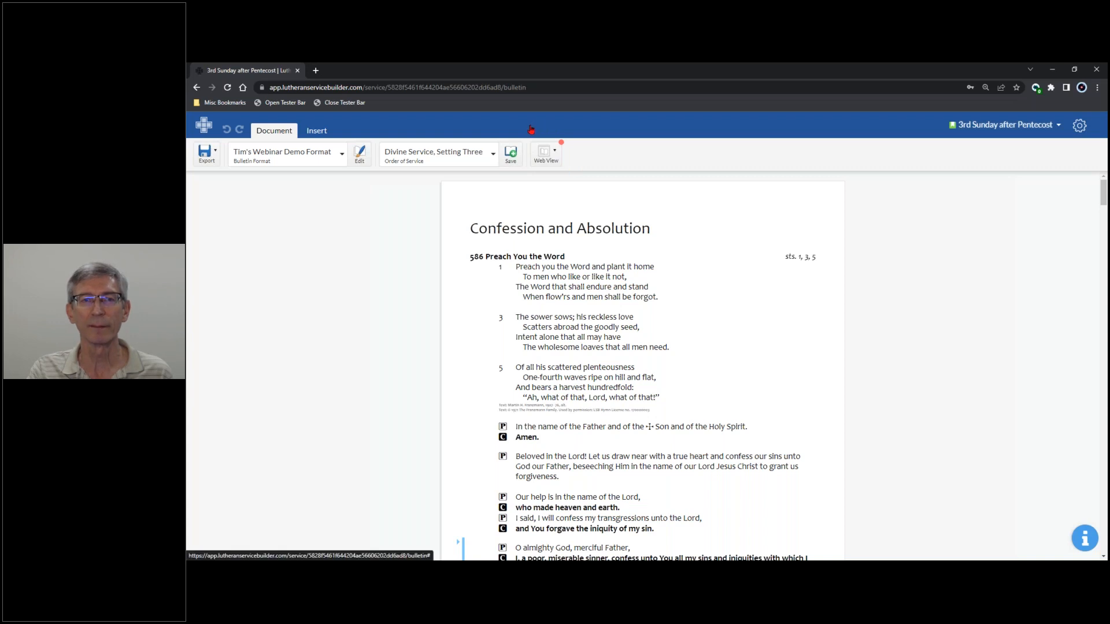
click(555, 156)
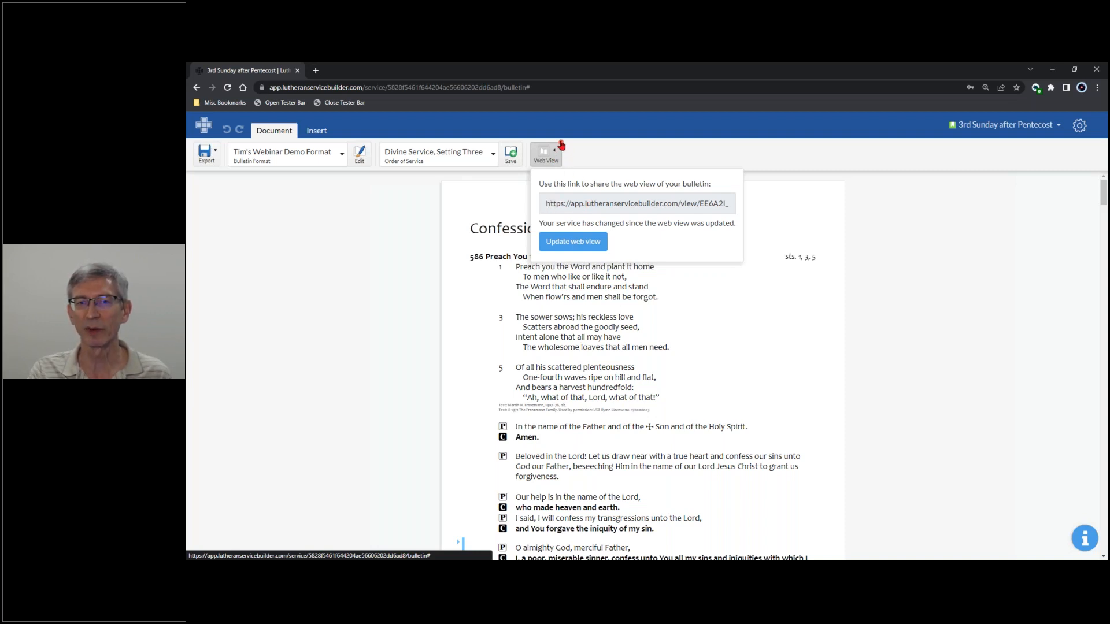
click(578, 245)
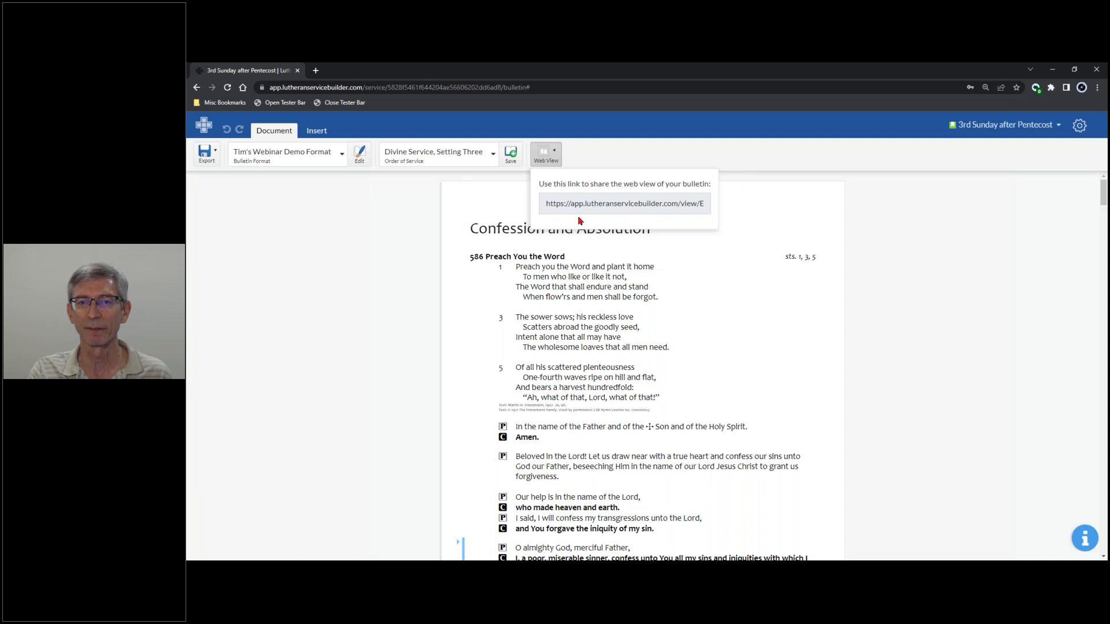
click(577, 148)
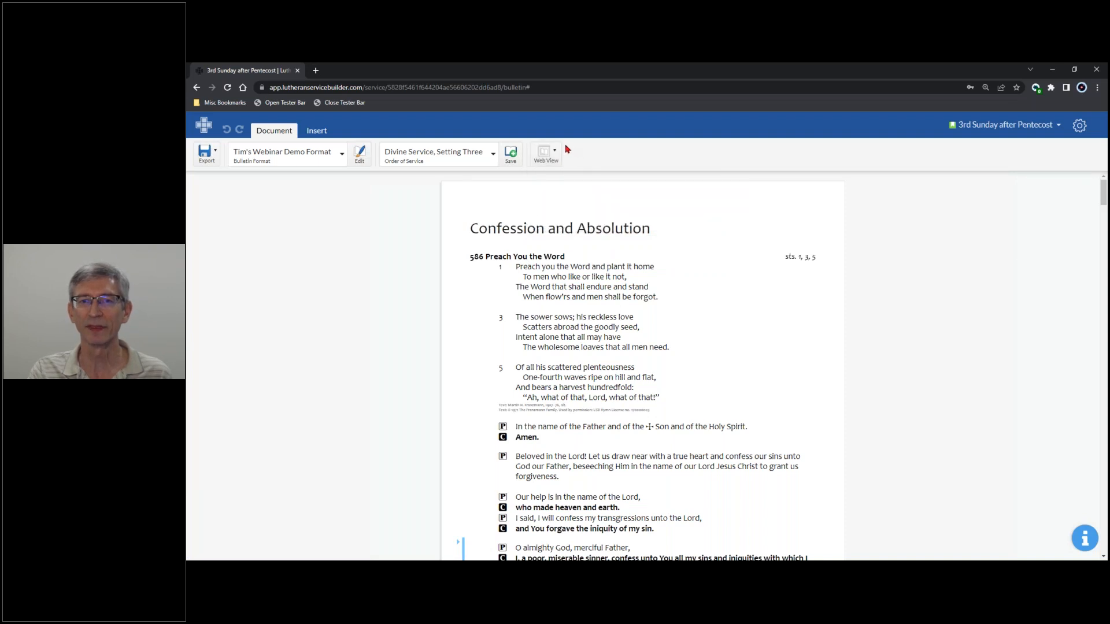